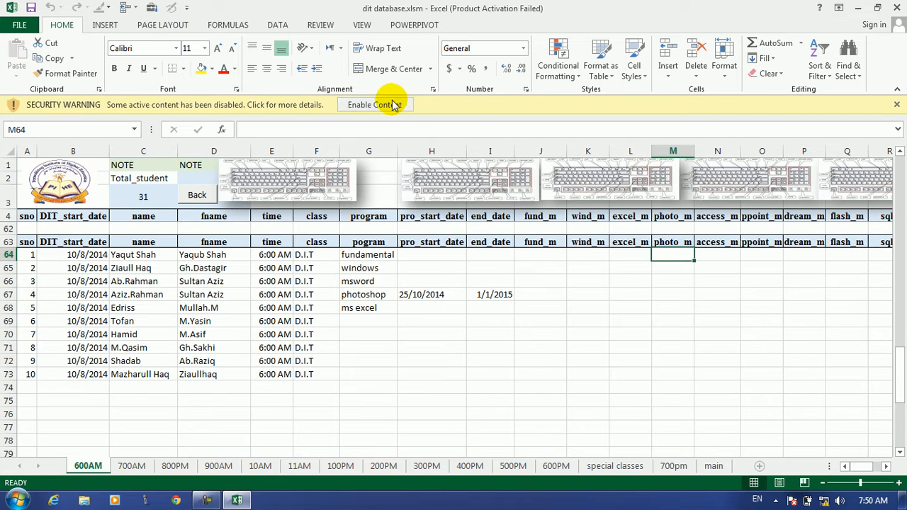
Enable the workbook's disabled active content and go back to the main sheet.
left_click(394, 105)
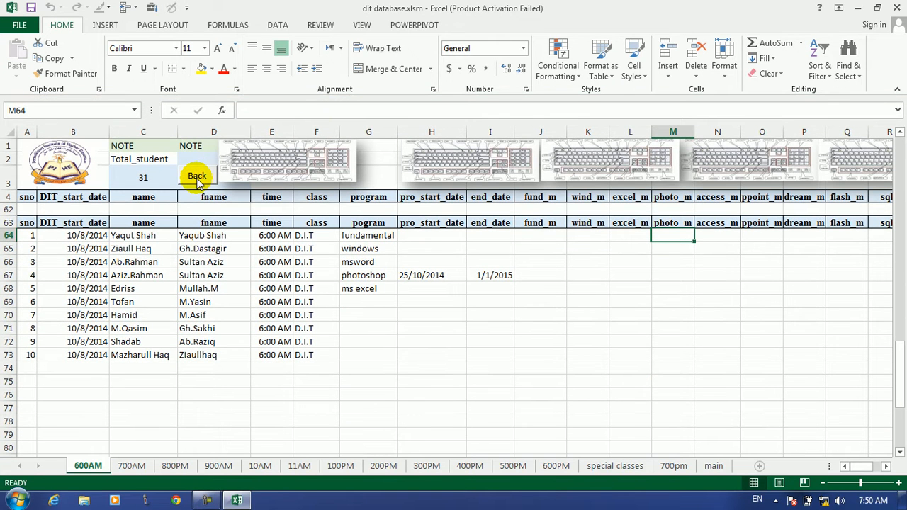
left_click(198, 177)
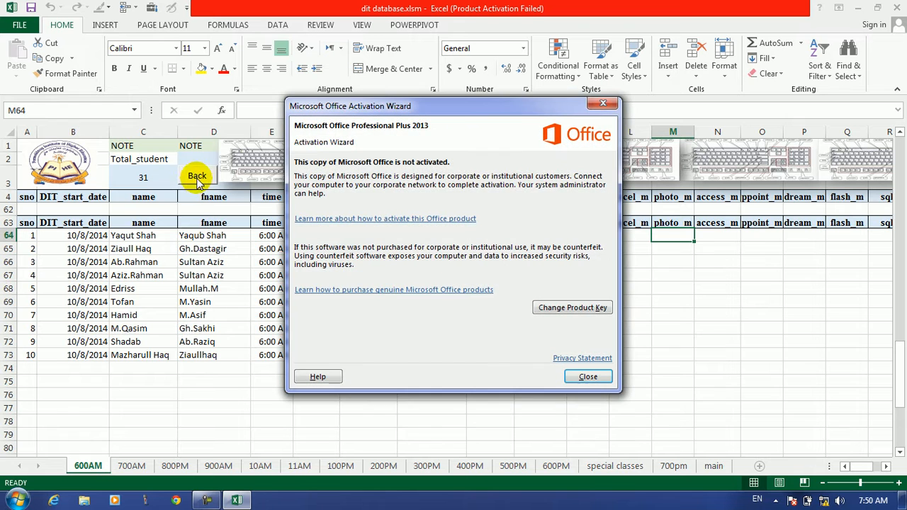
left_click(586, 377)
left_click(209, 177)
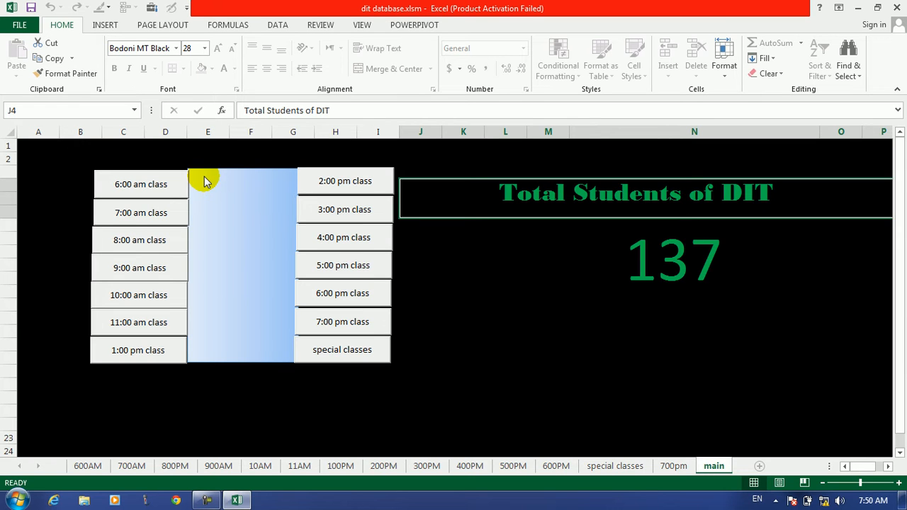
left_click(737, 352)
left_click(558, 238)
left_click(565, 197)
left_click(617, 292)
left_click(416, 332)
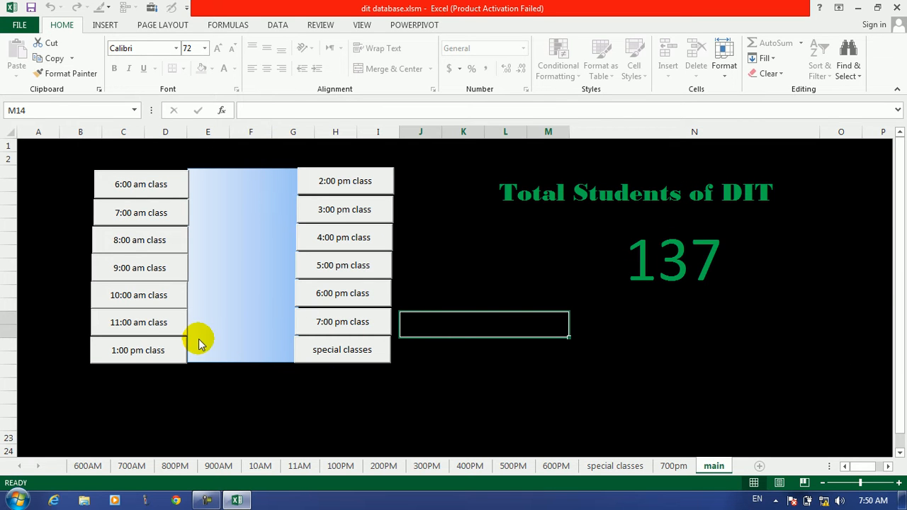
From the main sheet, look over the 11:00 am, 7:00 am and 8:00 am class sheets and their student records.
left_click(135, 326)
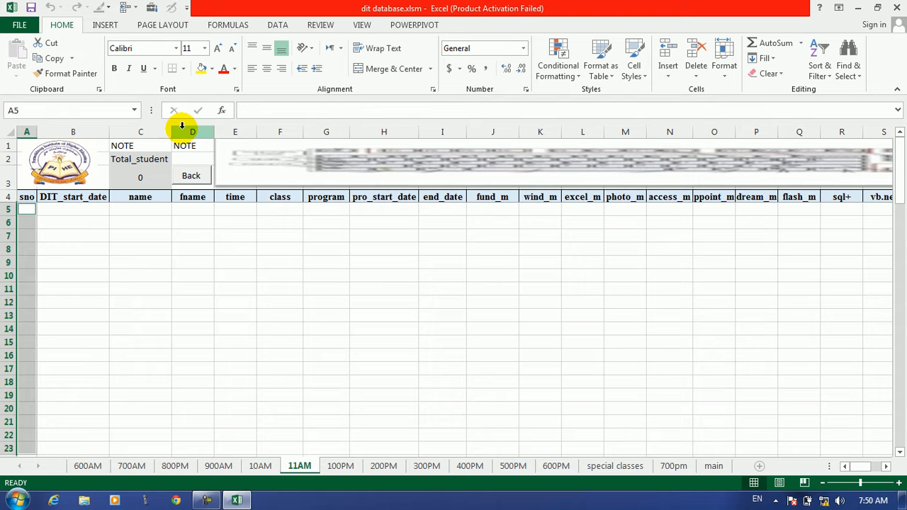
left_click(189, 177)
left_click(137, 213)
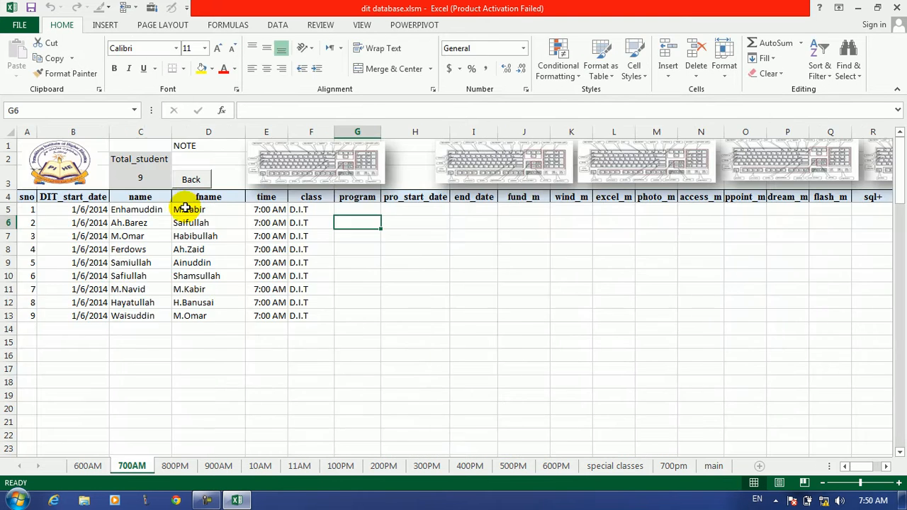
left_click(192, 180)
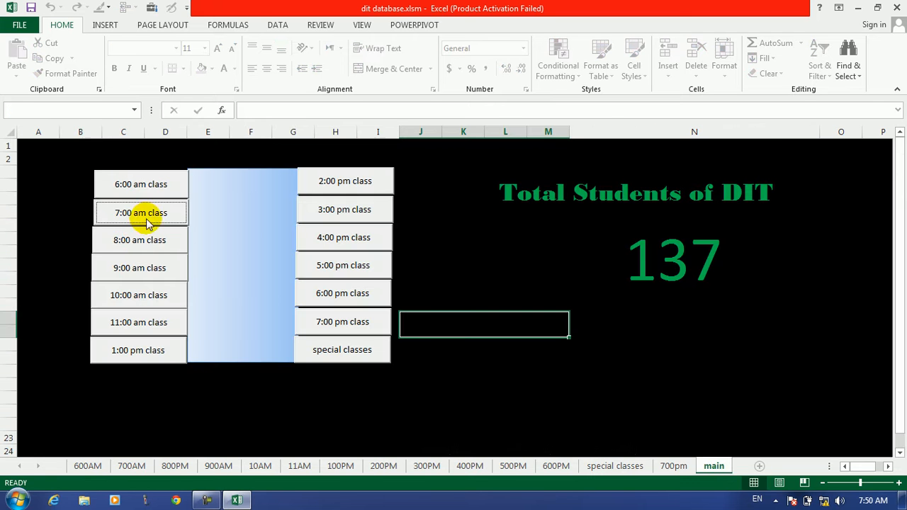
left_click(127, 239)
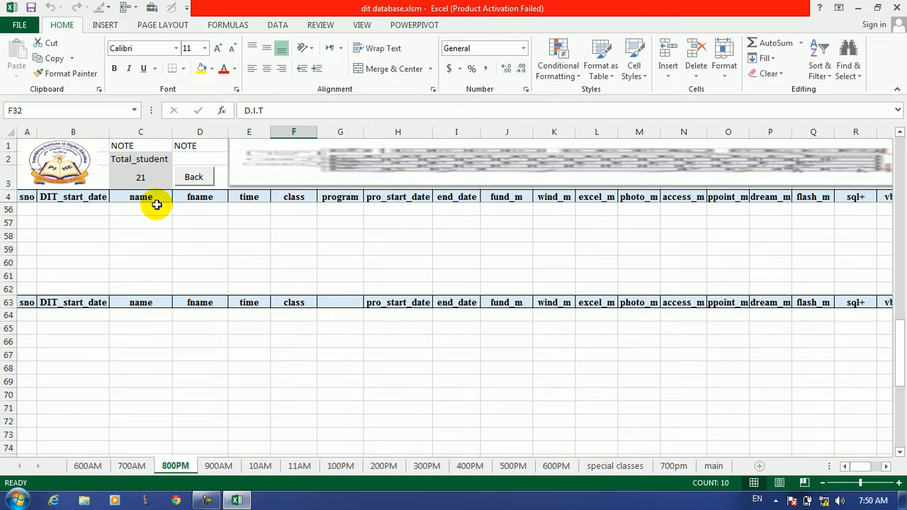
left_click(194, 178)
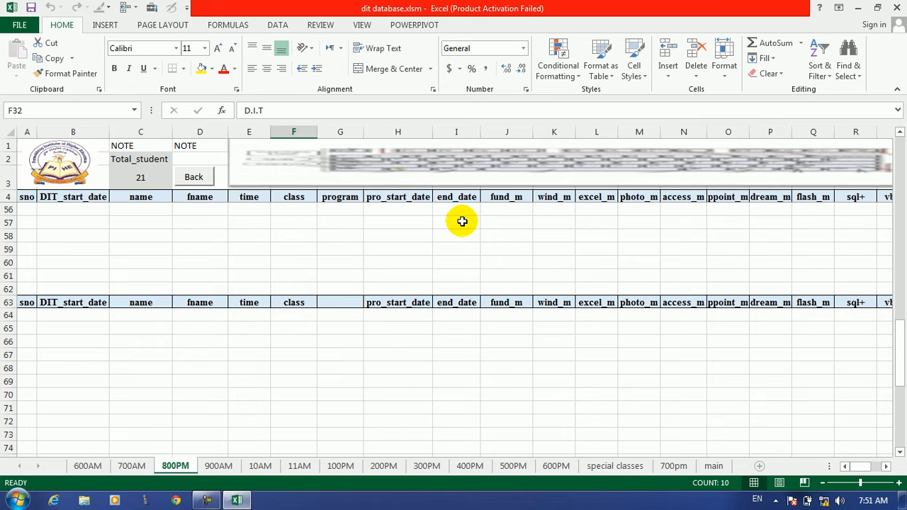
left_click_drag(895, 366, 898, 357)
left_click_drag(905, 275, 902, 61)
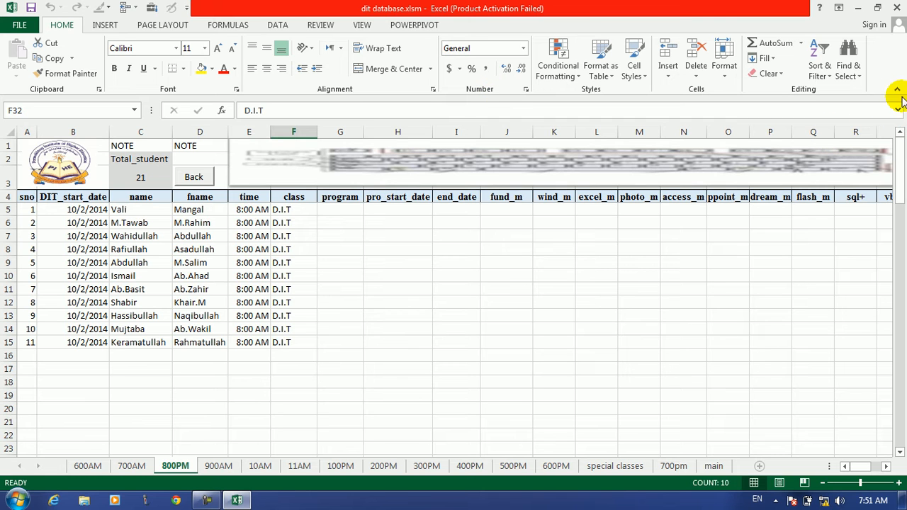
Save and close dit database.xlsm, and start a new blank workbook in Excel.
left_click(900, 6)
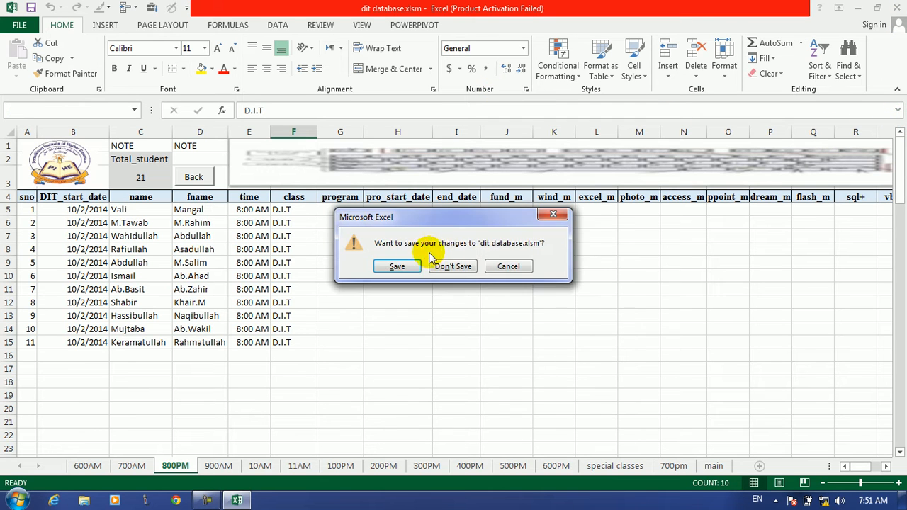
left_click(381, 270)
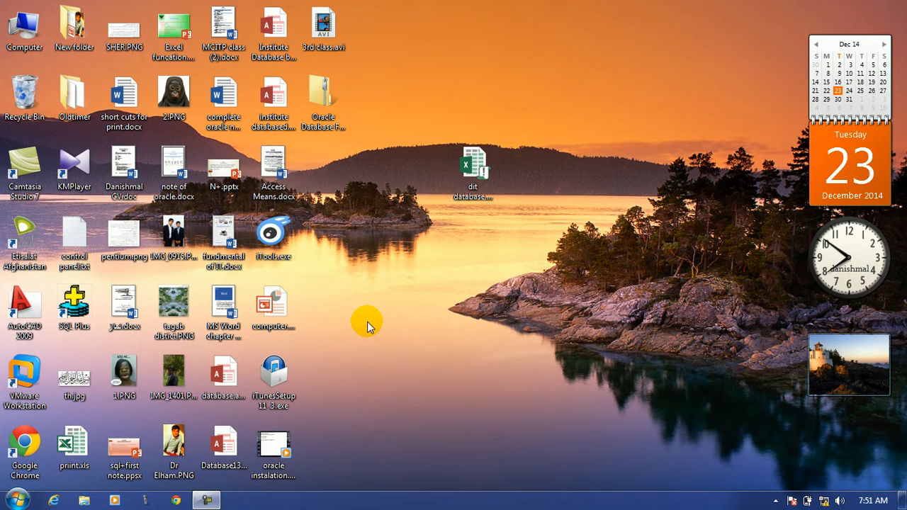
key("super+r")
key("Return")
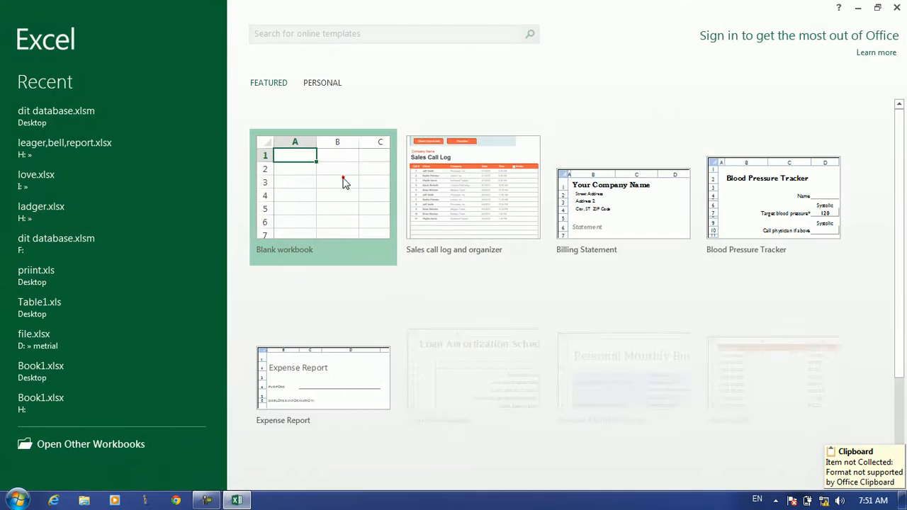
left_click(343, 183)
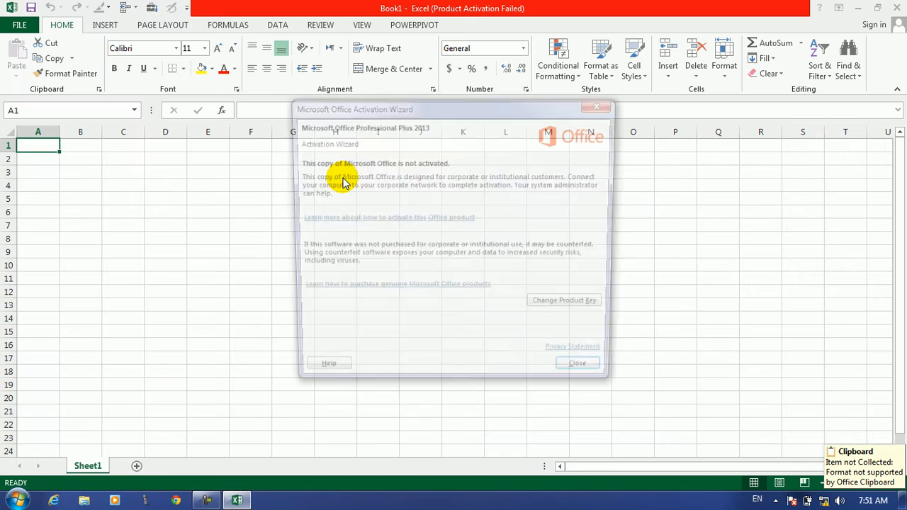
left_click(596, 375)
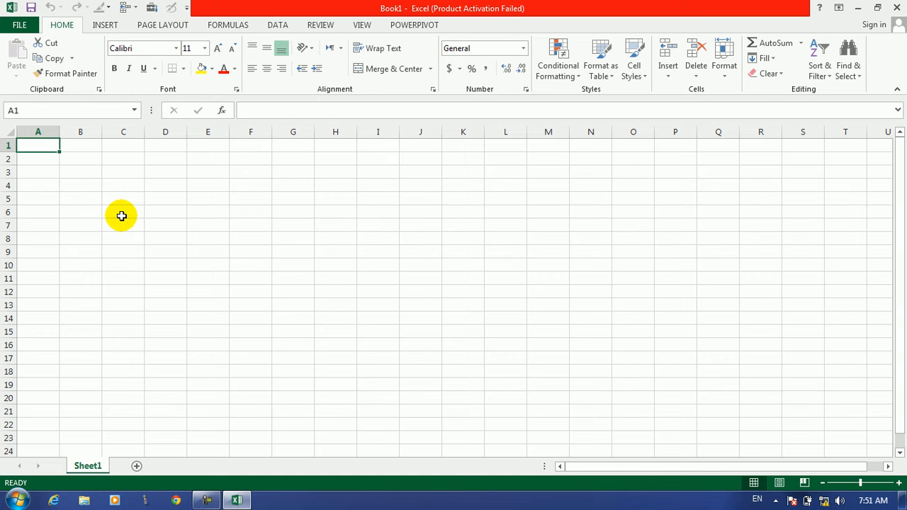
Add five more worksheets to the new workbook.
double_click(136, 467)
left_click(176, 466)
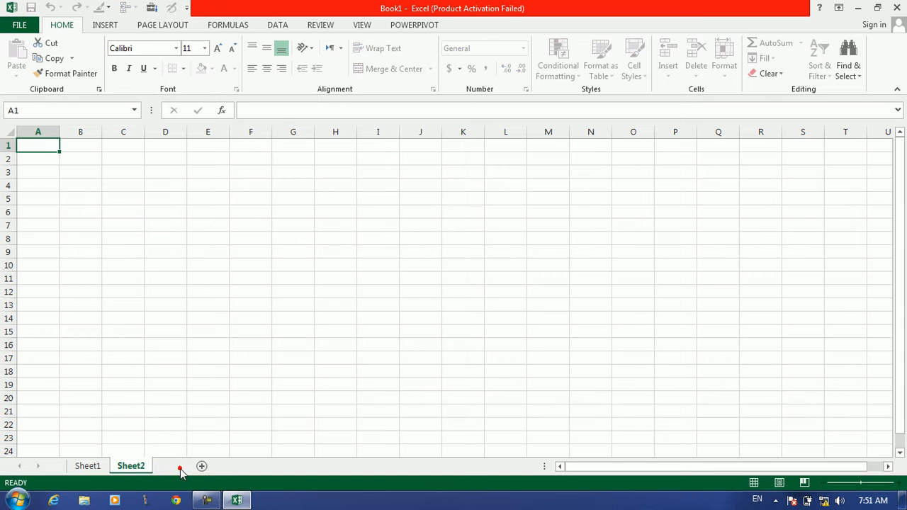
left_click(179, 466)
left_click(252, 466)
left_click(296, 466)
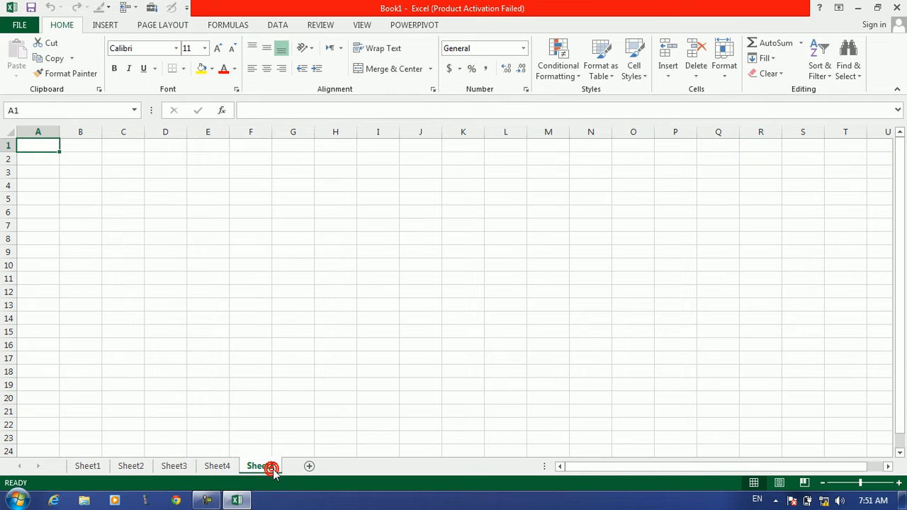
left_click(311, 471)
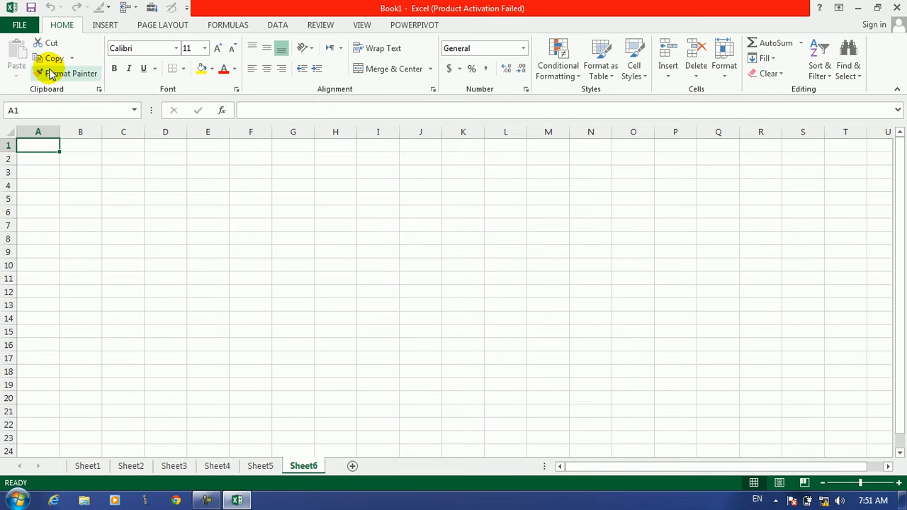
Enter the column headings sno, sname and fname in cells A5 to C5 of Sheet6.
left_click(38, 171)
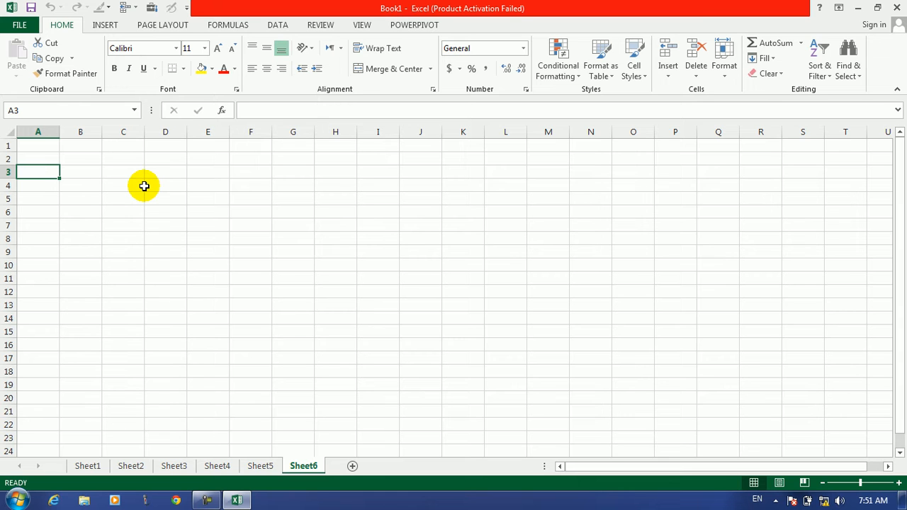
key("Down")
key("Down")
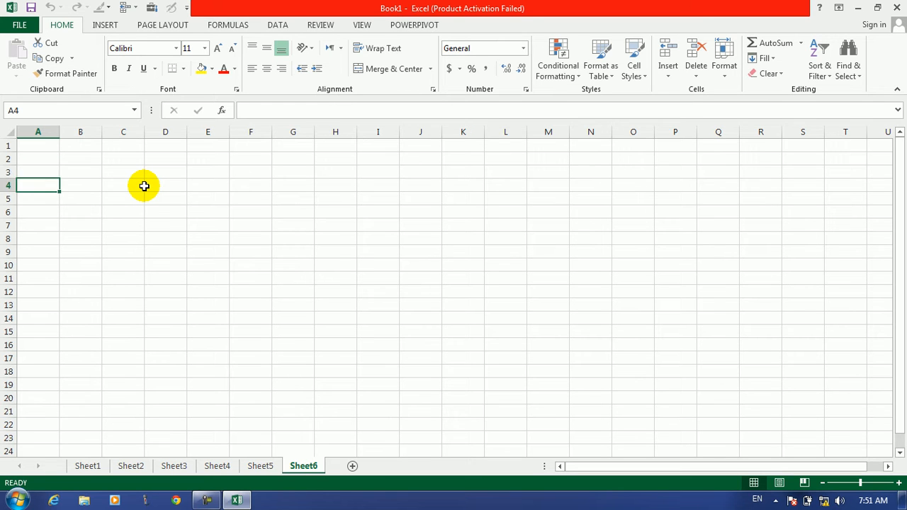
type("sno")
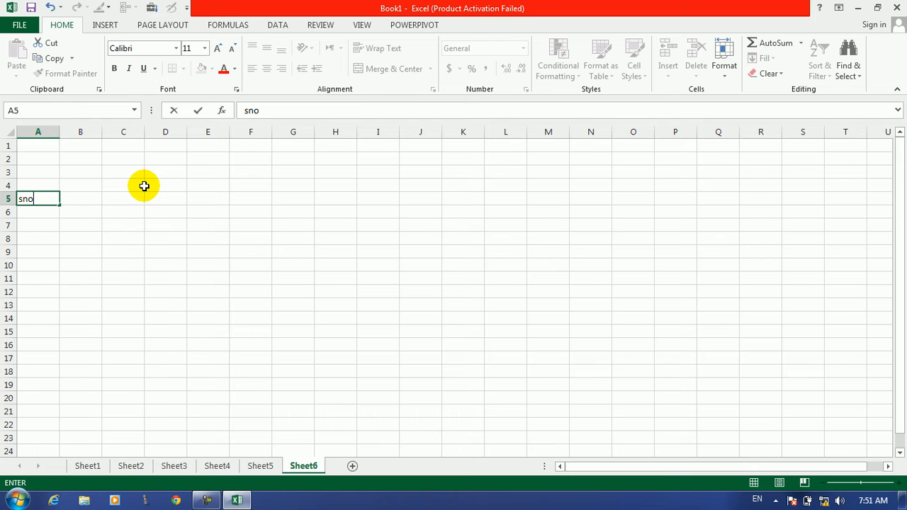
key("Tab")
type("name")
key("Tab")
type("fanam")
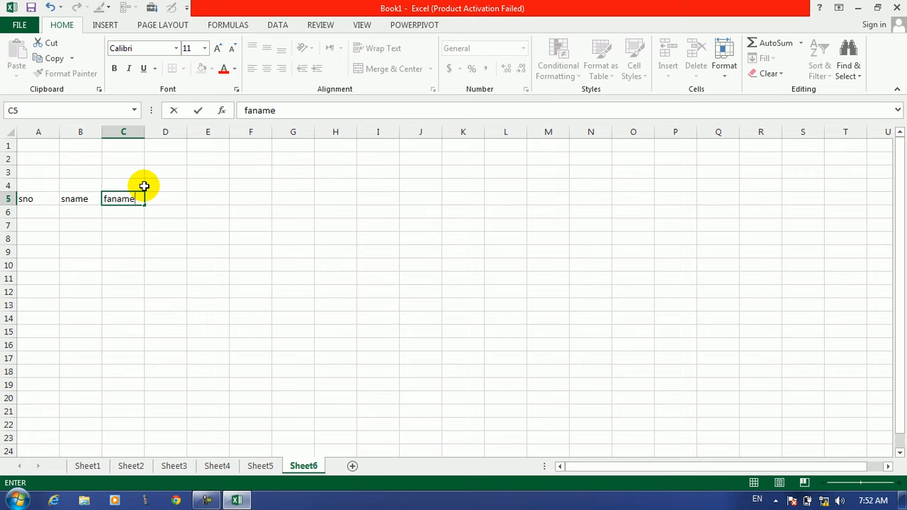
type("e")
key("Tab")
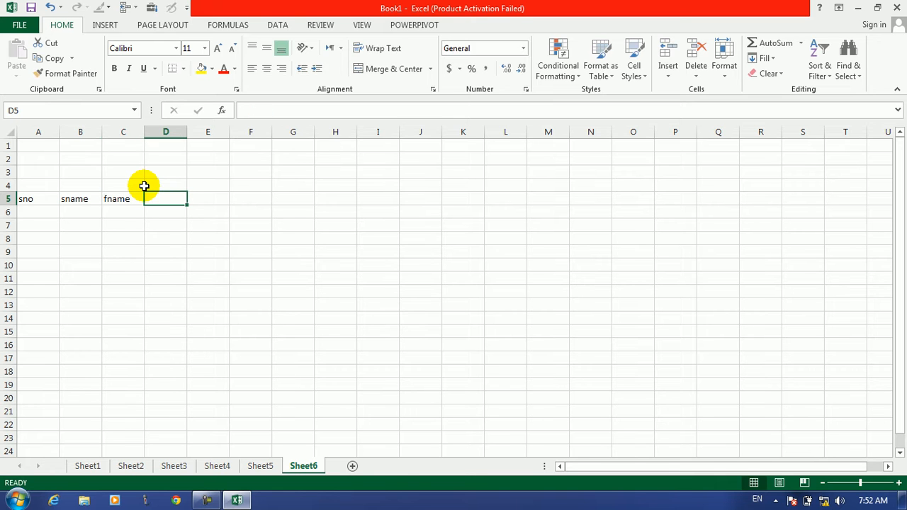
Continue the heading row with address, cell and class in cells D5 to F5.
type("addres")
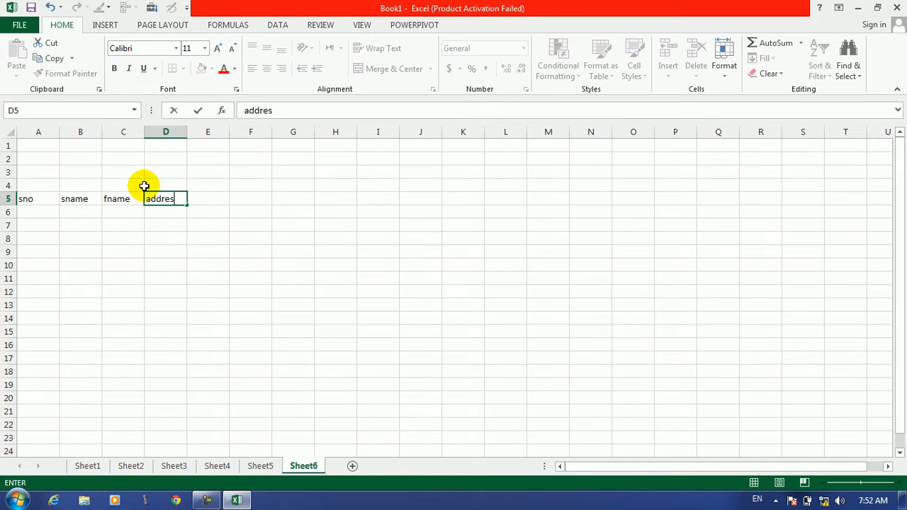
type("s")
key("Tab")
type("cell")
key("Tab")
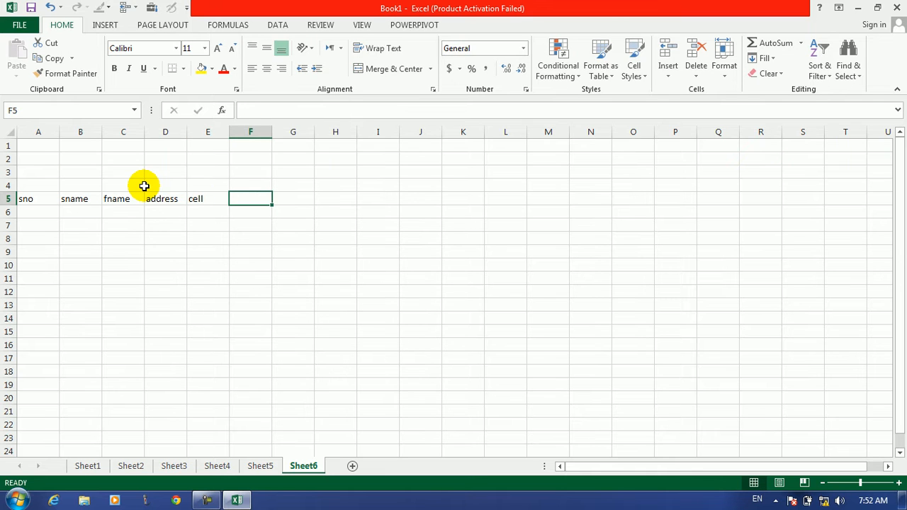
type("class")
key("Tab")
Enter the headings start date in G5 and end date in H5.
type("start")
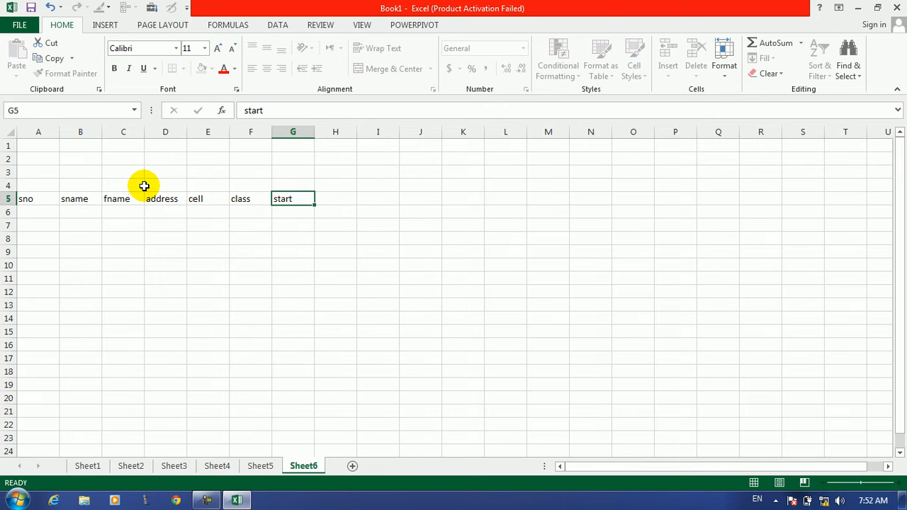
key("Tab")
type("da")
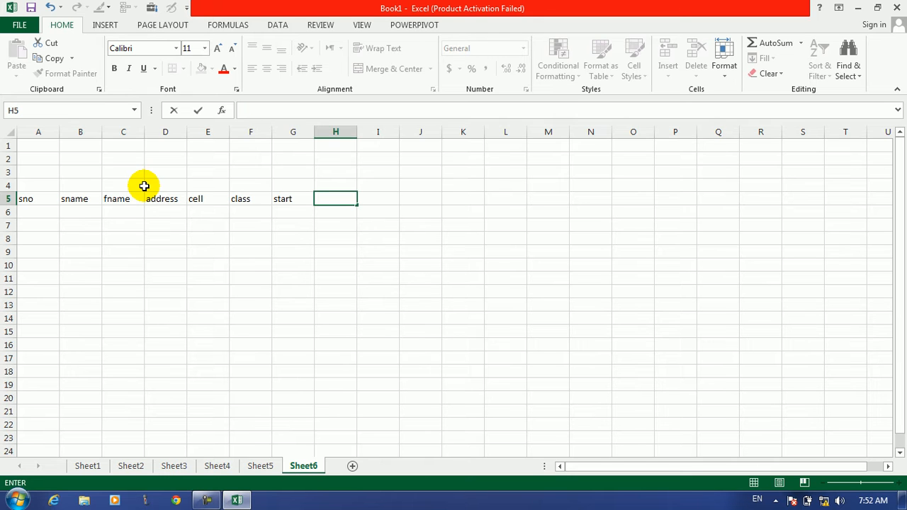
key("Left")
type("start")
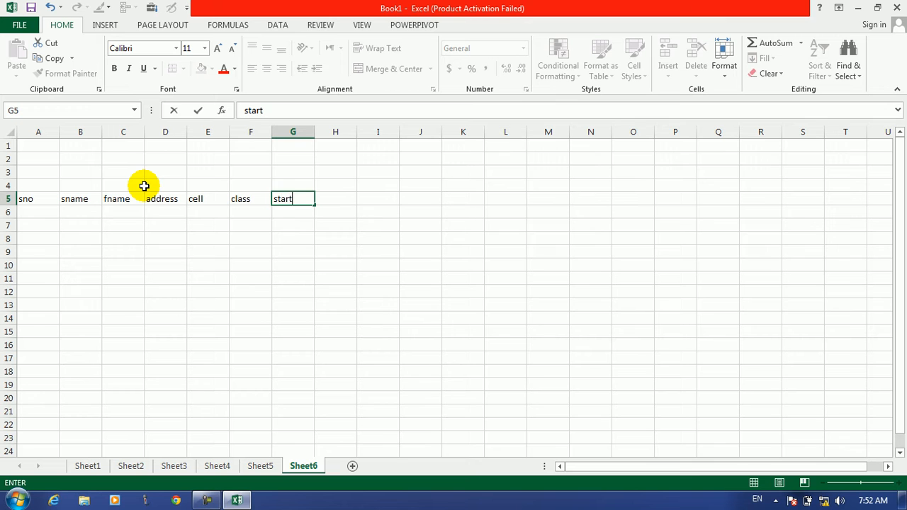
type(" date")
key("Tab")
type("end")
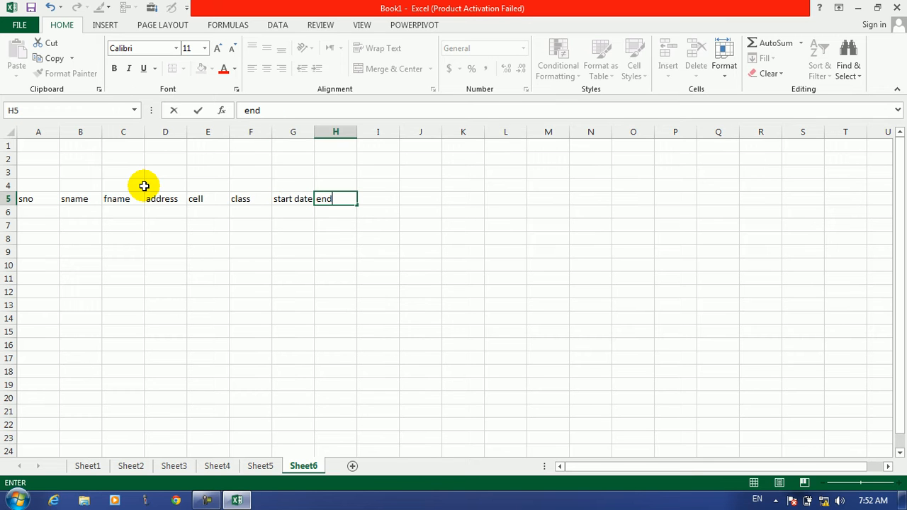
type(" date")
key("Tab")
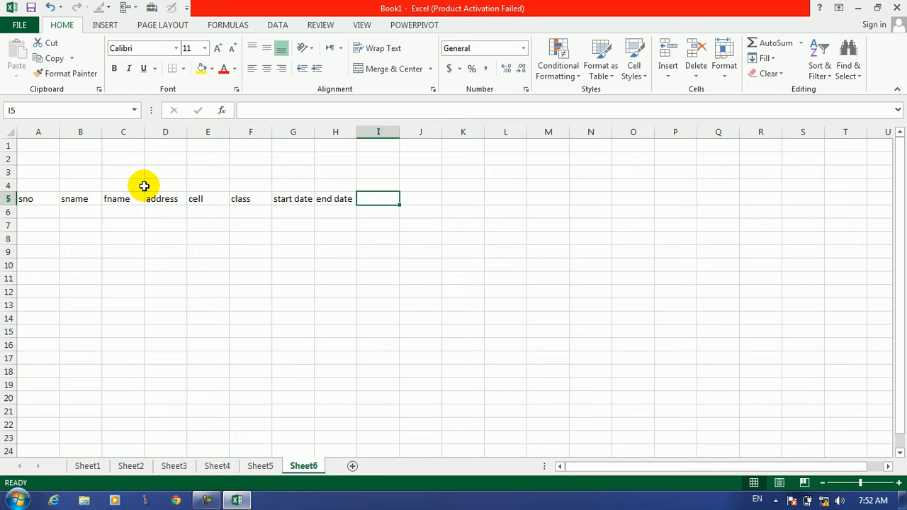
Enter the heading duration in cell I5.
type("dur")
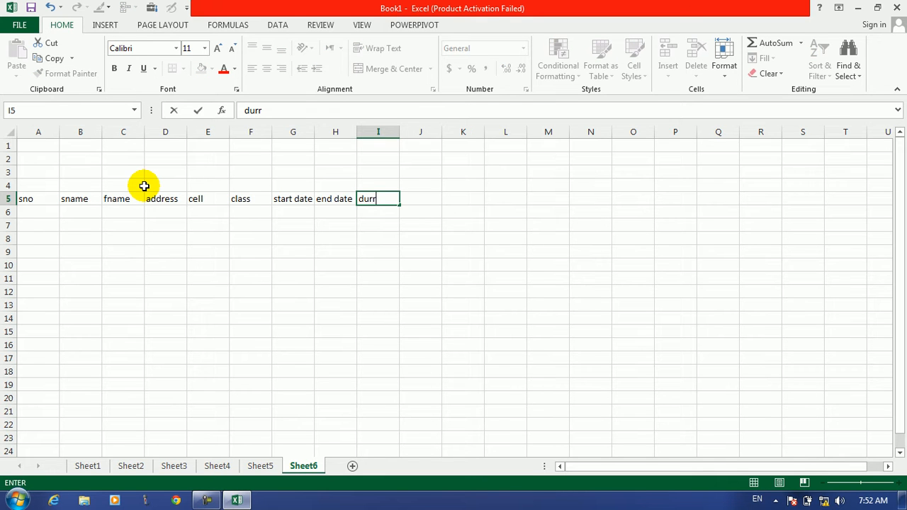
type("ation")
key("Tab")
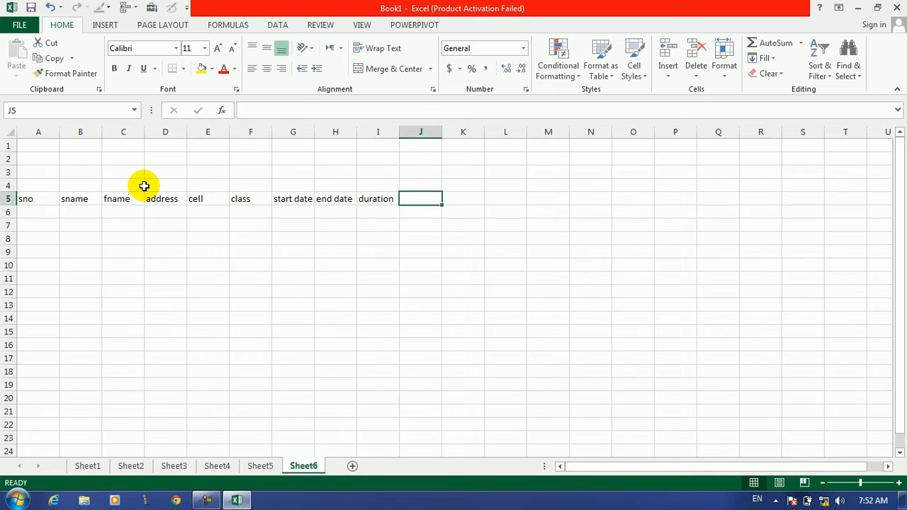
Replace the heading in I5 with fun, and enter win, word and excle in J5 to L5.
key("Left")
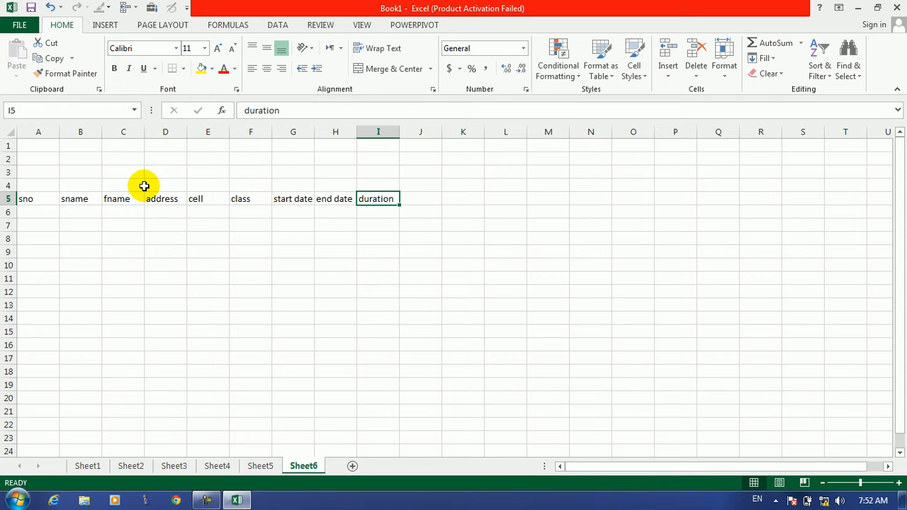
type("du")
key("BackSpace")
key("BackSpace")
type("fun")
key("Tab")
type("win")
key("Tab")
type("ow")
type("rd")
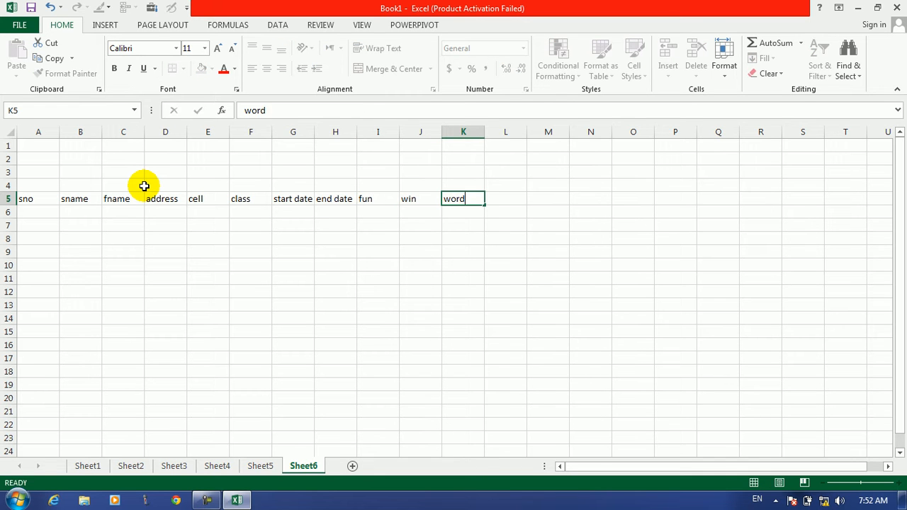
key("Tab")
type("ex")
key("Tab")
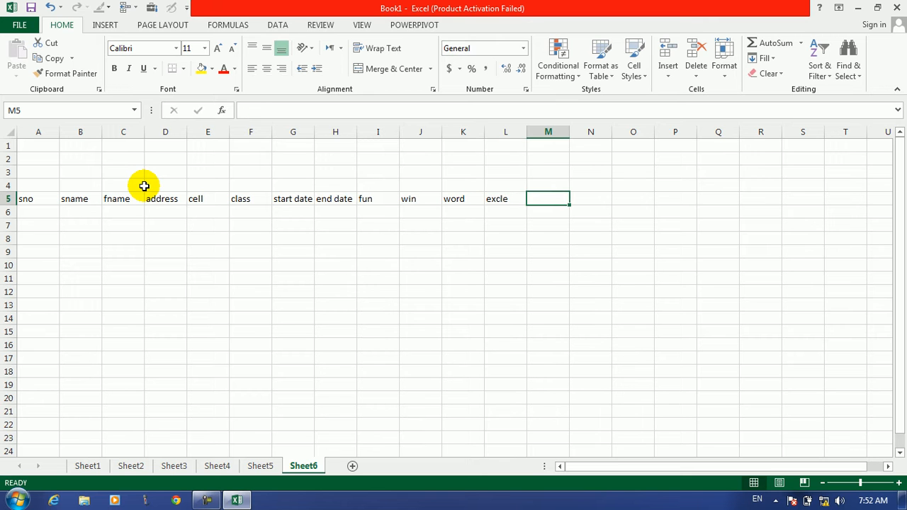
Correct the heading in L5 to excel, and enter access and power point in M5 and N5.
key("Left")
type("excel")
key("Tab")
type("access")
key("Tab")
type("power point")
key("Tab")
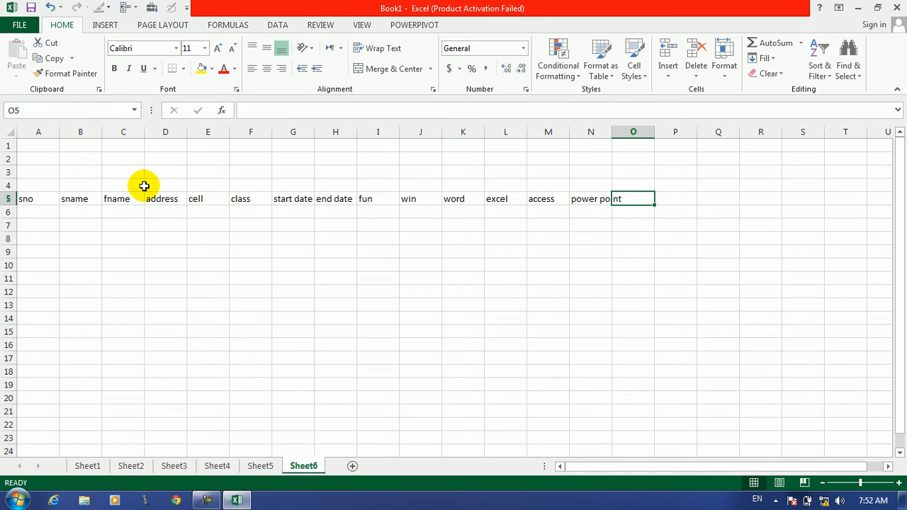
Enter the heading photoshop in O5 and fit column N's width to its content.
type("co")
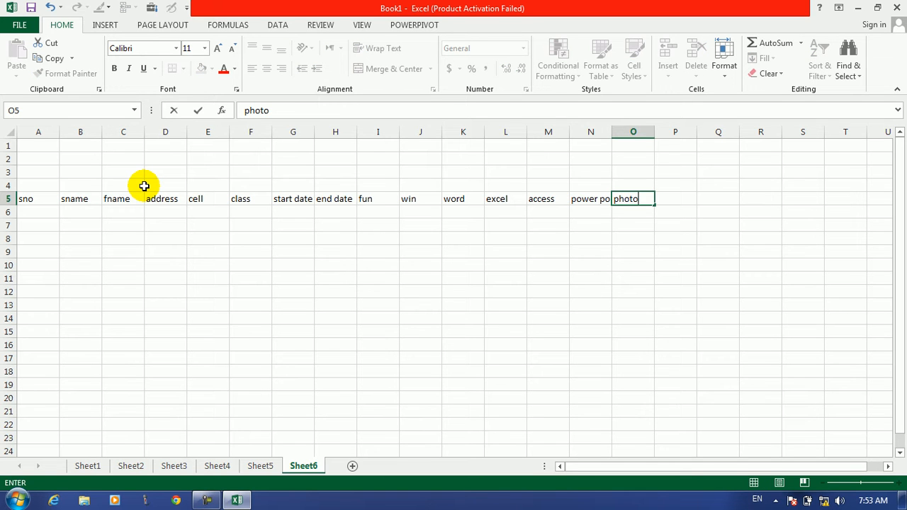
type("otoshop")
key("Return")
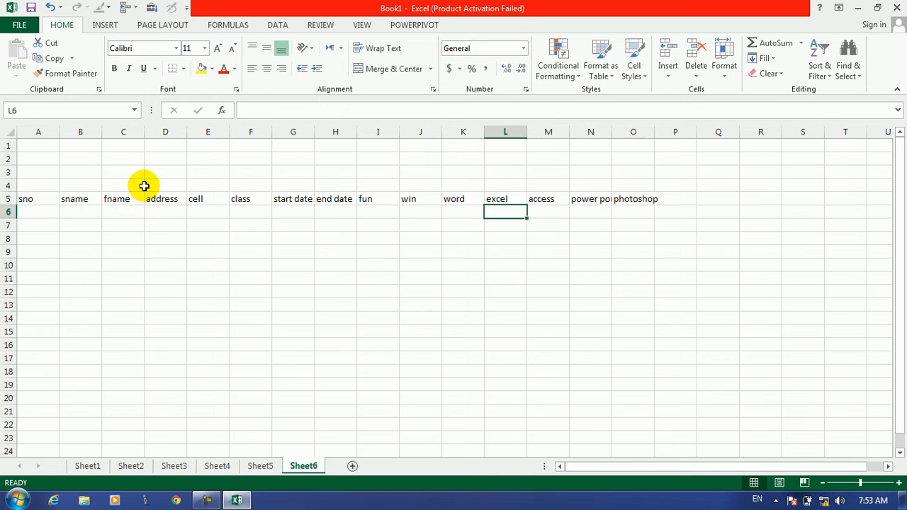
double_click(612, 132)
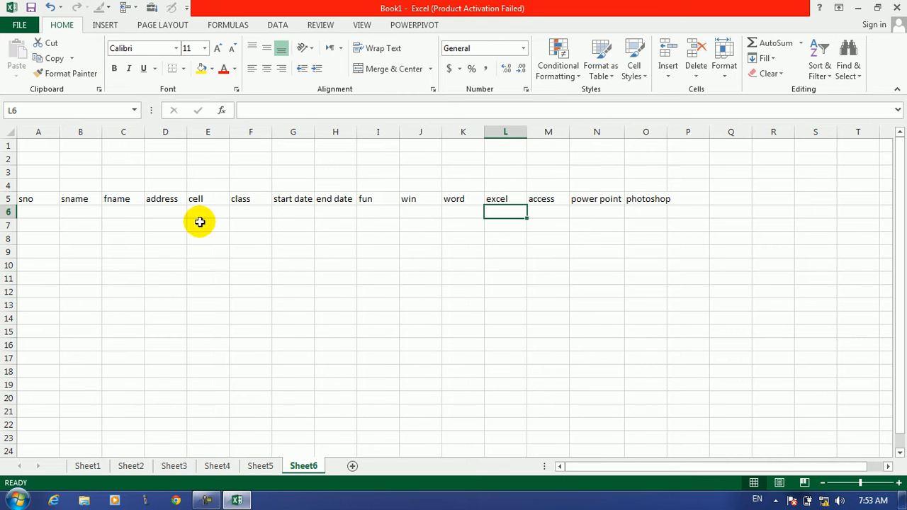
Enter the serial numbers 1 and 2 in cells A6 and A7 and select both cells.
left_click(134, 214)
left_click(40, 211)
type("1")
key("Return")
type("2")
left_click_drag(42, 212, 42, 224)
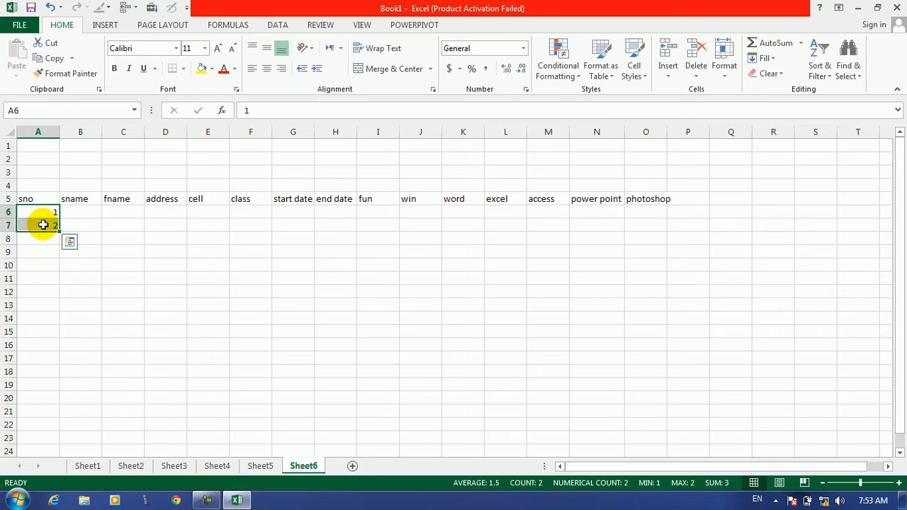
Fit column A's width to its content and clear the serial numbers from A6 and A7.
double_click(58, 131)
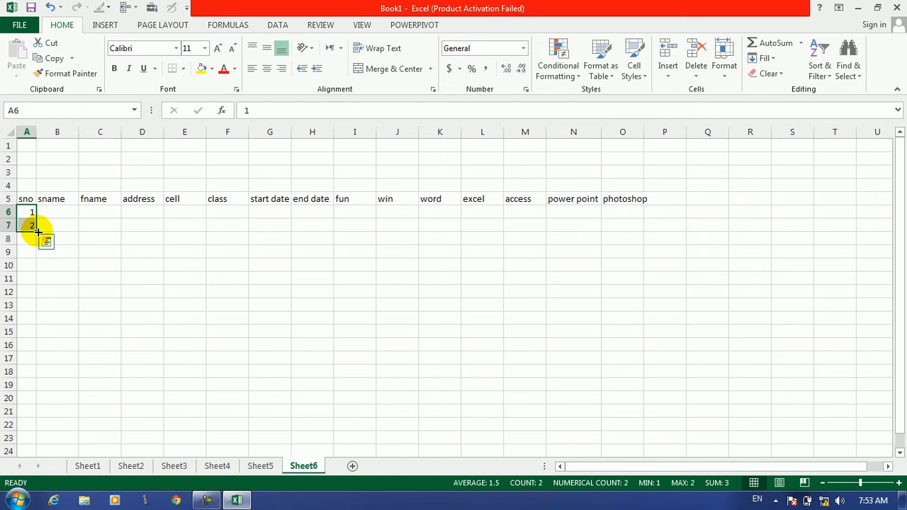
left_click_drag(37, 230, 34, 219)
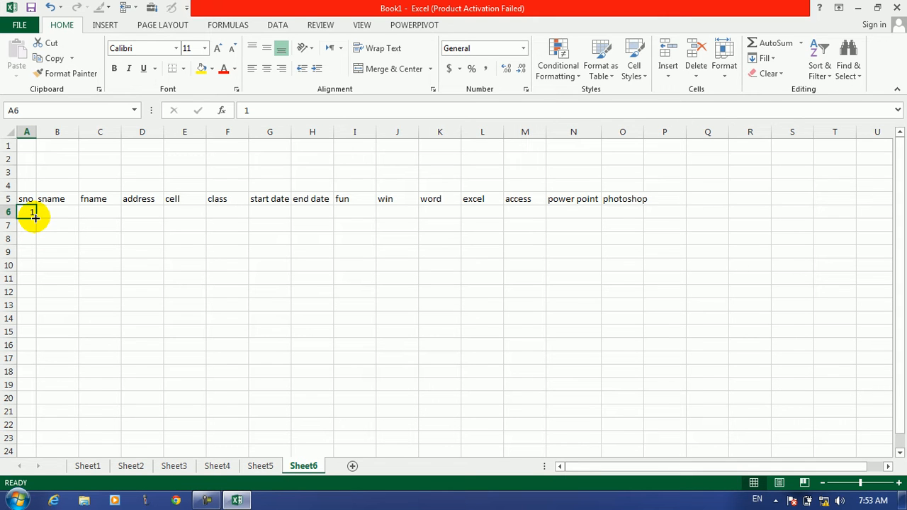
key("BackSpace")
Merge and center the blank cells A1:O4 above the heading row.
left_click(32, 175)
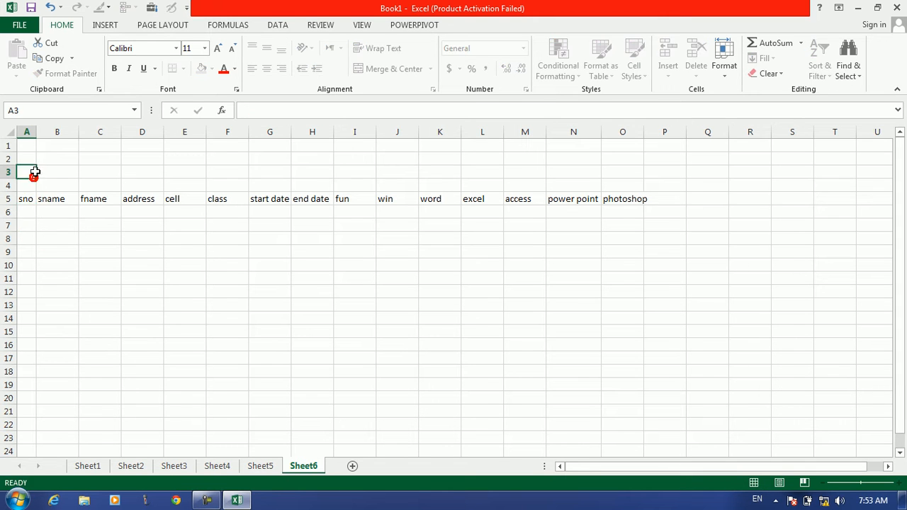
left_click_drag(29, 144, 611, 183)
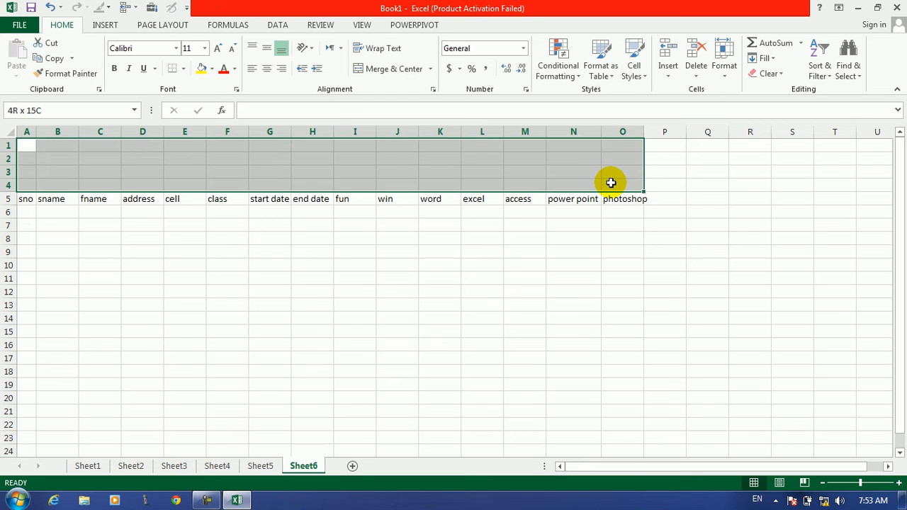
left_click(396, 69)
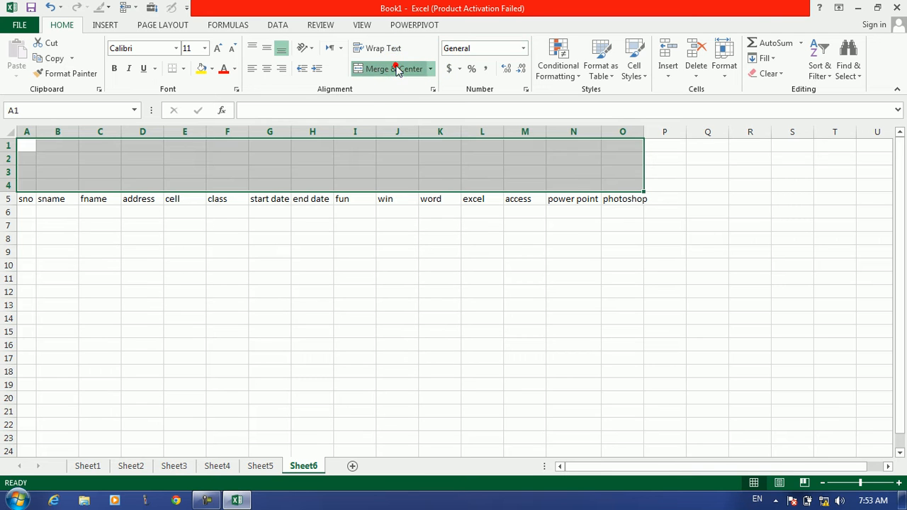
Format heading row 5 with all borders, bold text and the Times New Roman font.
left_click(7, 200)
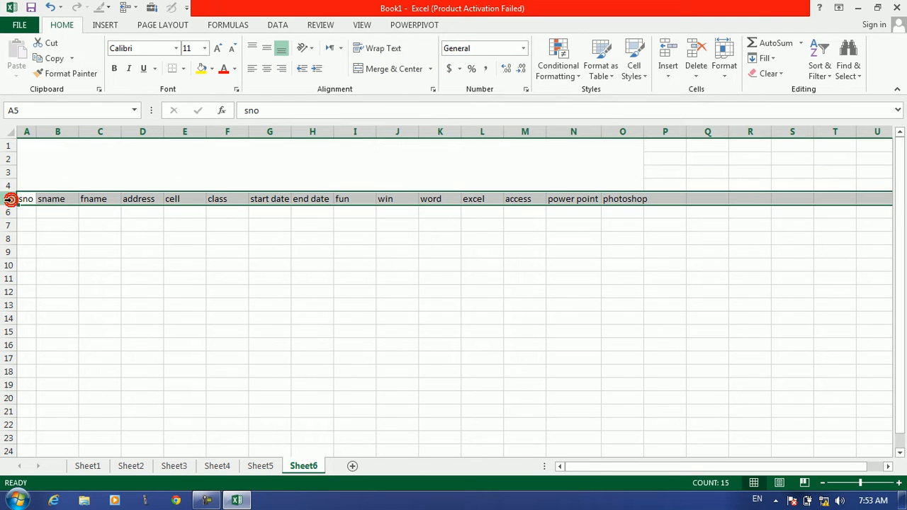
left_click(186, 68)
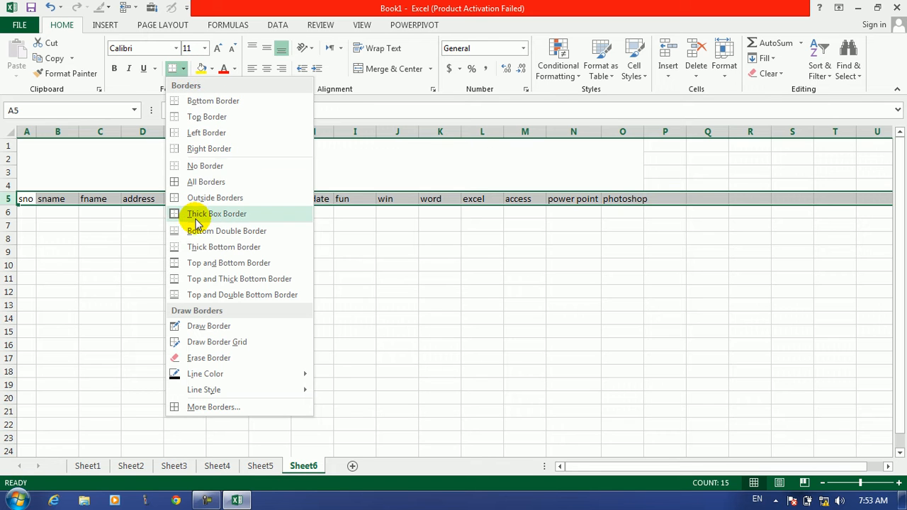
left_click(201, 183)
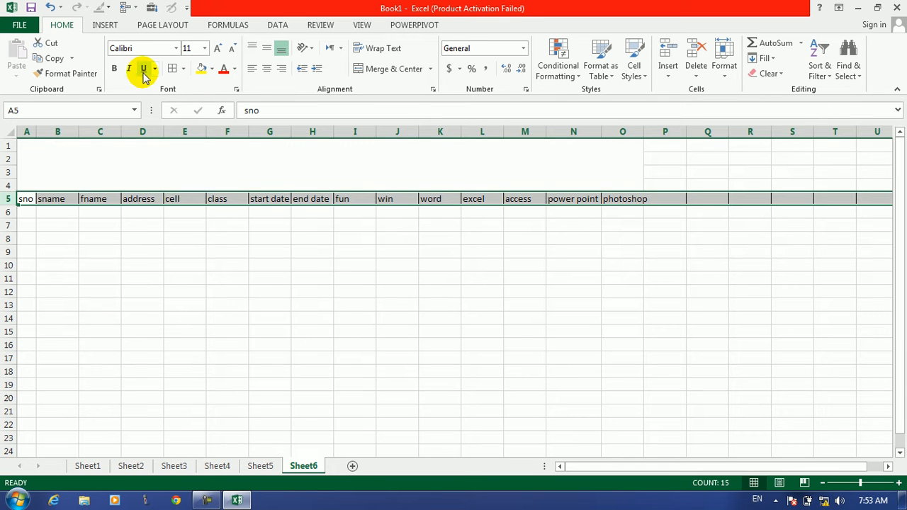
left_click(116, 69)
left_click(176, 49)
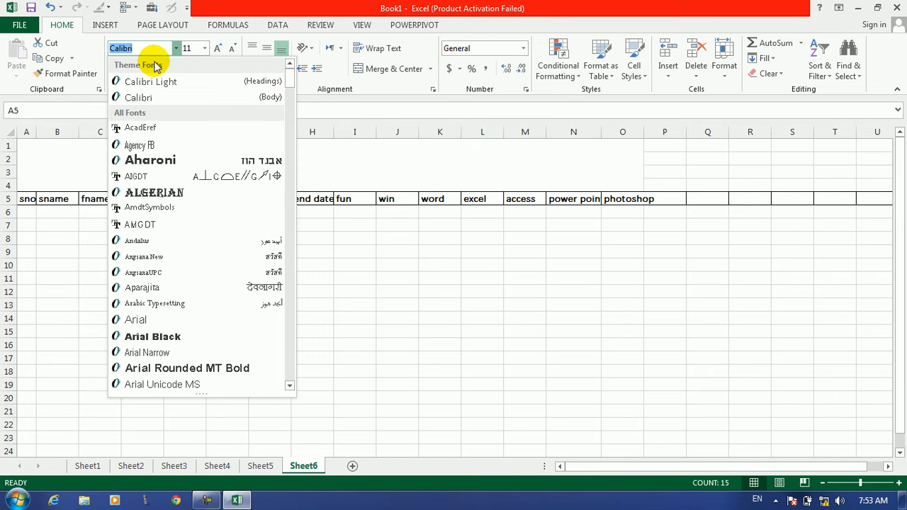
type("Times New Roman")
key("Return")
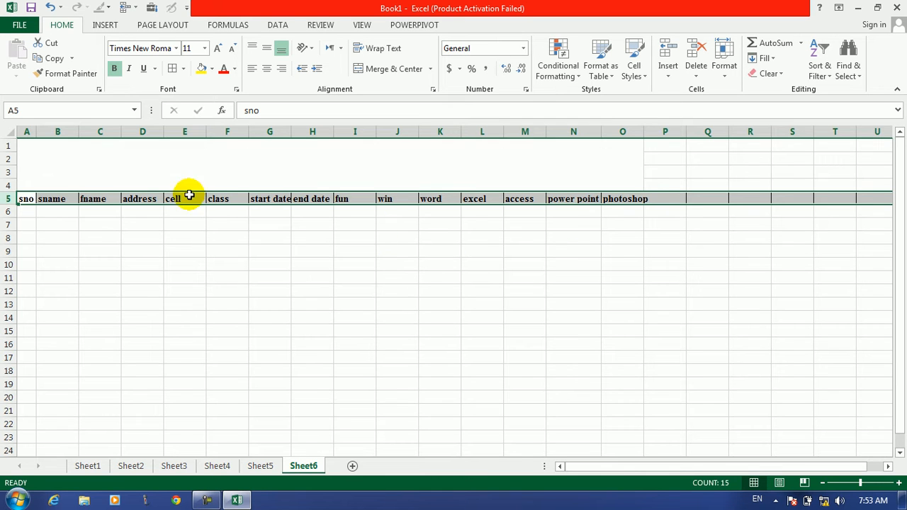
Insert the picture 1.PNG from the Desktop folder into the blank area above the headings.
left_click(140, 165)
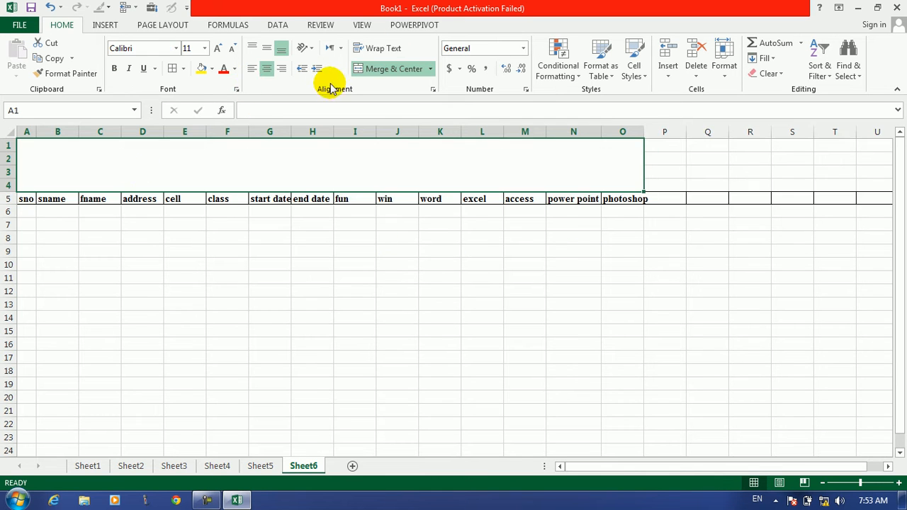
left_click(106, 25)
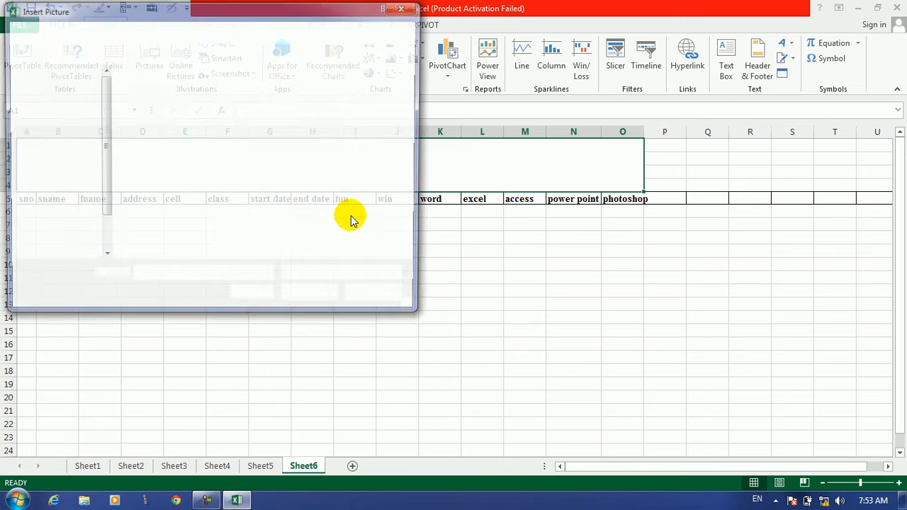
double_click(159, 152)
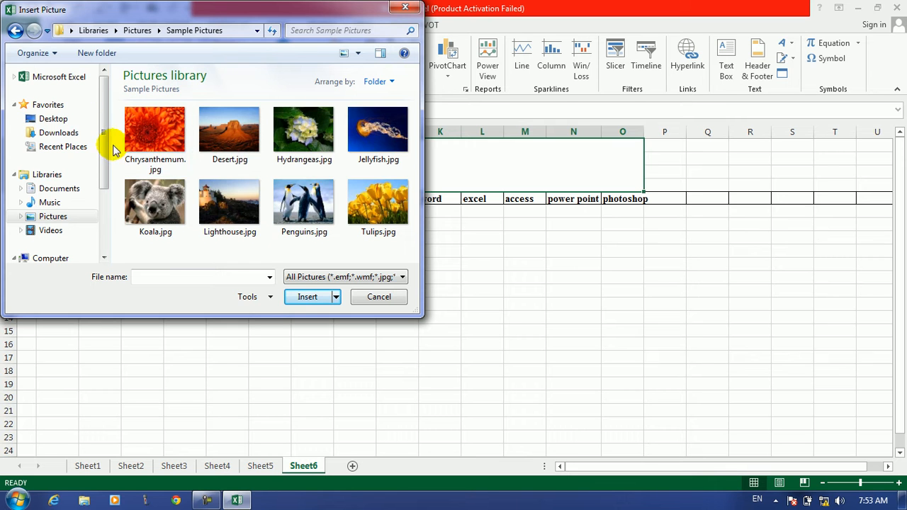
left_click(51, 119)
left_click_drag(417, 105, 411, 166)
left_click(141, 97)
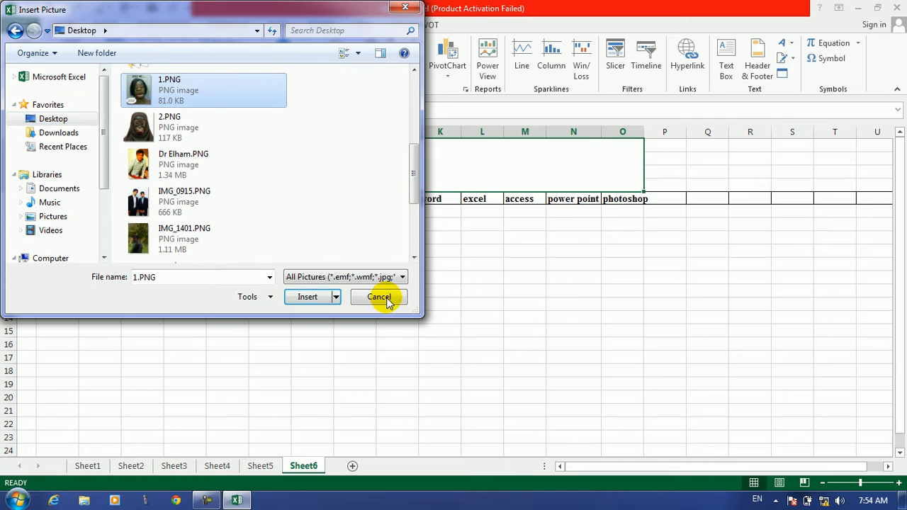
left_click(309, 296)
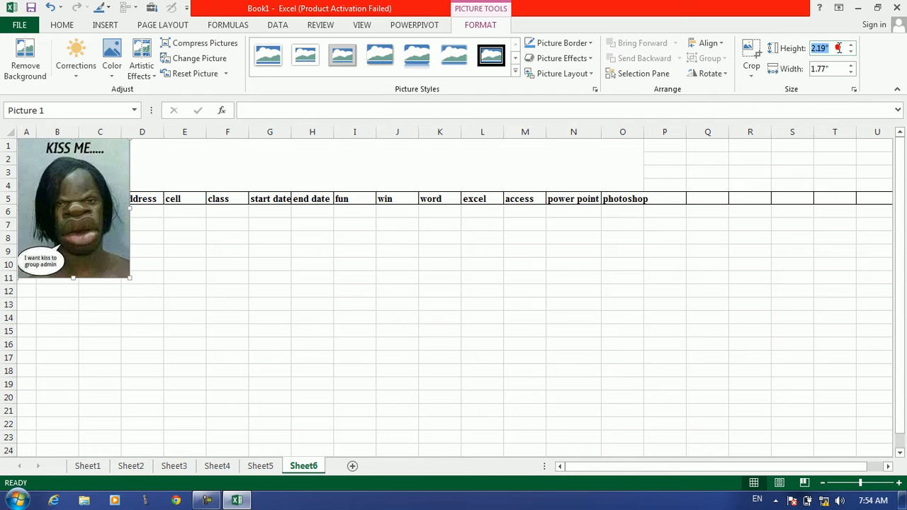
Shrink the inserted picture to about 0.61" high by 0.49" wide and recolor it in black and white.
key("Return")
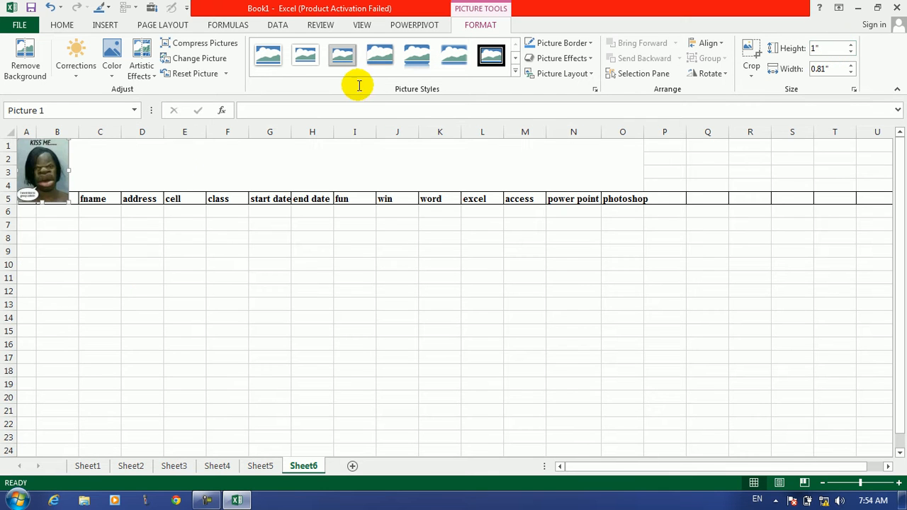
left_click_drag(66, 201, 48, 176)
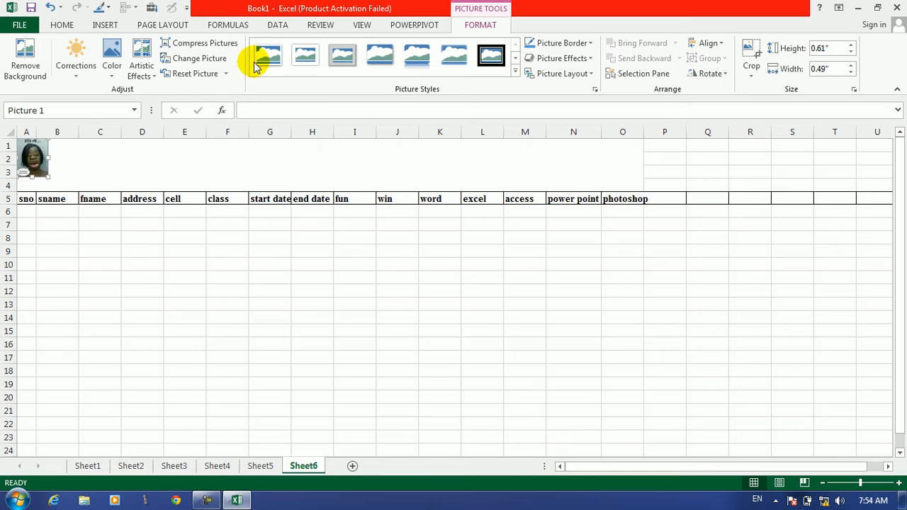
left_click(113, 67)
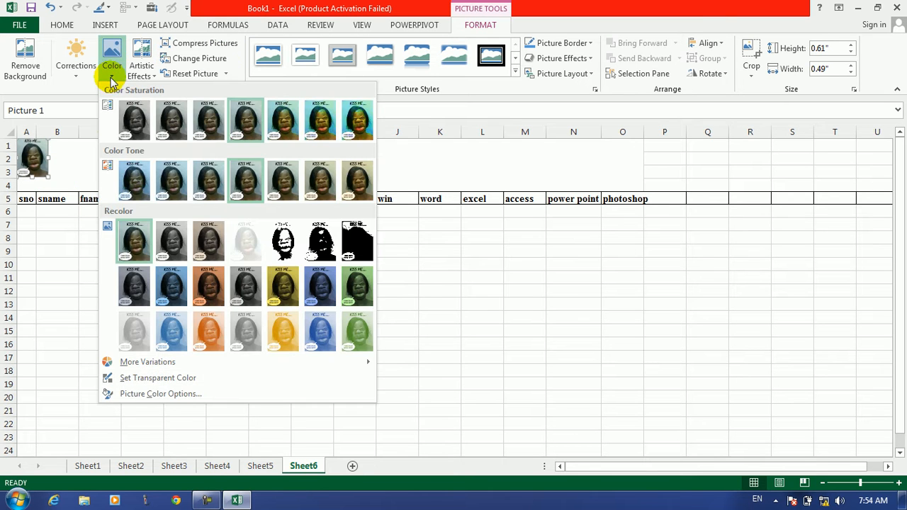
left_click(329, 241)
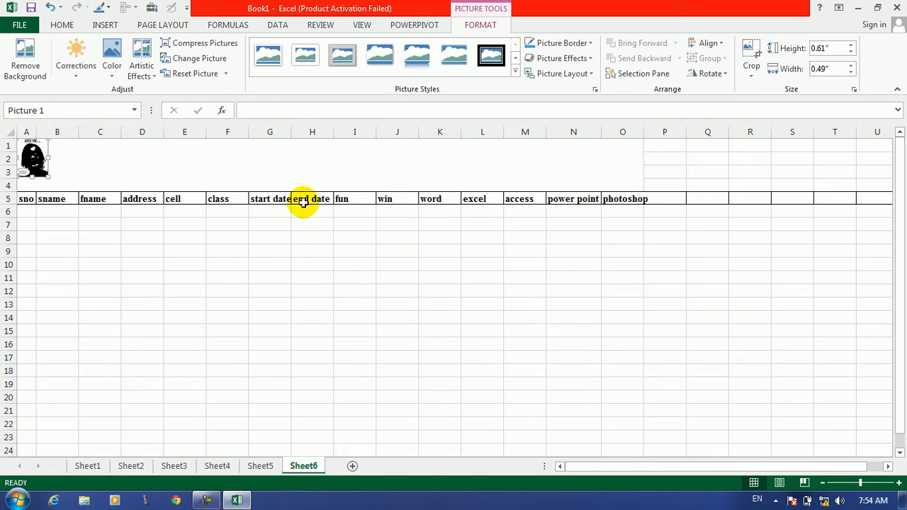
Unmerge the block A1:O4, and merge and center the blank cells across columns G to T above the headings.
left_click(328, 182)
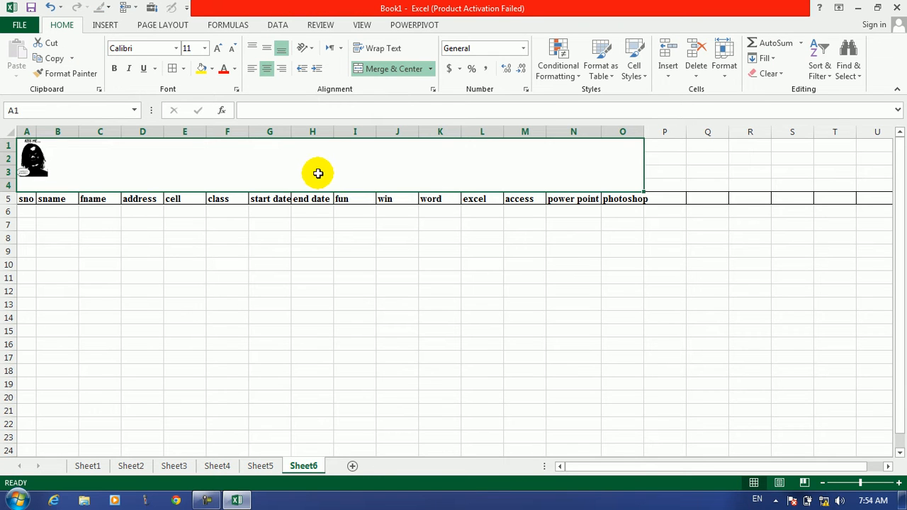
left_click(426, 69)
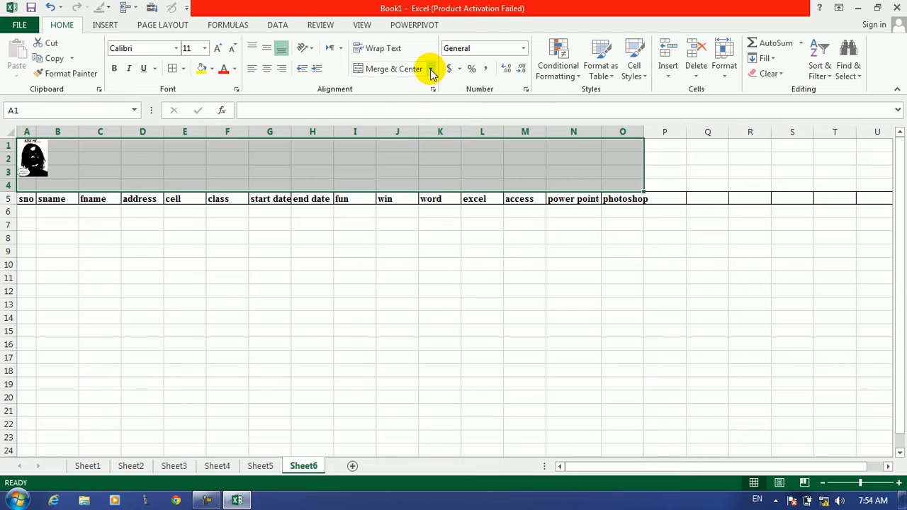
left_click(355, 132)
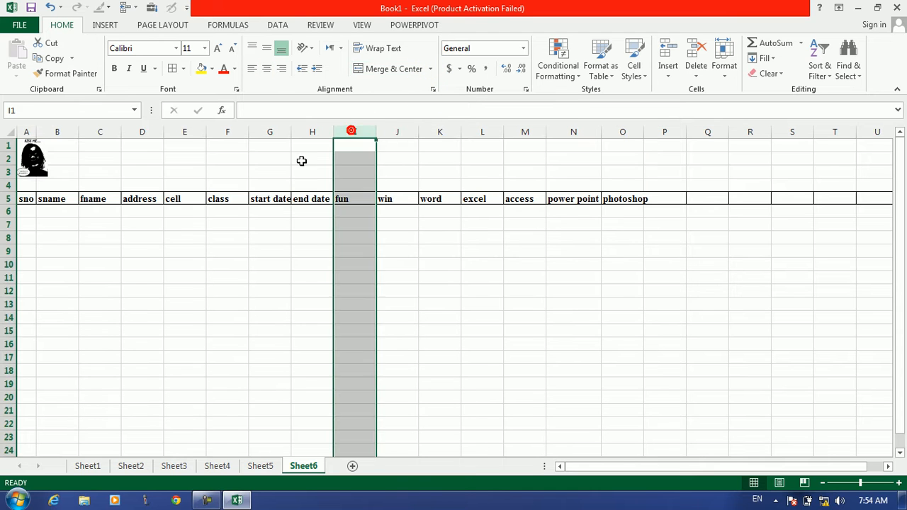
left_click_drag(279, 152, 826, 182)
left_click(392, 68)
left_click(198, 169)
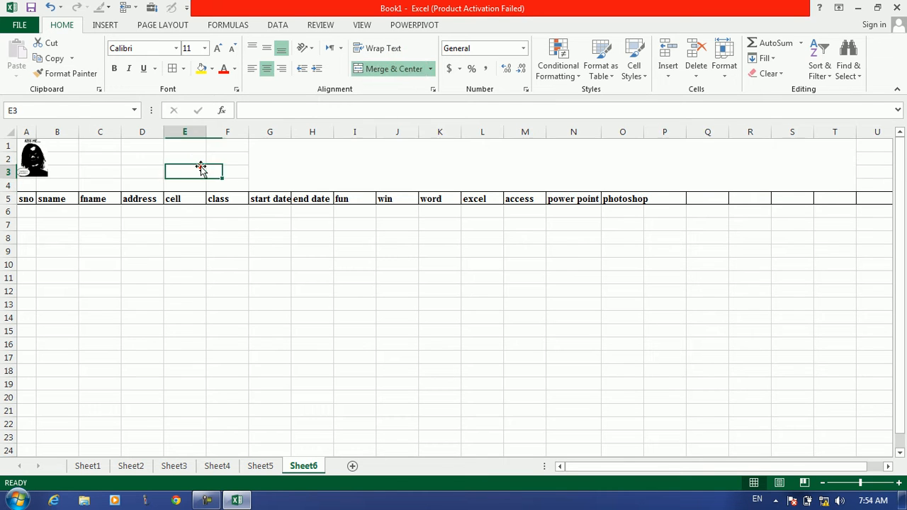
left_click(161, 233)
left_click(55, 223)
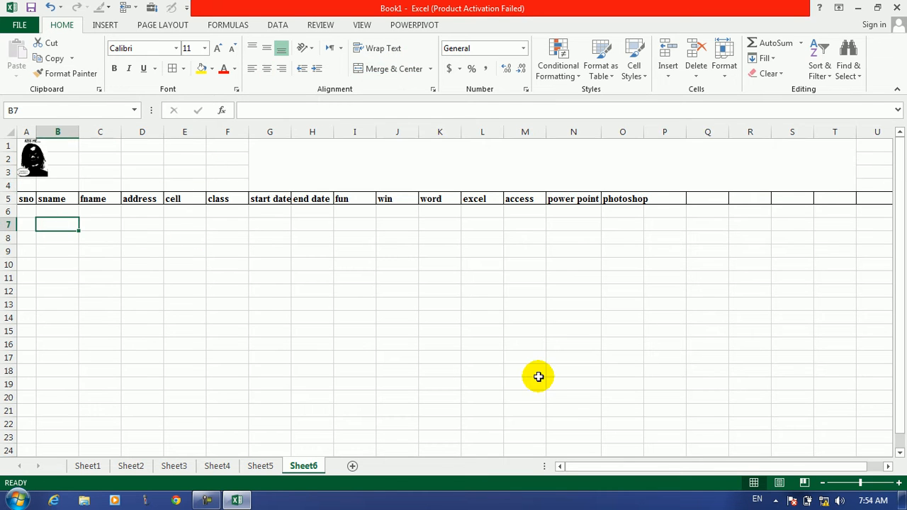
Copy the whole heading row 5 and paste it into row 37.
left_click(8, 198)
left_click_drag(899, 177, 898, 334)
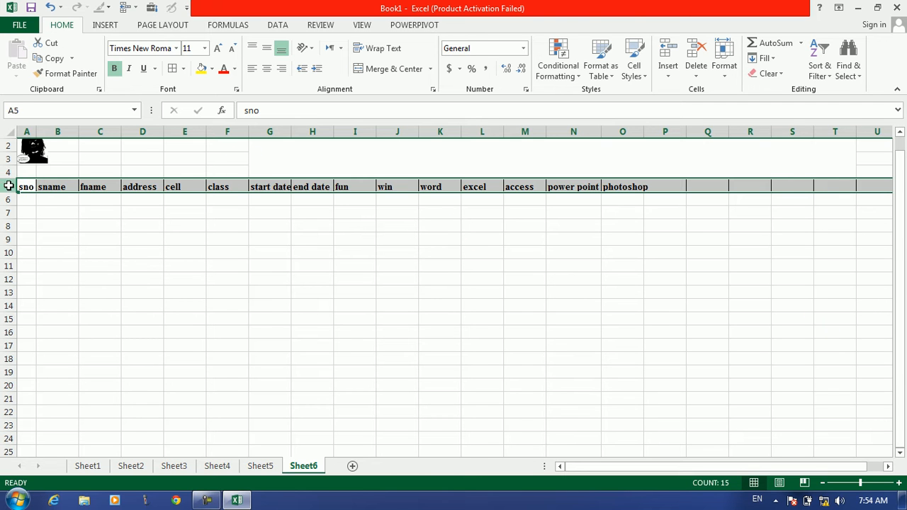
key("ctrl+c")
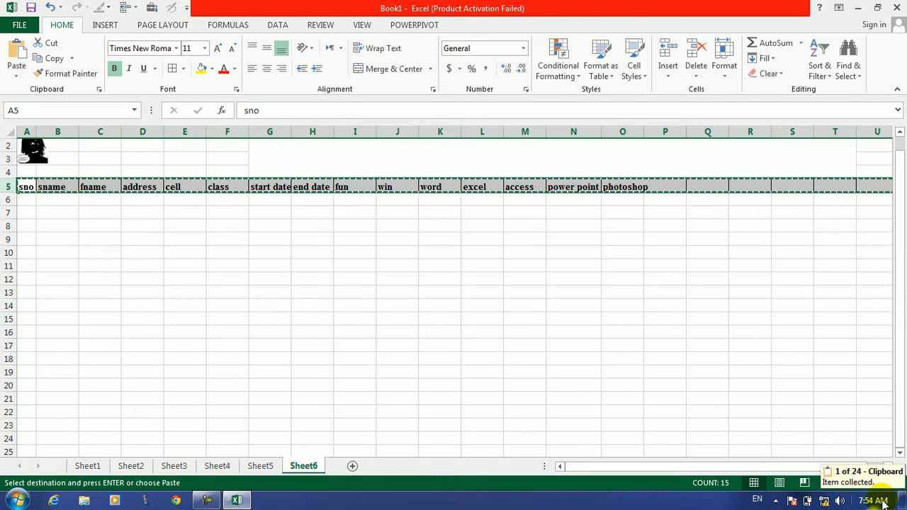
scroll(900, 452, "down", 13)
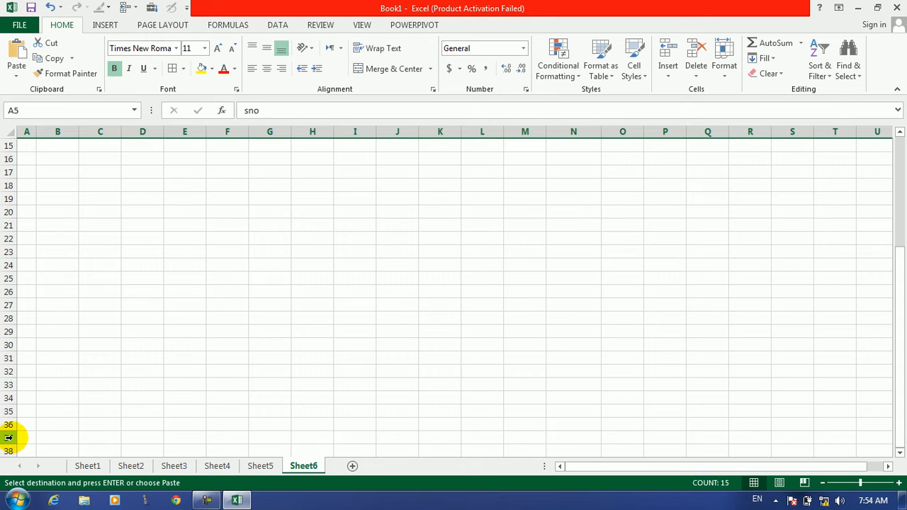
left_click(8, 438)
key("ctrl+v")
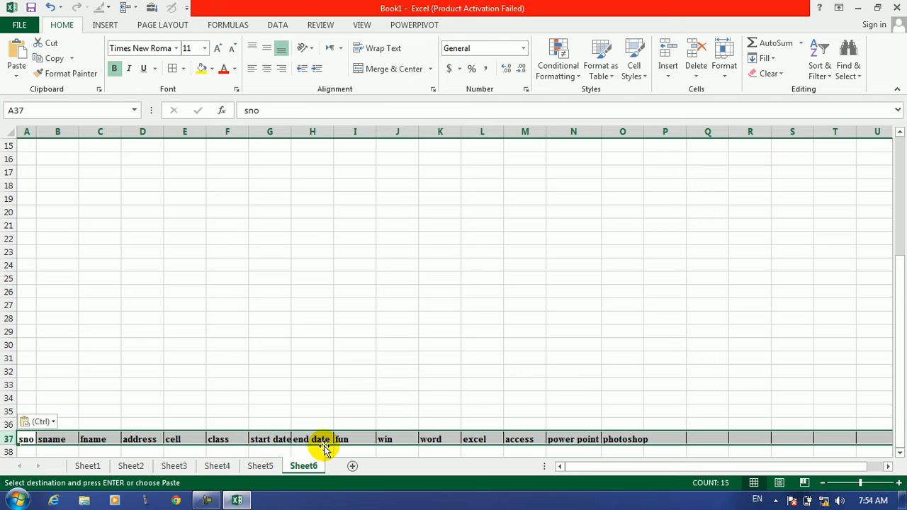
Paste the copied heading row into rows 62 and 94, and end the copy mode at the top of the sheet.
left_click(900, 455)
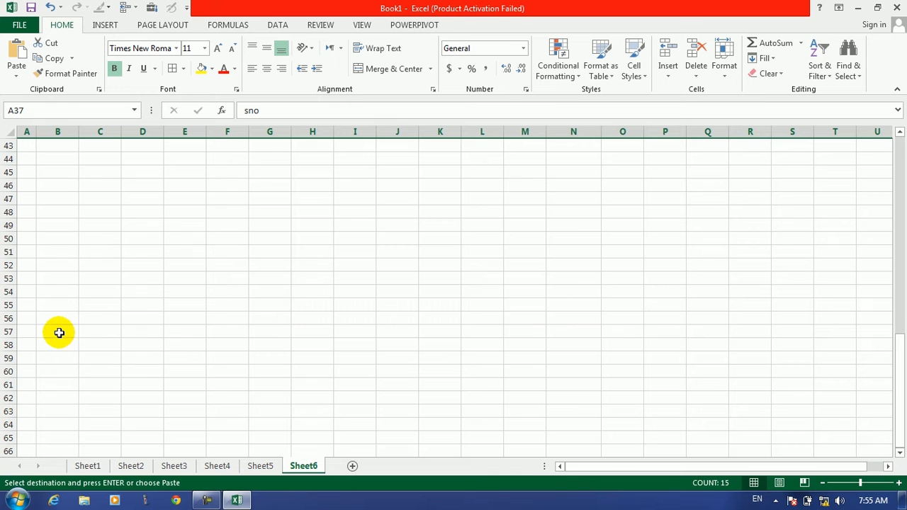
left_click(9, 397)
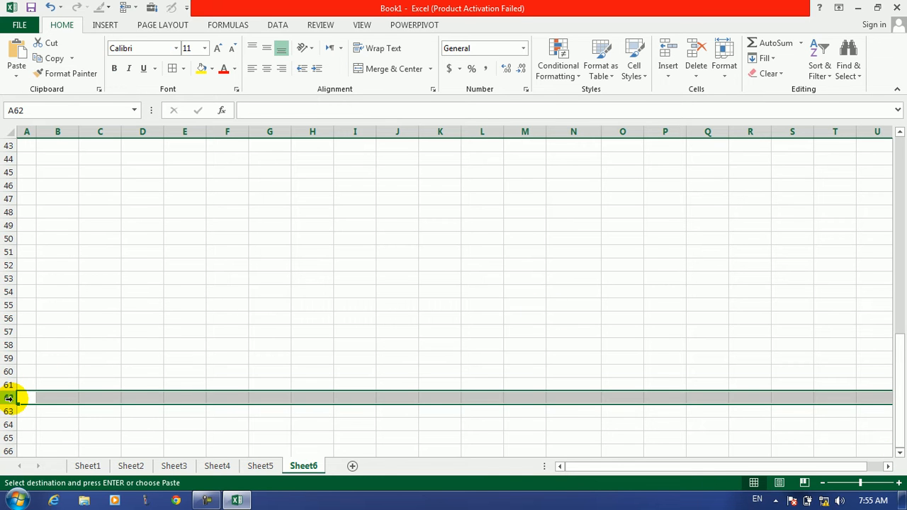
key("ctrl+v")
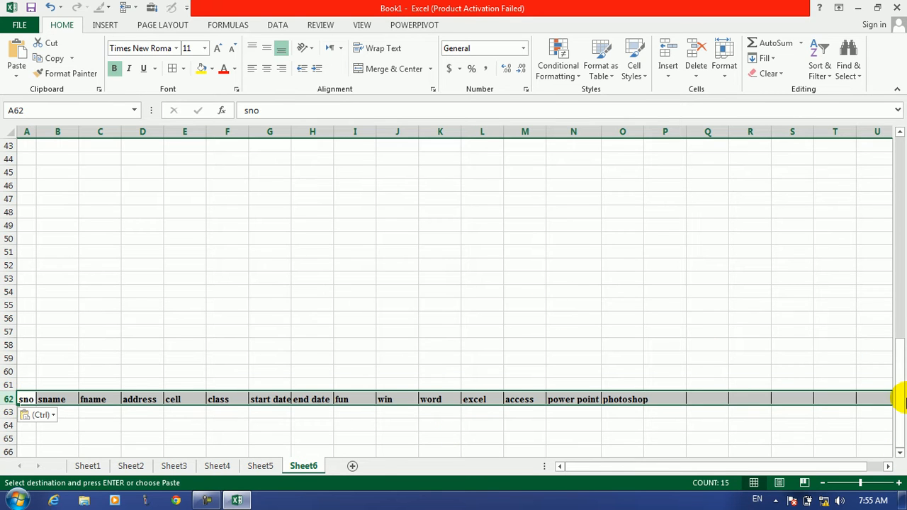
left_click_drag(899, 452, 899, 453)
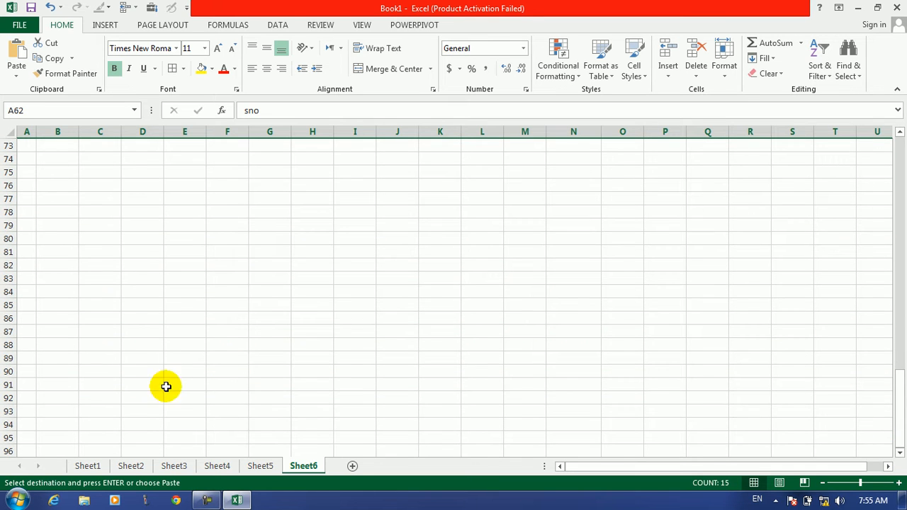
left_click(9, 425)
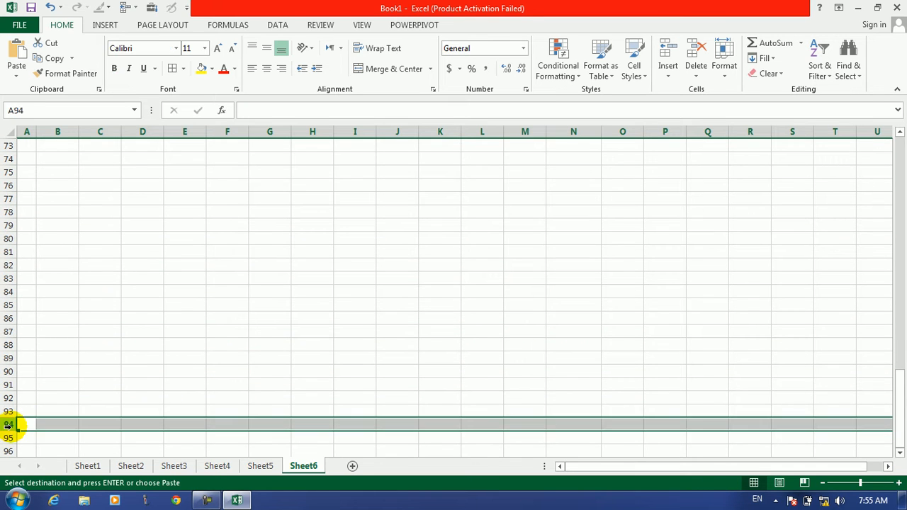
key("ctrl+v")
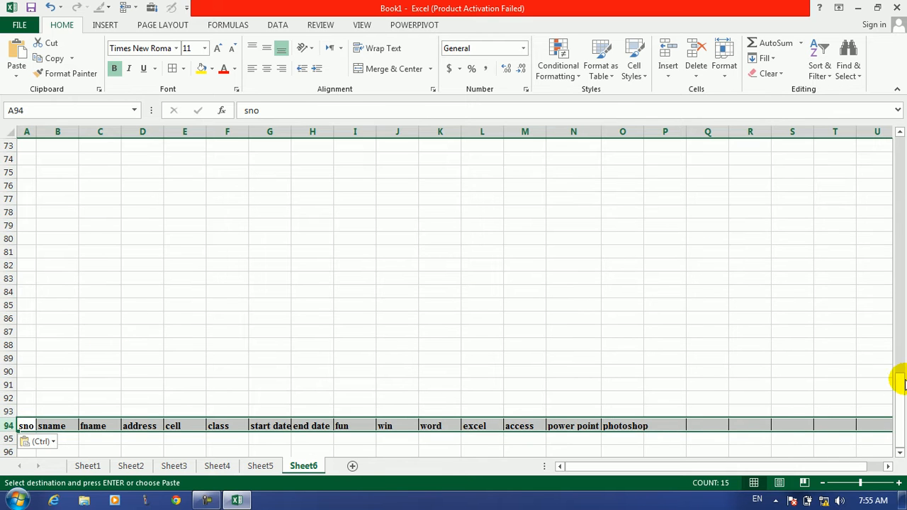
left_click_drag(898, 410, 897, 142)
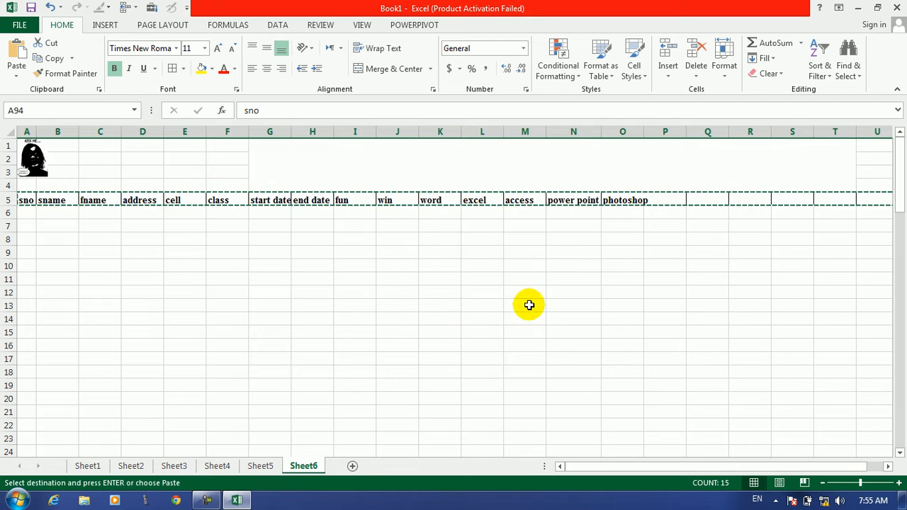
left_click(529, 305)
key("Escape")
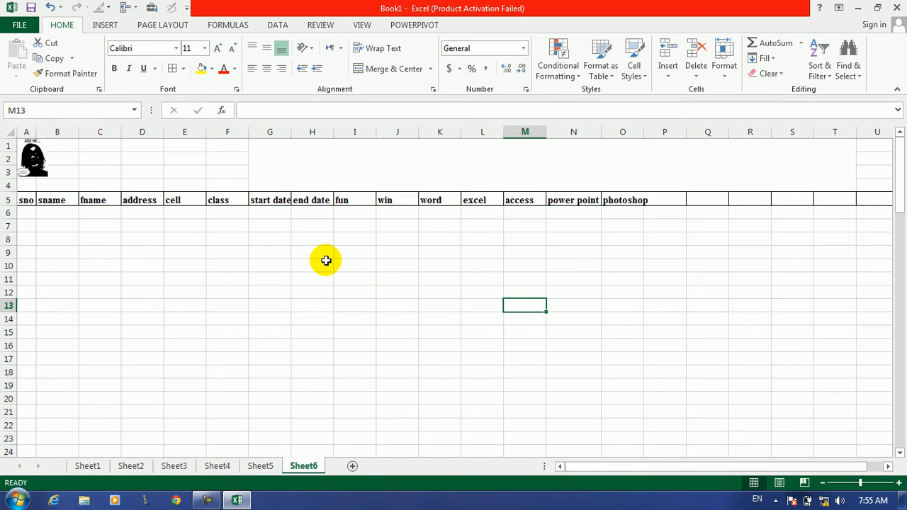
left_click(561, 466)
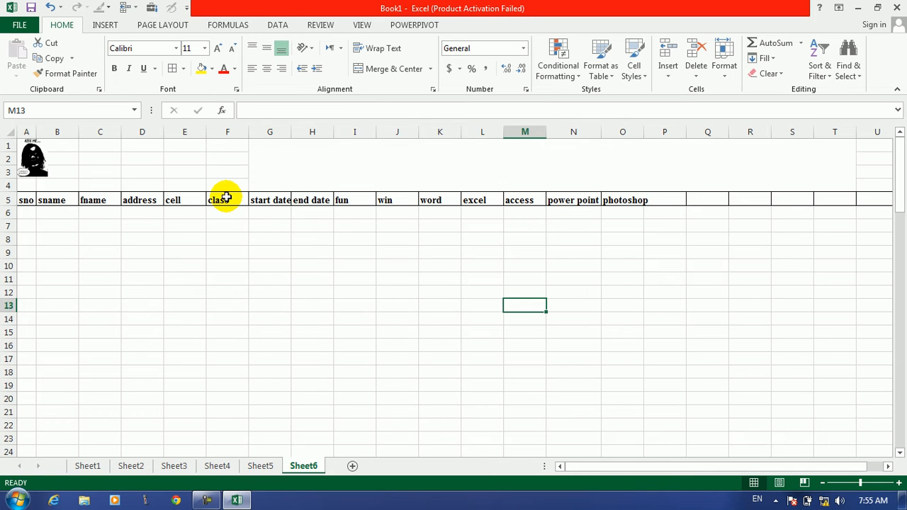
Freeze the panes above heading row 5.
left_click(10, 200)
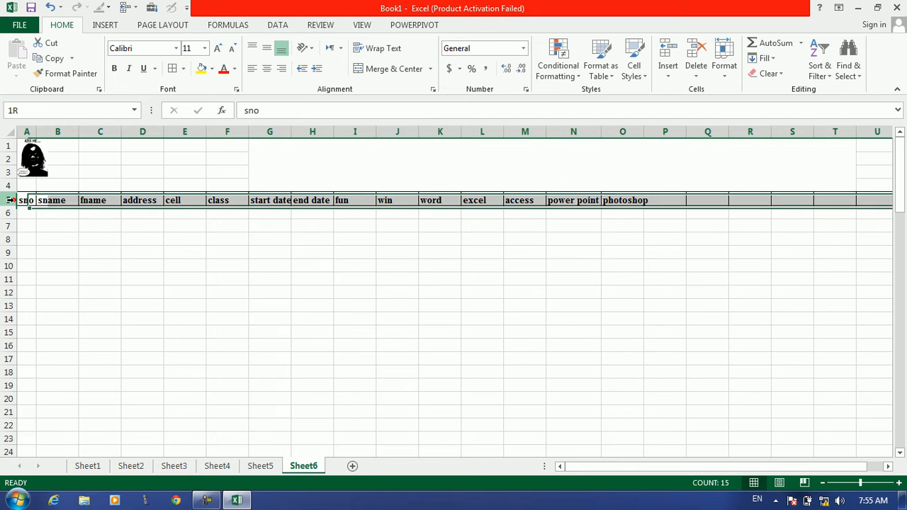
left_click(361, 24)
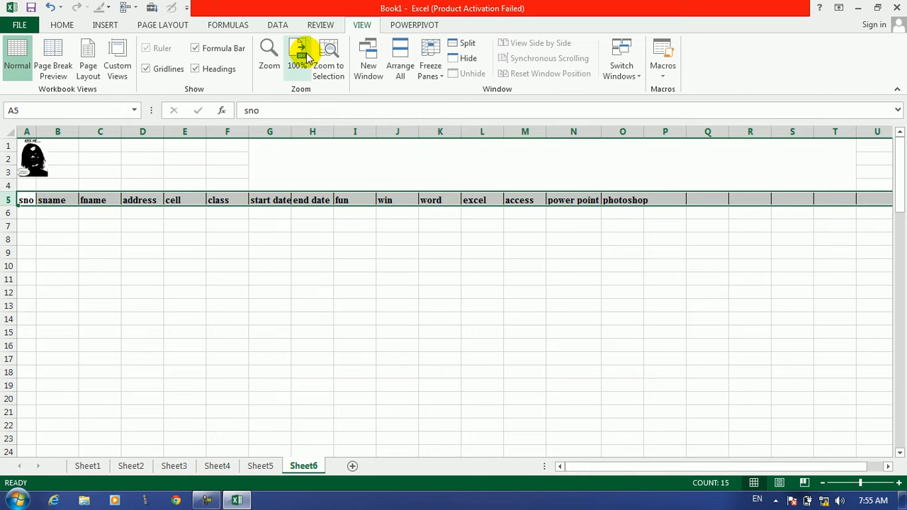
left_click(440, 74)
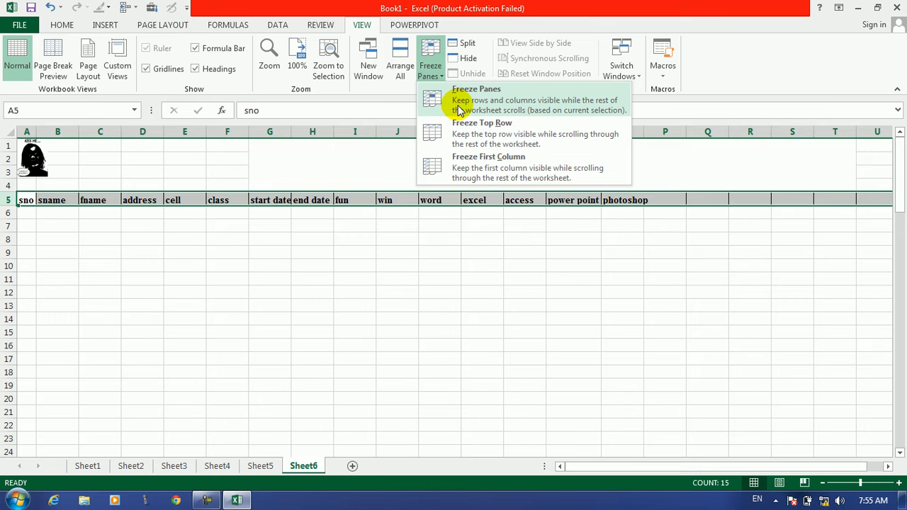
left_click(459, 108)
Move down column A to about row 32 and back to cell A1 to check which rows stay frozen.
left_click(170, 276)
left_click(34, 240)
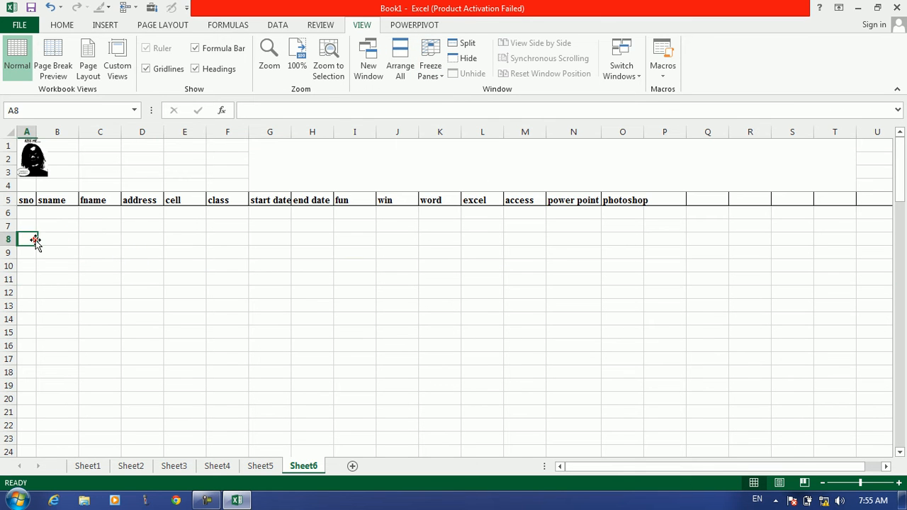
key("Down")
key("Down")
key("Down")
key("Down")
key("Down")
key("Down")
key("Down")
key("Down")
key("Down")
key("Down")
key("Down")
key("Down")
key("Down")
key("Down")
key("Down")
key("Down")
key("Down")
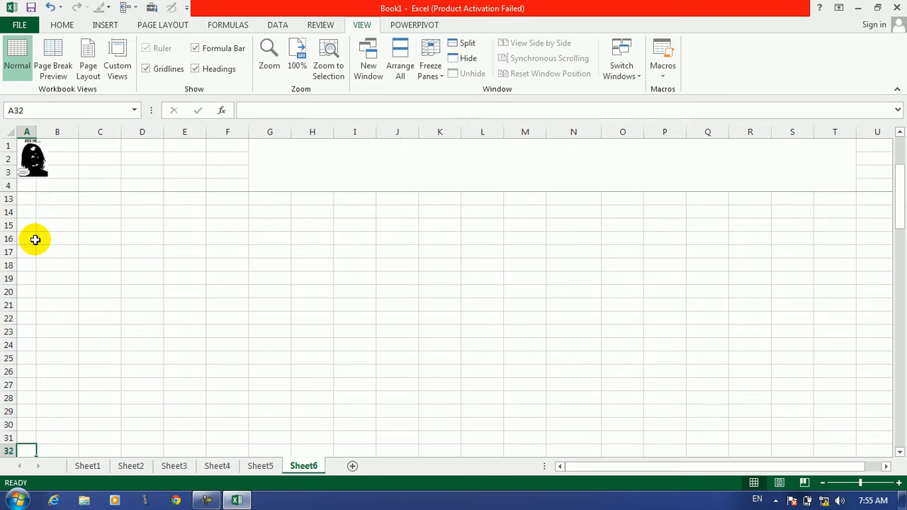
key("Up")
key("Up")
key("Up")
key("Up")
key("Up")
key("Up")
key("Up")
key("Up")
key("Up")
key("Up")
key("Up")
key("Up")
key("Up")
key("Up")
key("Up")
key("Up")
key("Up")
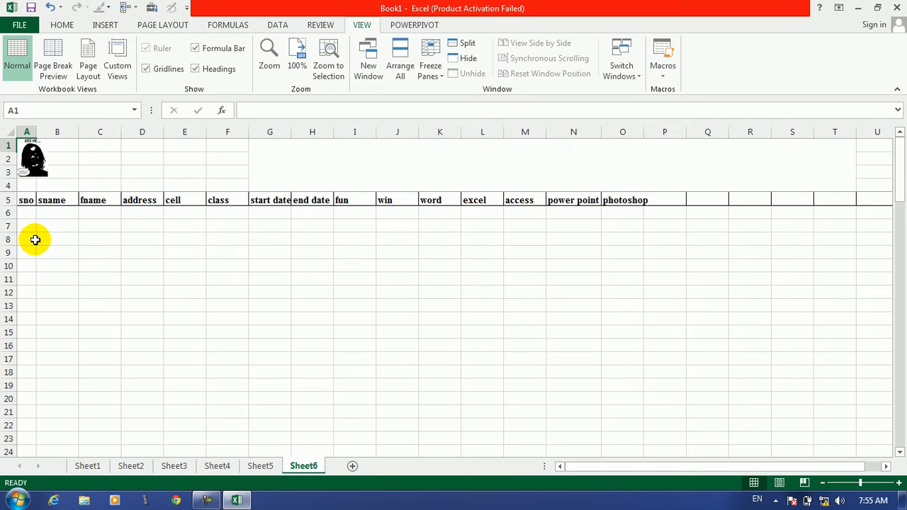
Unfreeze the panes and freeze them again above row 6, directly below the heading row.
left_click(431, 65)
left_click(441, 94)
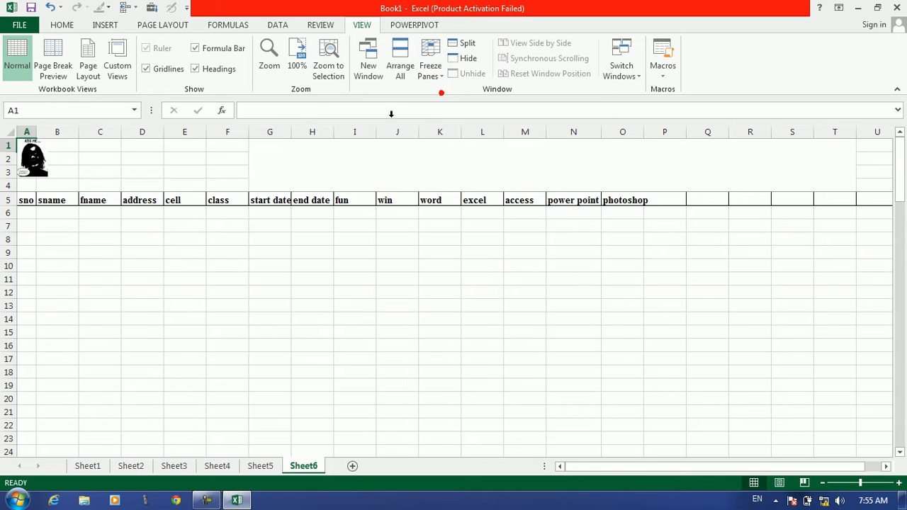
left_click(9, 214)
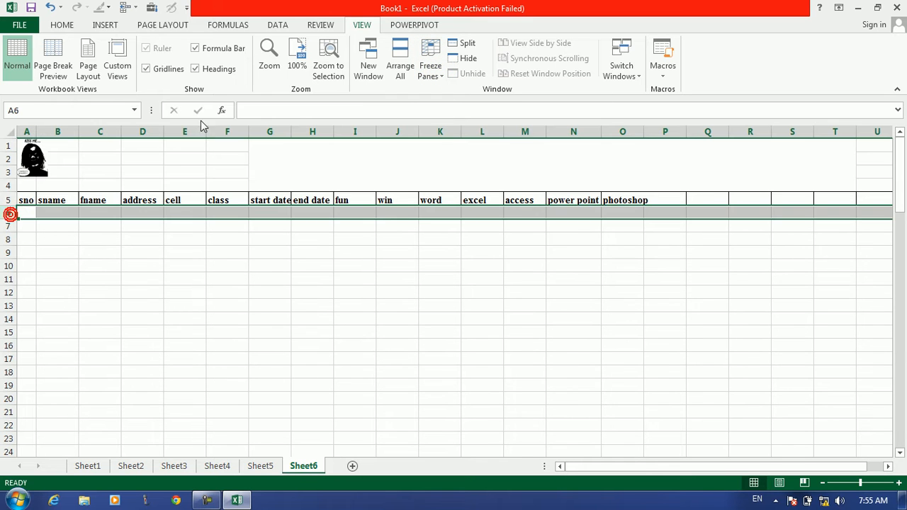
left_click(438, 71)
left_click(448, 89)
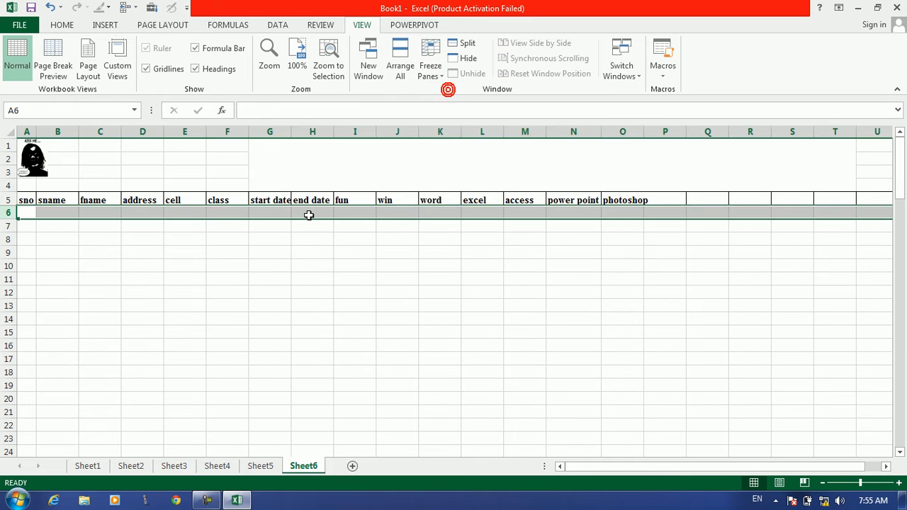
Move down column F to row 129 and return to the top rows to check the frozen heading row.
left_click(236, 289)
key("Down")
key("Down")
key("Down")
key("Down")
key("Down")
key("Down")
key("Down")
key("Down")
key("Down")
key("Down")
key("Down")
key("Down")
key("Down")
key("Down")
key("Down")
key("Down")
key("Down")
key("Down")
key("Down")
key("Down")
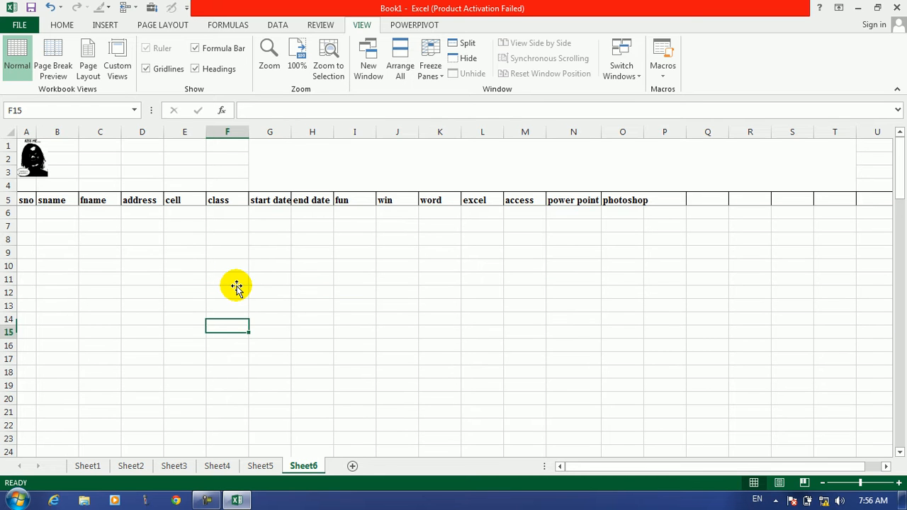
key("Down")
key("Down")
key("Down")
key("Down")
key("Down")
key("Down")
key("Down")
key("Down")
key("Down")
key("Down")
key("Down")
key("Down")
key("Down")
key("Down")
key("Down")
key("Down")
key("Down")
key("Down")
key("Down")
key("Down")
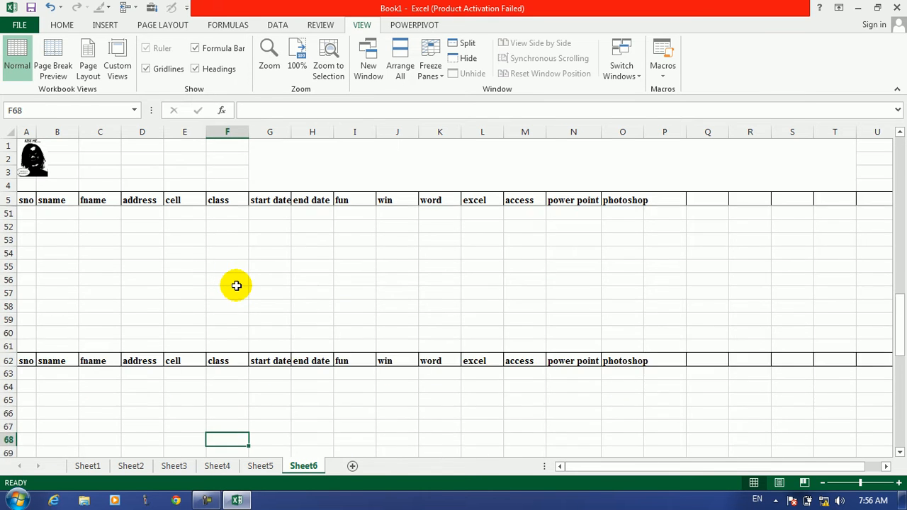
key("Down")
key("Down")
key("Down")
key("Down")
key("Down")
key("Down")
key("Down")
key("Down")
key("Down")
key("Down")
key("Down")
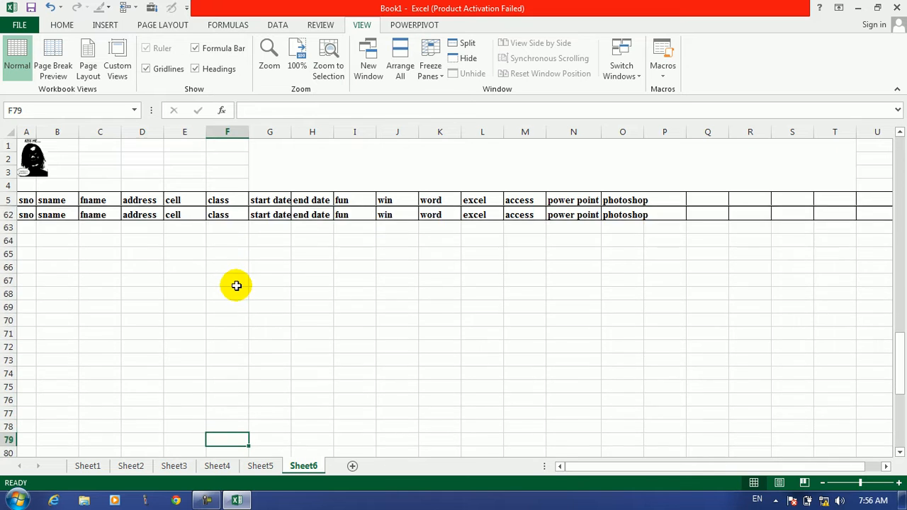
key("Down")
key("Down")
key("Down")
key("Down")
key("Down")
key("Down")
key("Down")
key("Down")
key("Down")
key("Down")
key("Down")
key("Down")
key("Down")
key("Down")
key("Down")
key("Down")
key("Down")
key("Down")
key("Down")
key("Down")
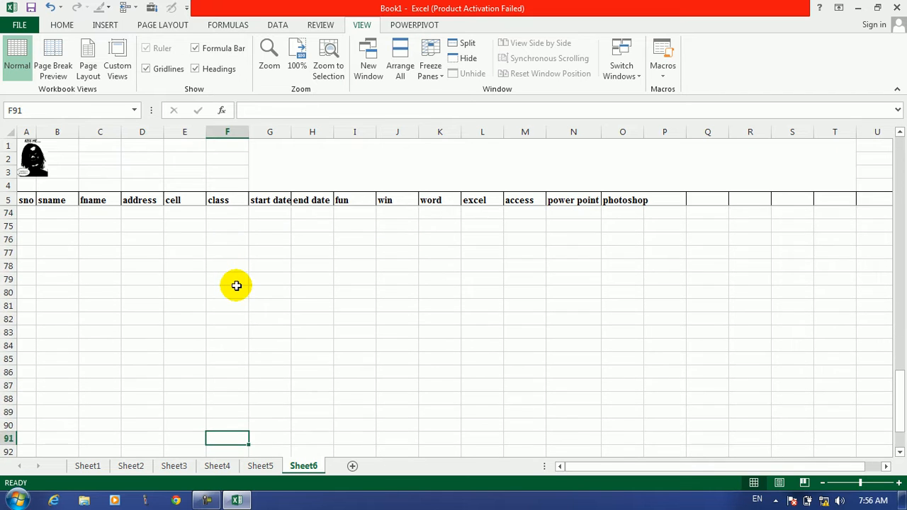
key("Down")
key("Down")
key("Down")
key("Down")
key("Down")
key("Down")
key("Down")
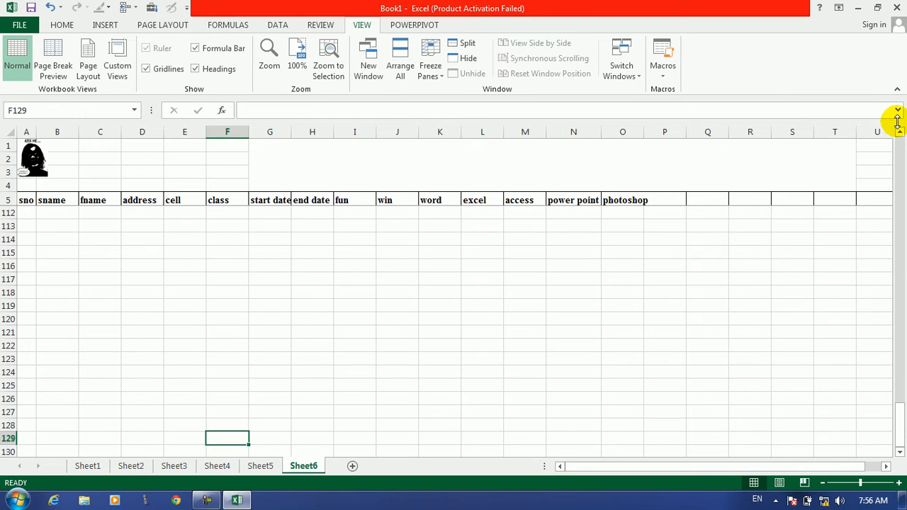
left_click_drag(902, 429, 905, 105)
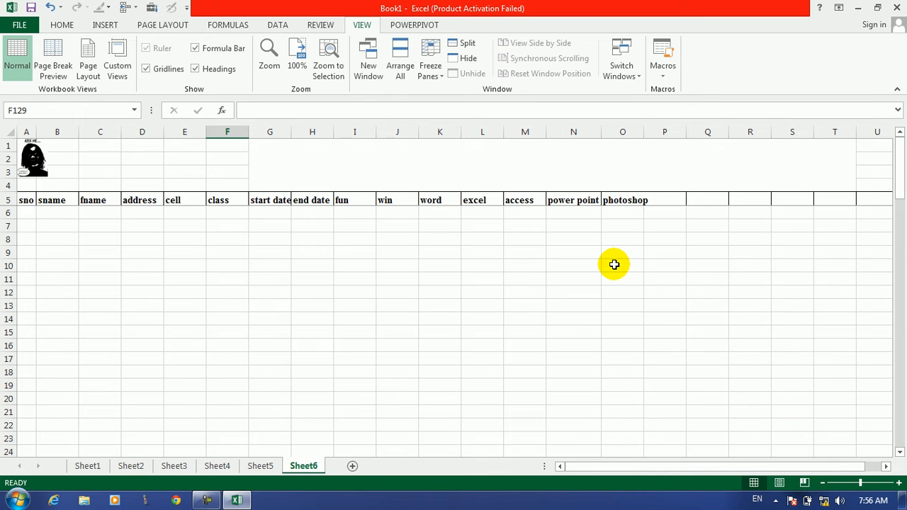
Label cell D2 "total sut" and enter a SUM formula over the whole of column A in cell D3.
left_click(144, 160)
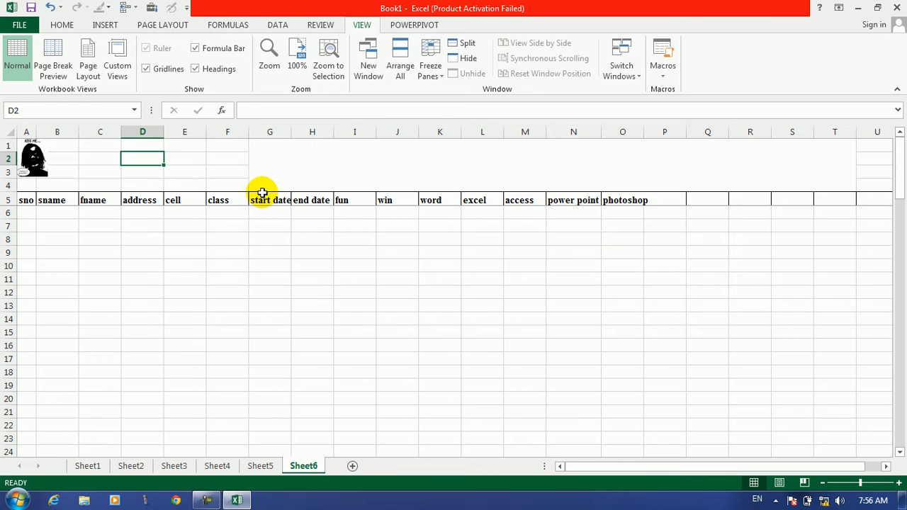
type("total")
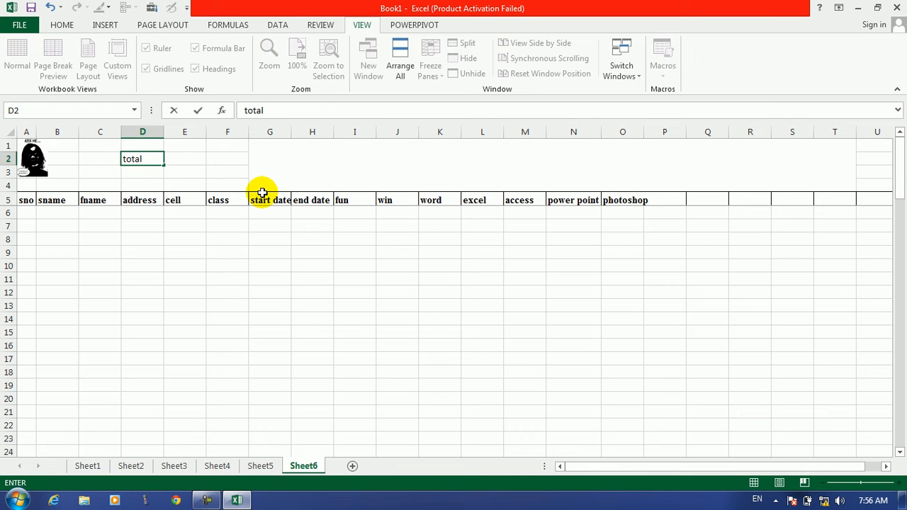
key("Return")
type("=sum")
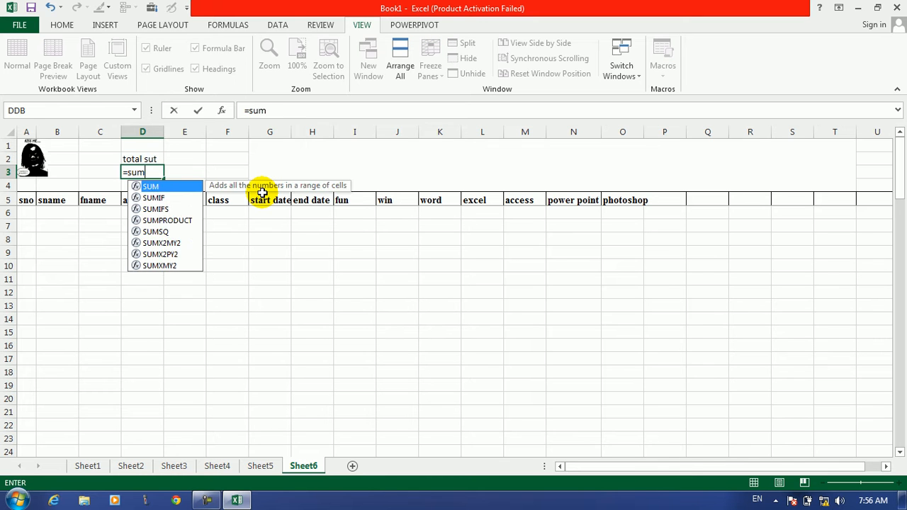
key("Tab")
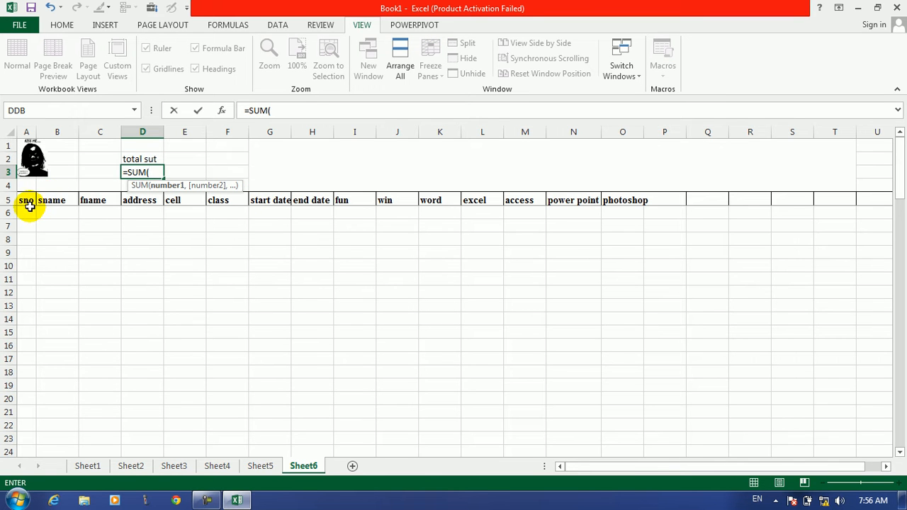
left_click(25, 131)
key("Return")
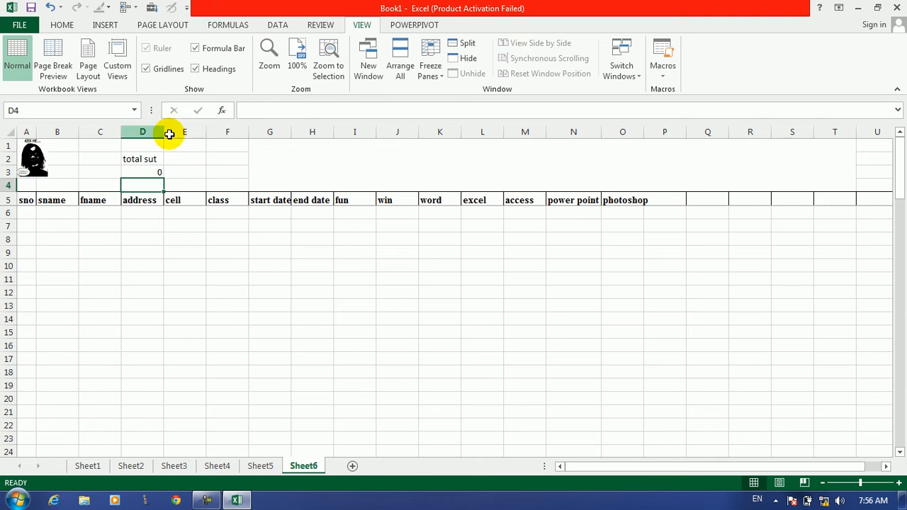
Enter the serial numbers 1 and 2 in cells A6 and A7 under the sno heading.
left_click(36, 212)
type("1")
key("Return")
type("2")
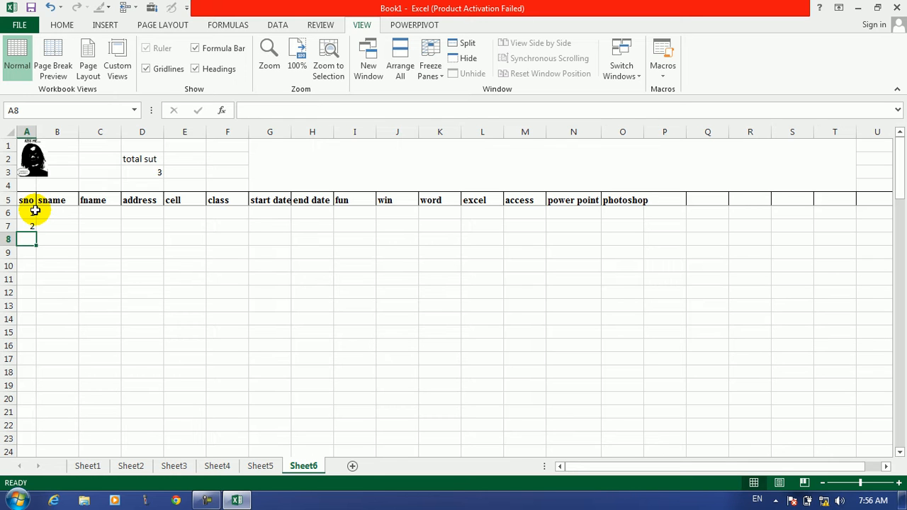
Enter the serial numbers 1 to 5 in cells A63 to A67 below the repeated heading row 62.
left_click_drag(897, 162, 879, 348)
left_click(30, 254)
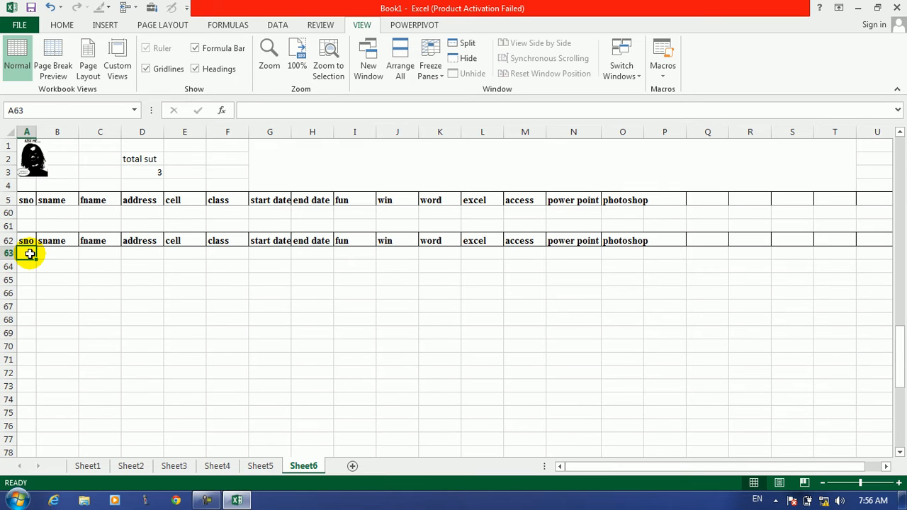
type("1")
key("Return")
type("2")
key("Return")
type("3")
key("Return")
type("4 5")
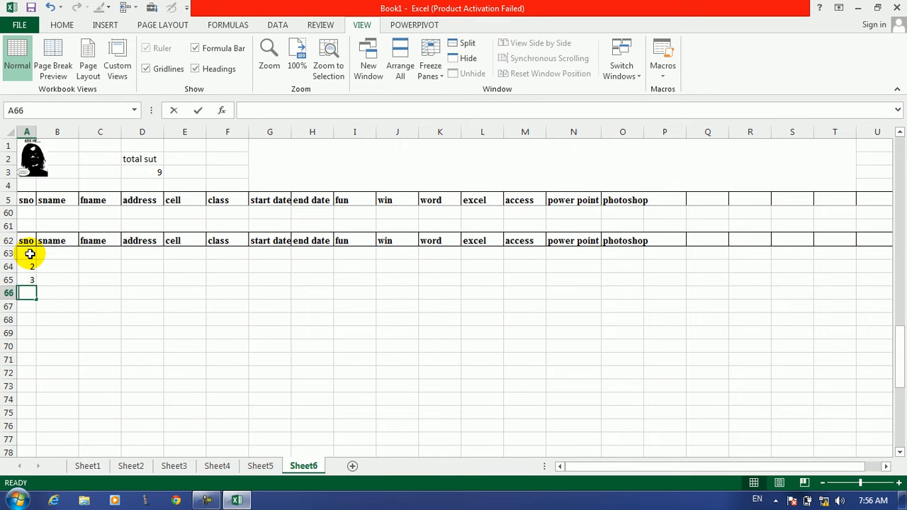
key("Return")
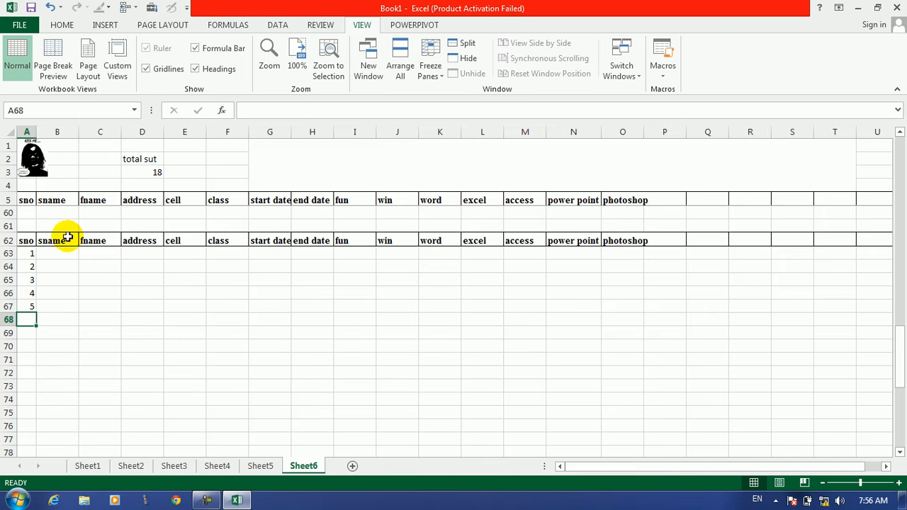
Change the formula in cell D3 from SUM to COUNT over the whole of column A.
left_click_drag(900, 333, 902, 147)
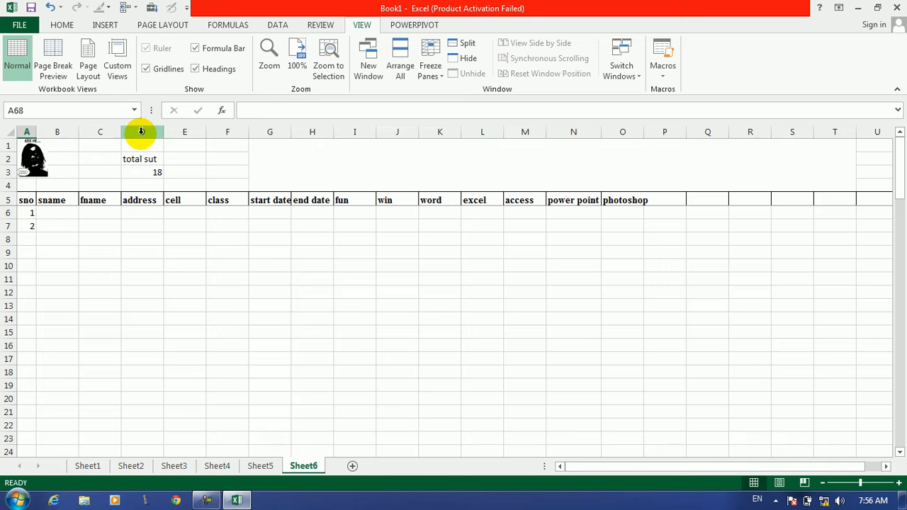
left_click(155, 171)
double_click(263, 111)
type("S")
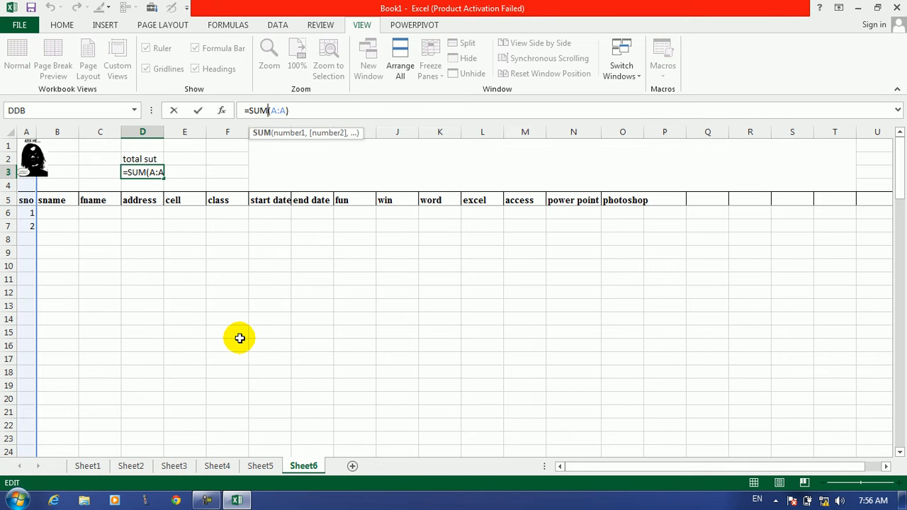
key("BackSpace")
type("s")
key("BackSpace")
type("cojnt")
key("BackSpace")
key("BackSpace")
key("BackSpace")
type("unt")
key("Return")
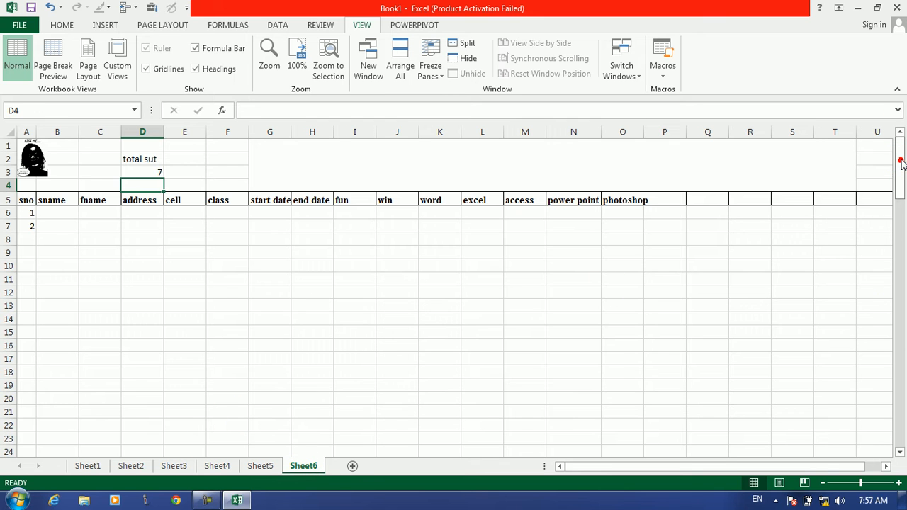
Copy the entire contents of Sheet6 and paste them into Sheet1 starting at cell A1.
left_click(10, 136)
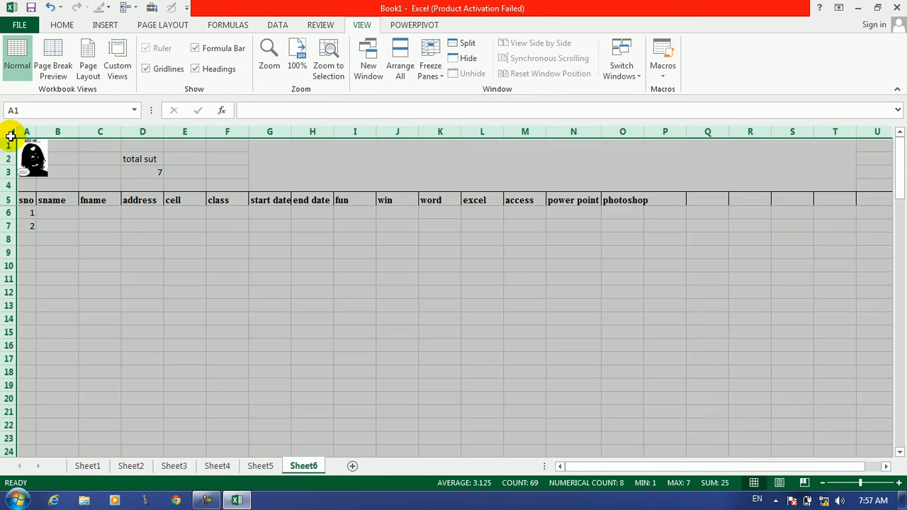
key("ctrl+c")
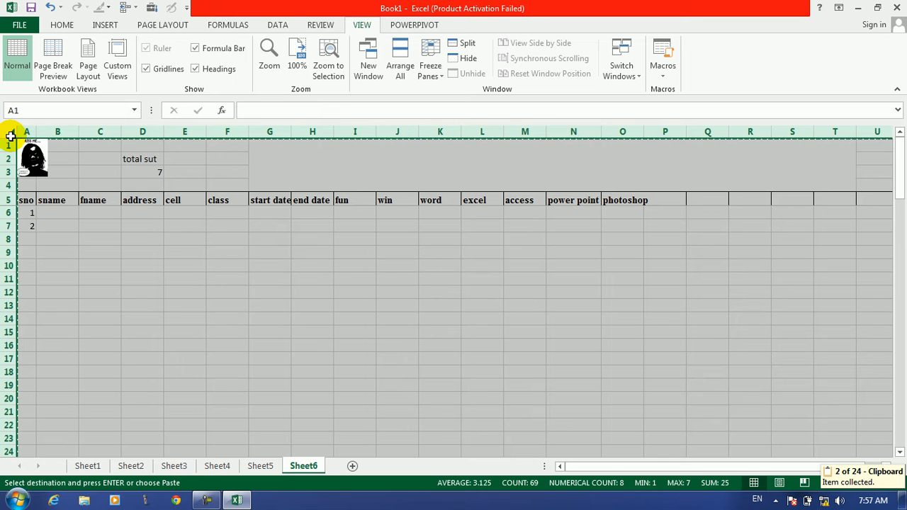
left_click(87, 466)
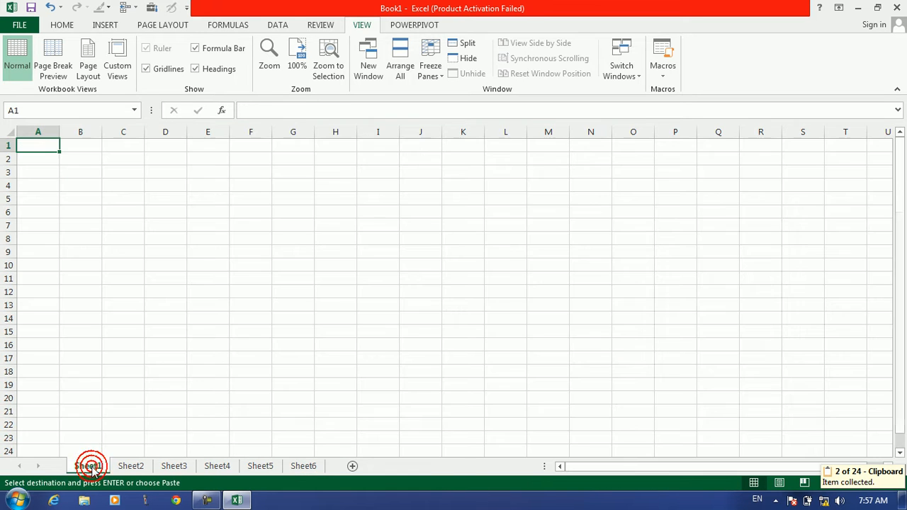
key("ctrl+v")
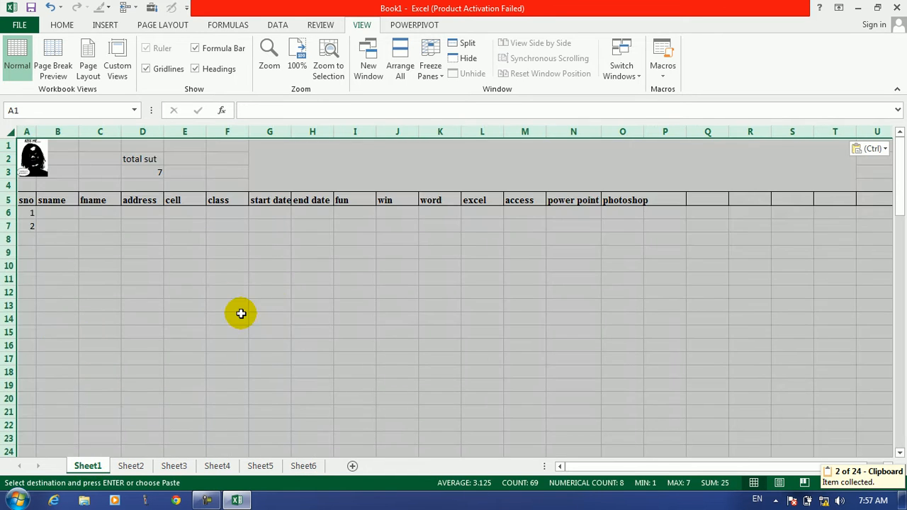
left_click(139, 287)
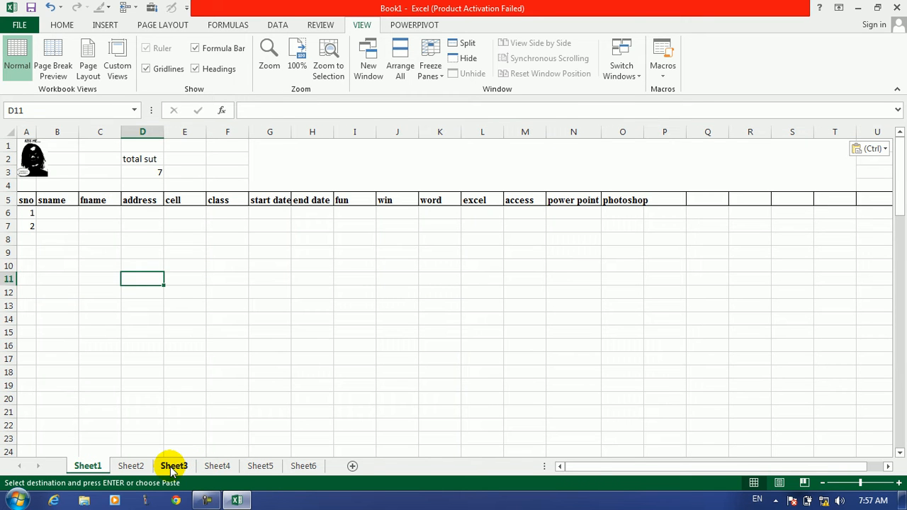
Delete Sheet6, Sheet5, Sheet4 and Sheet3 from the workbook.
right_click(309, 468)
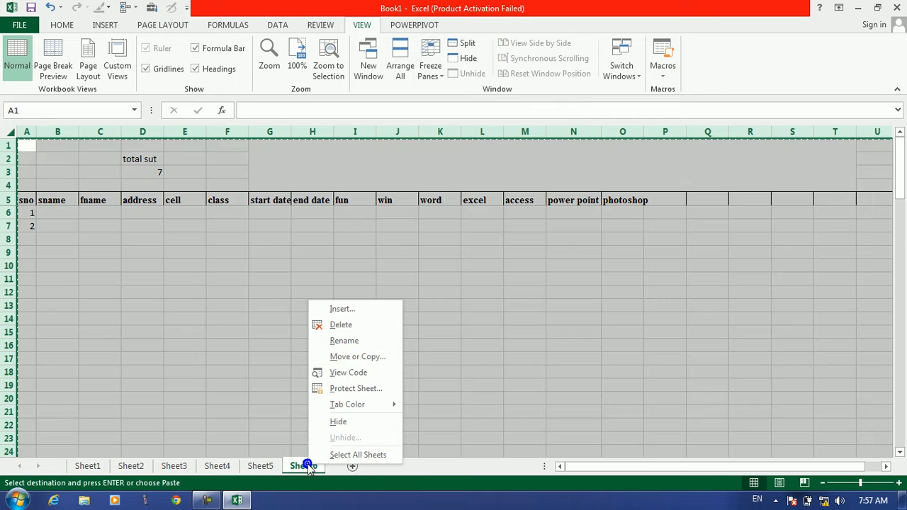
left_click(352, 328)
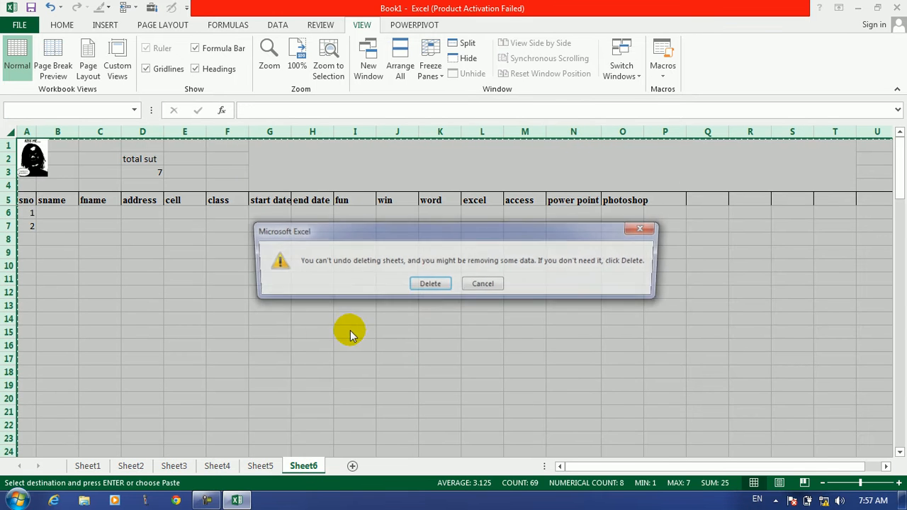
left_click(428, 284)
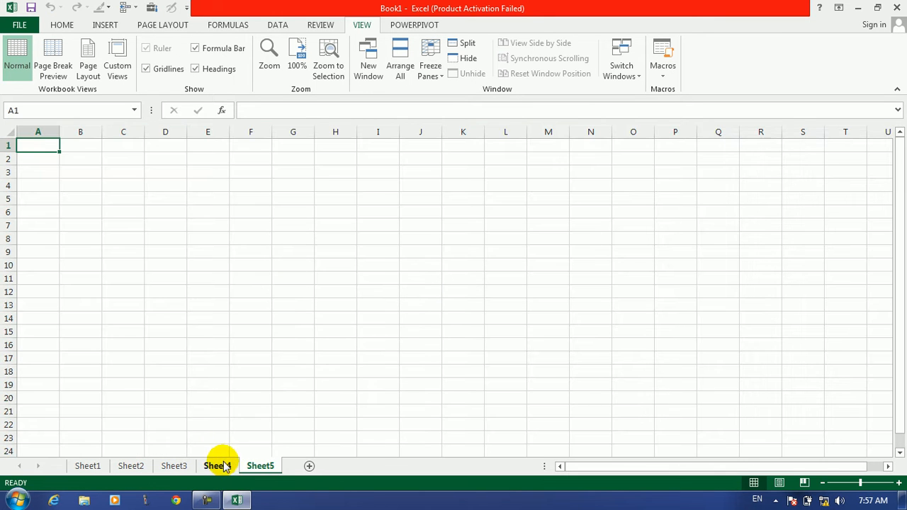
right_click(260, 468)
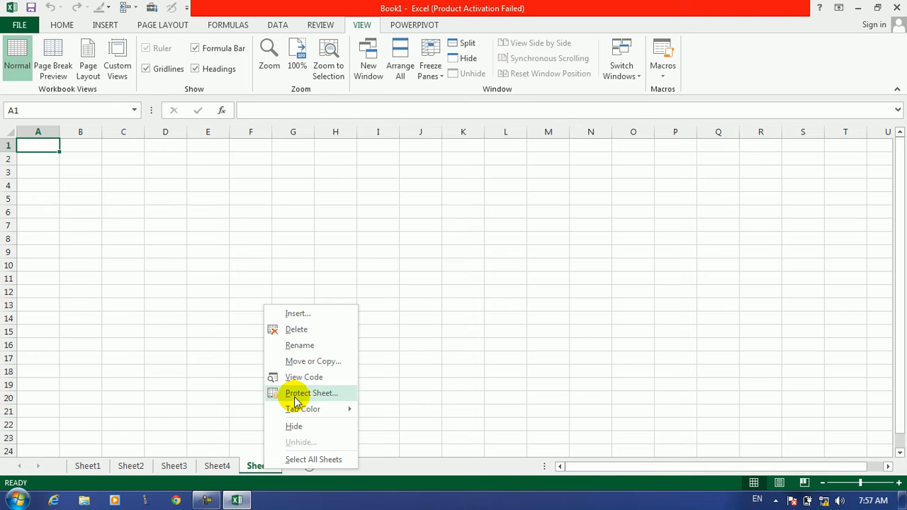
left_click(304, 331)
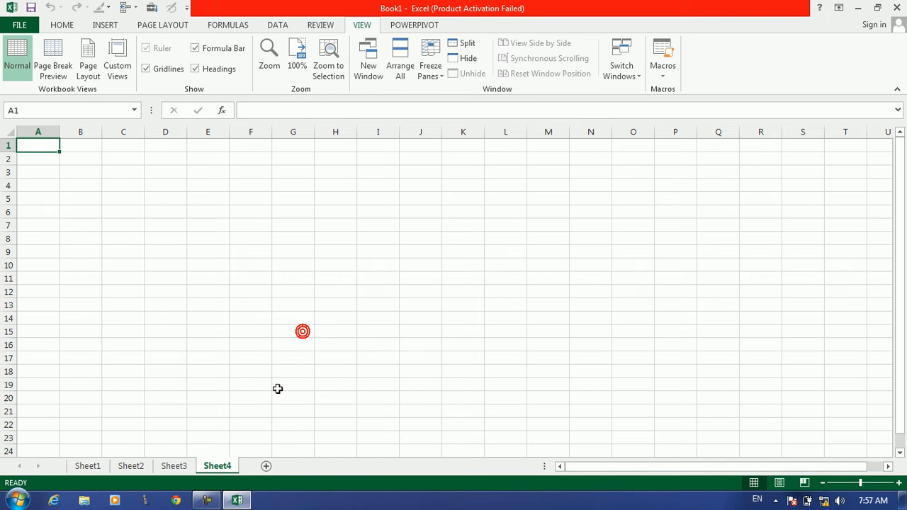
right_click(222, 473)
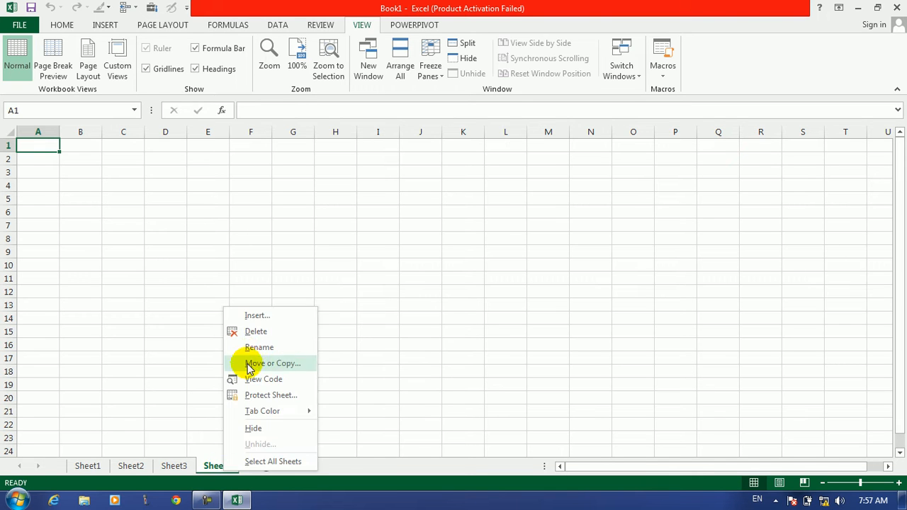
left_click(257, 332)
right_click(172, 465)
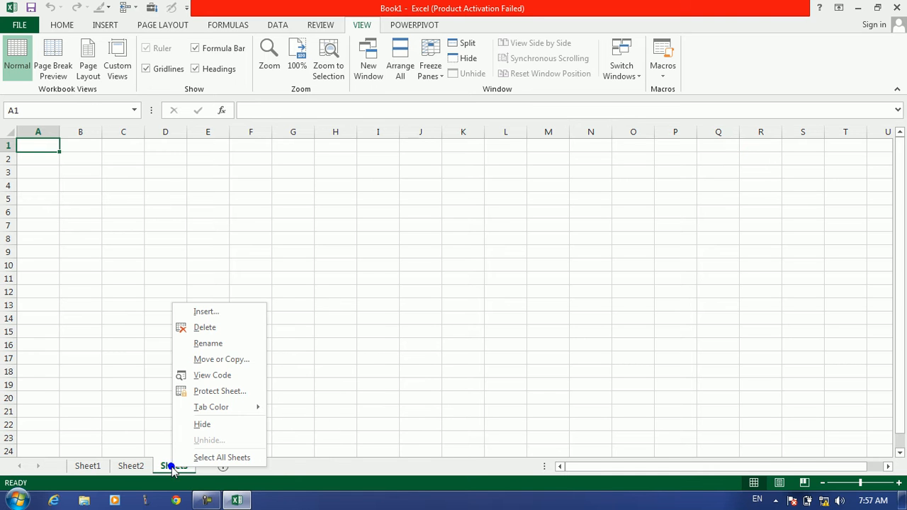
left_click(213, 329)
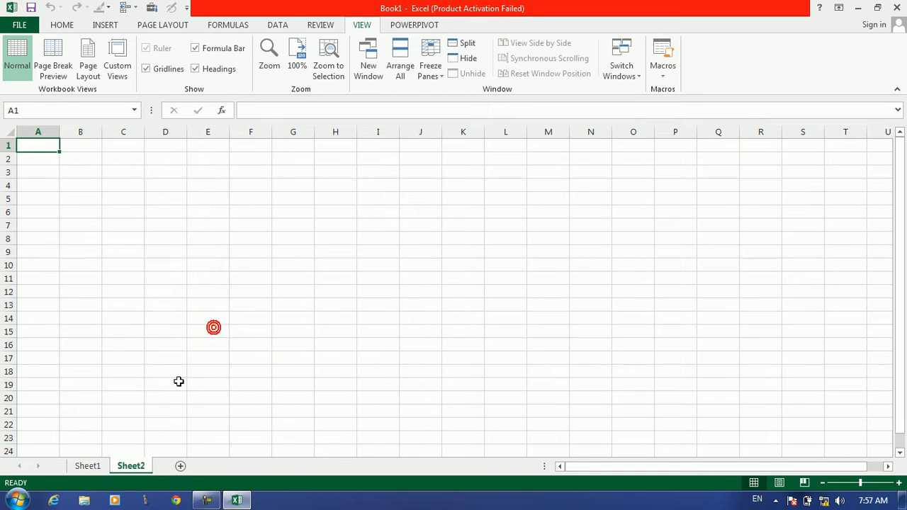
Create a copy of Sheet1 within Book1, placed before Sheet2.
left_click(88, 467)
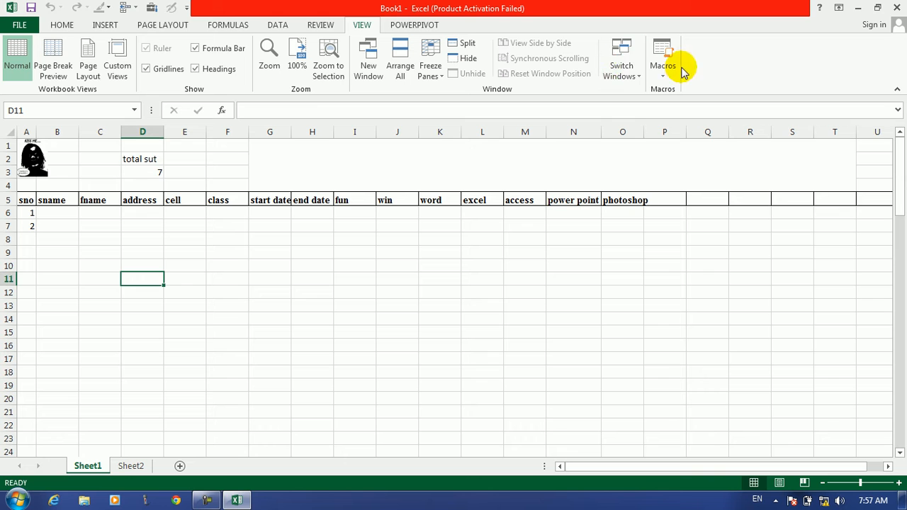
left_click(64, 29)
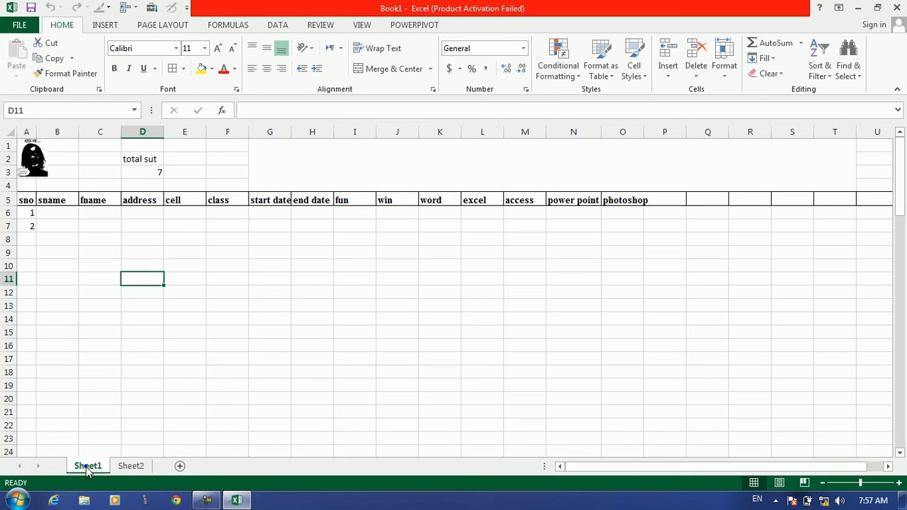
right_click(88, 470)
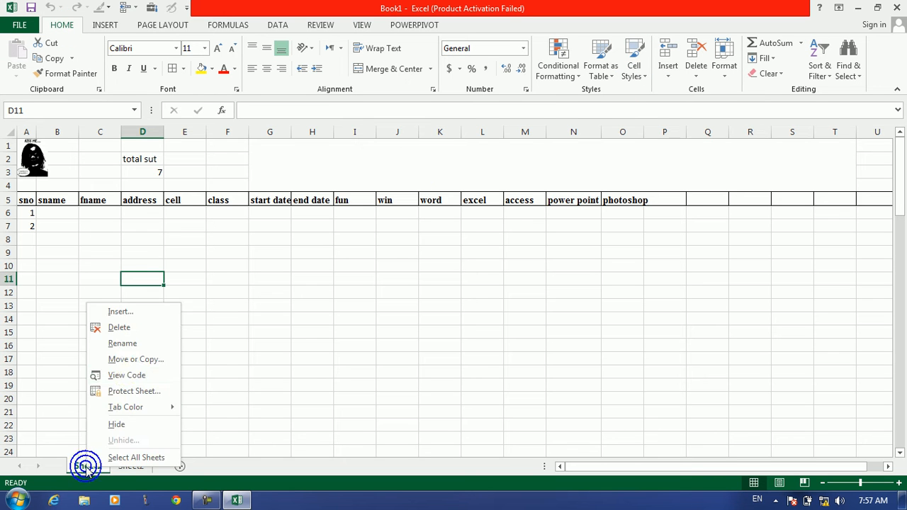
left_click(136, 360)
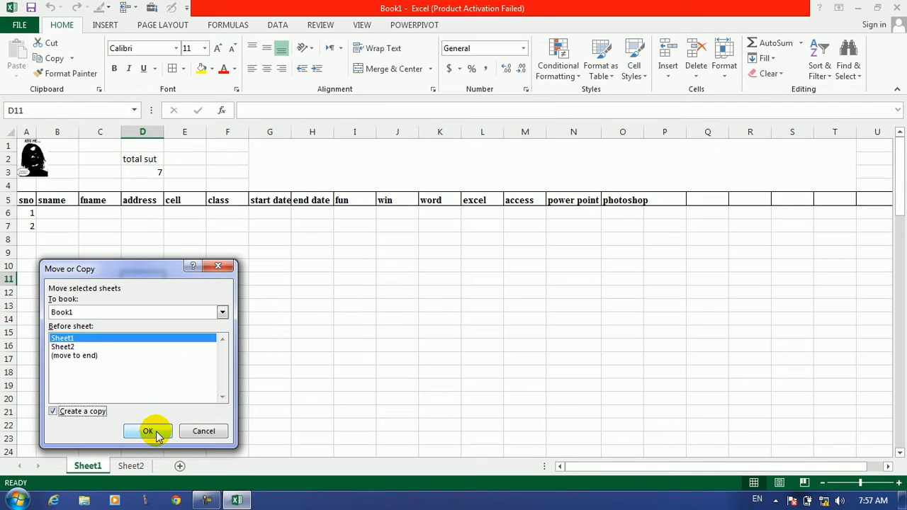
left_click(71, 347)
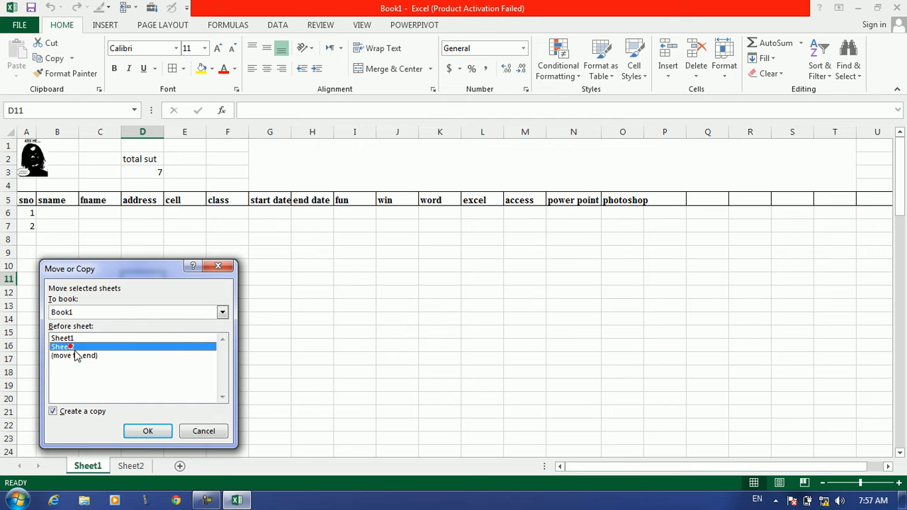
left_click(146, 429)
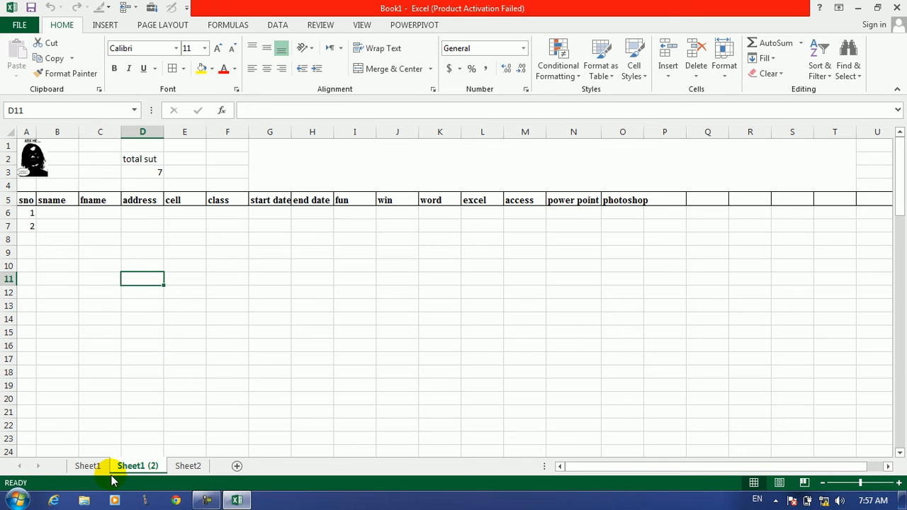
Delete the duplicated sheet "Sheet1 (2)" from the workbook.
right_click(152, 469)
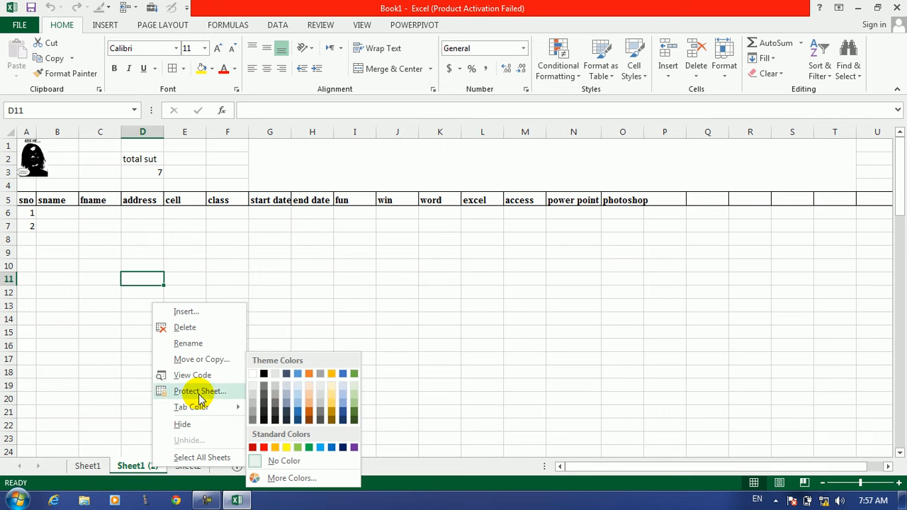
left_click(185, 327)
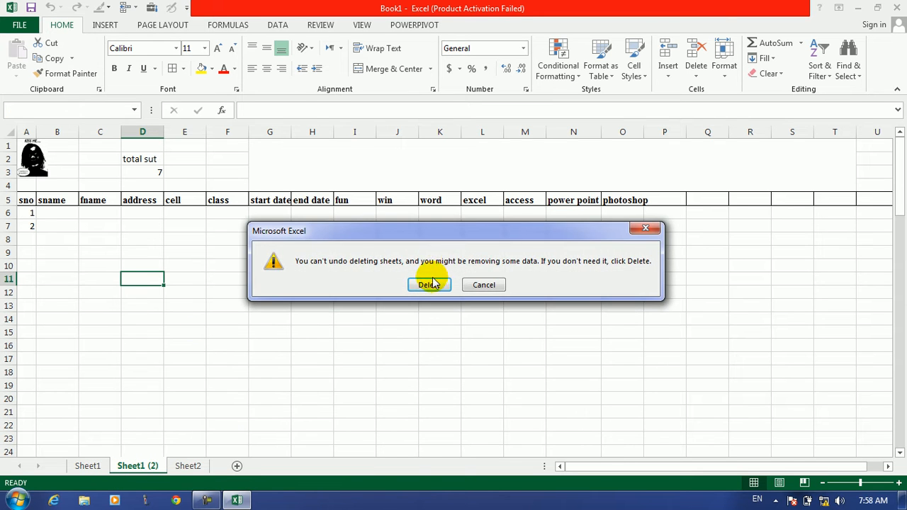
left_click(430, 282)
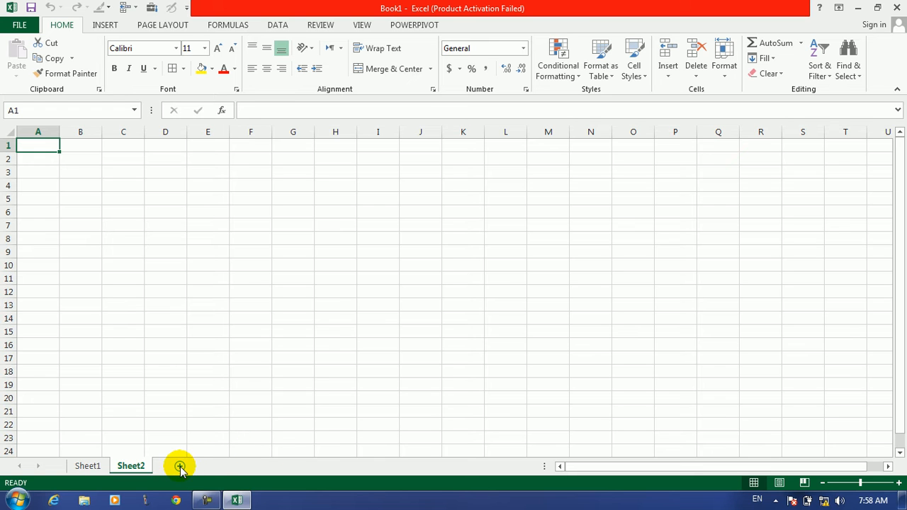
Add three new blank sheets after Sheet2.
left_click(180, 468)
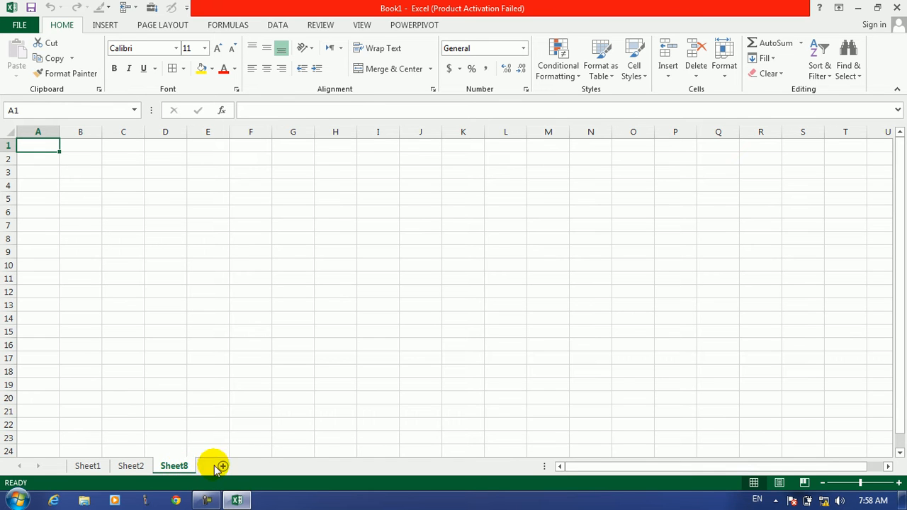
left_click(264, 466)
left_click(290, 466)
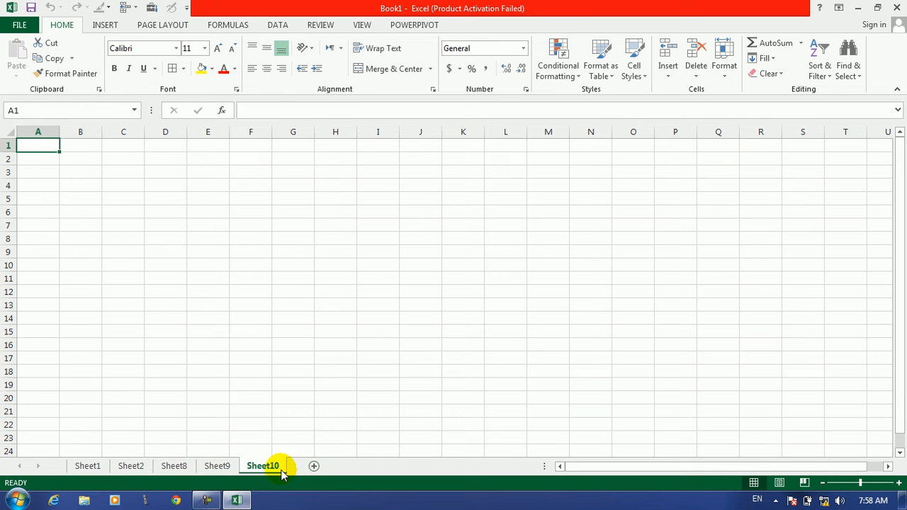
Copy the entire contents of Sheet1 and paste them into Sheet2, Sheet8 and Sheet9.
left_click(93, 468)
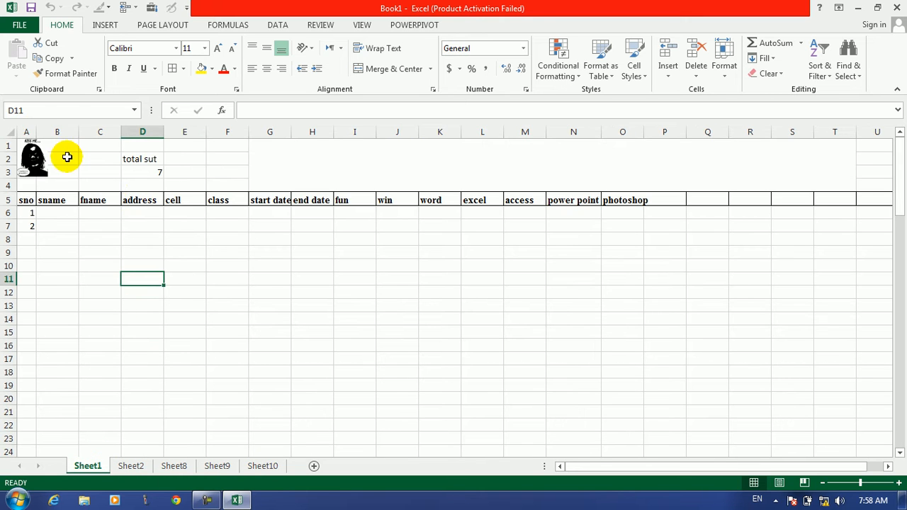
left_click(12, 133)
key("ctrl+c")
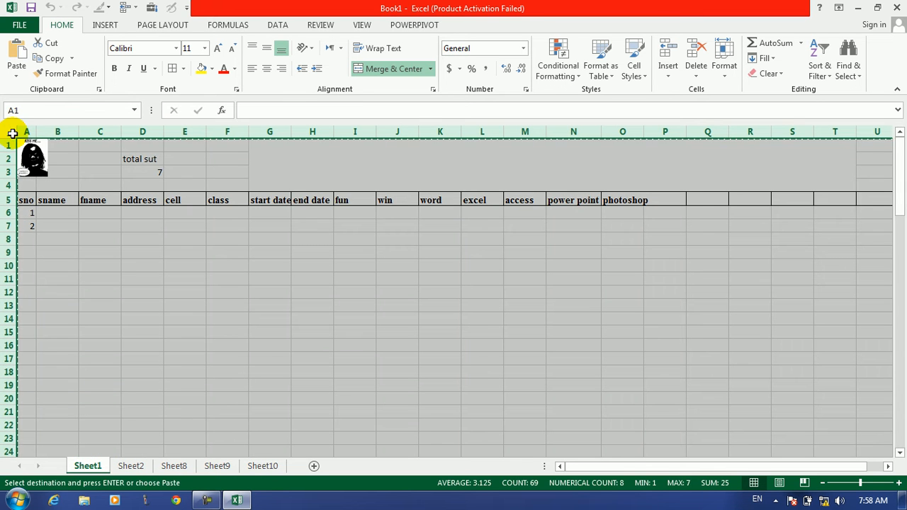
left_click(126, 465)
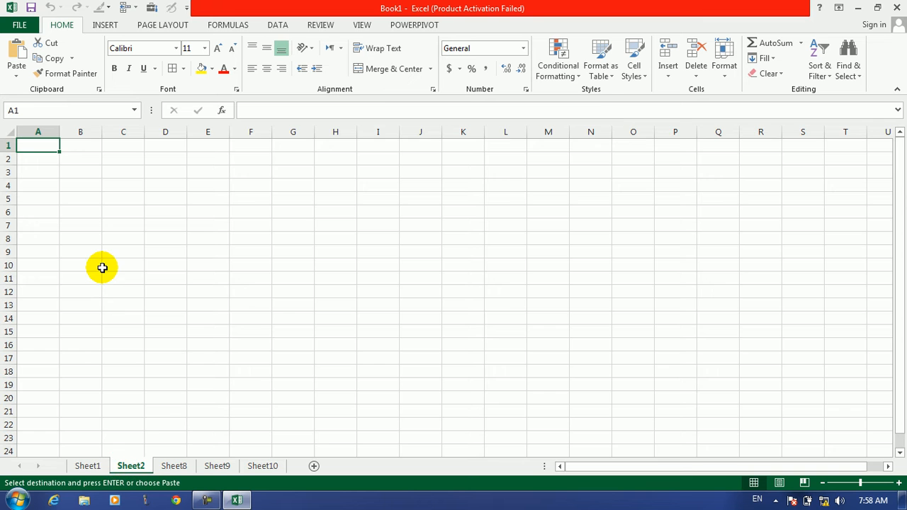
key("ctrl+v")
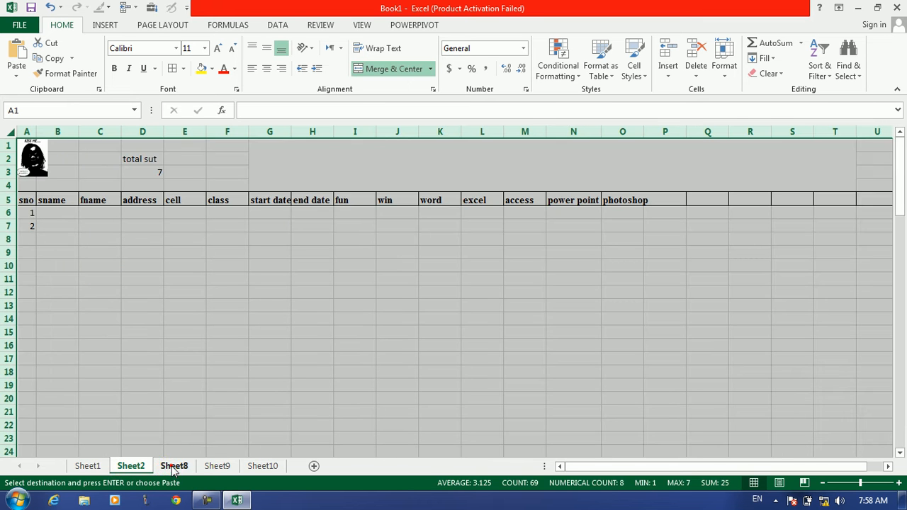
left_click(174, 467)
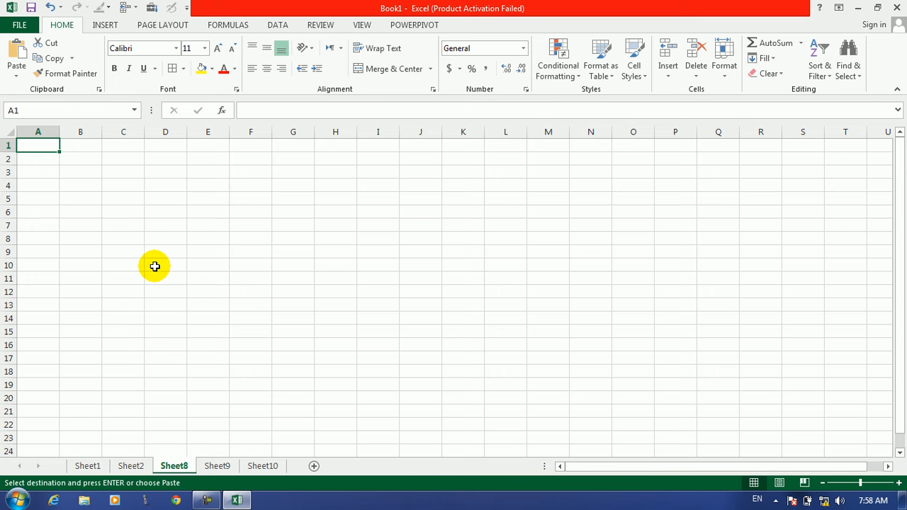
key("ctrl+v")
left_click(217, 467)
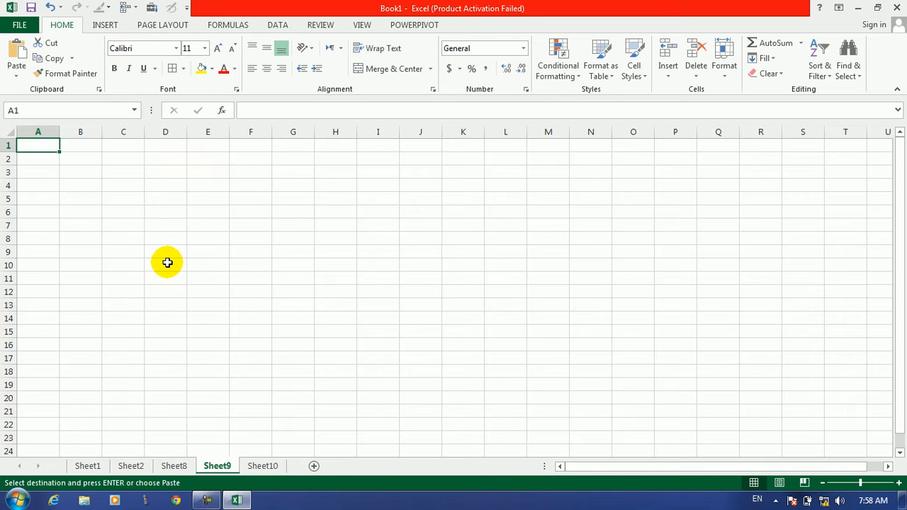
key("ctrl+v")
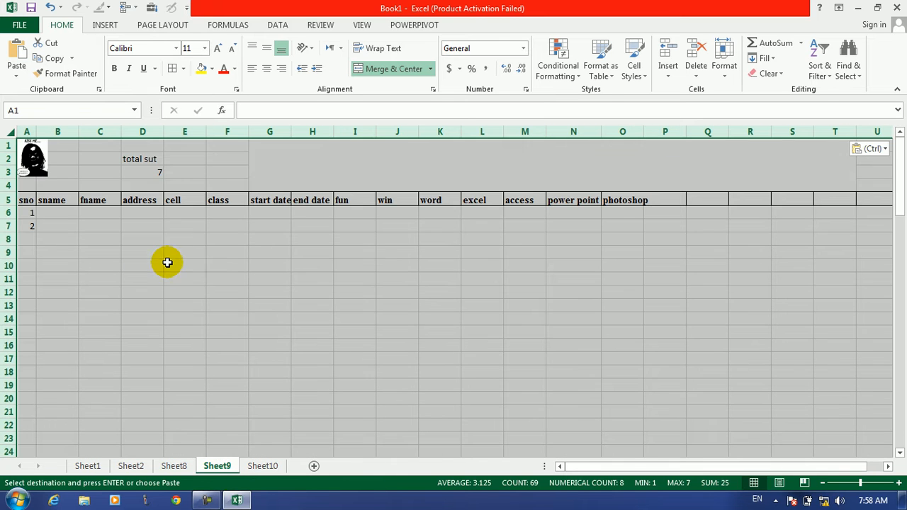
left_click(226, 272)
mouse_move(899, 183)
left_mouse_down()
mouse_move(899, 344)
mouse_move(905, 173)
left_mouse_up()
left_click_drag(898, 138, 894, 99)
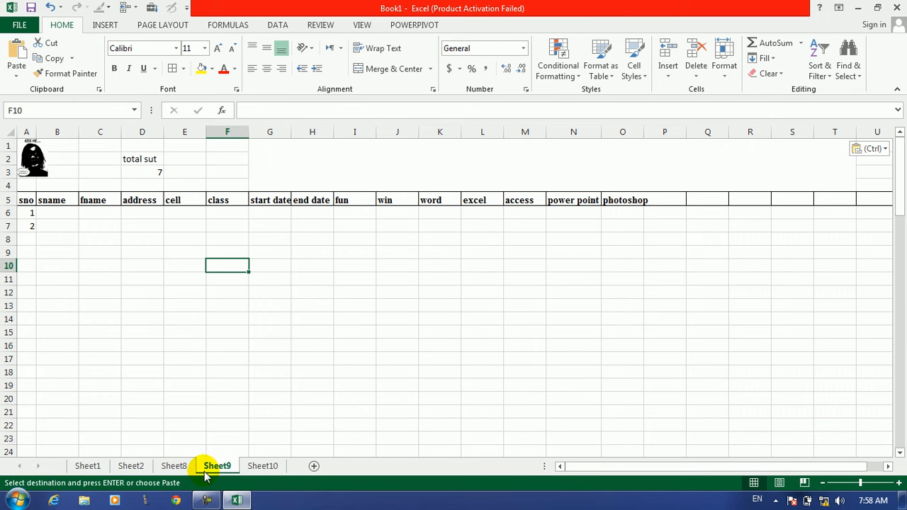
Cancel the pending copy on Sheet1 and run down and back up its rows to check whether the headings stay in view.
left_click(102, 471)
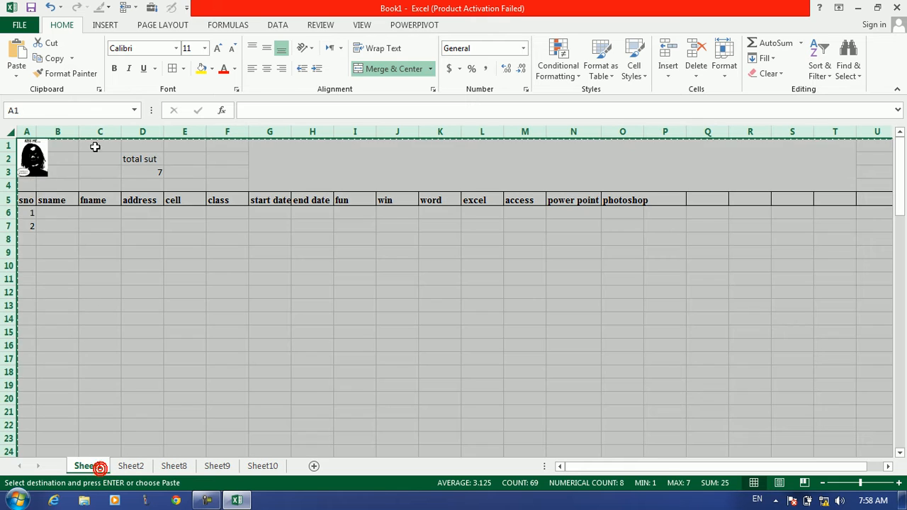
key("Escape")
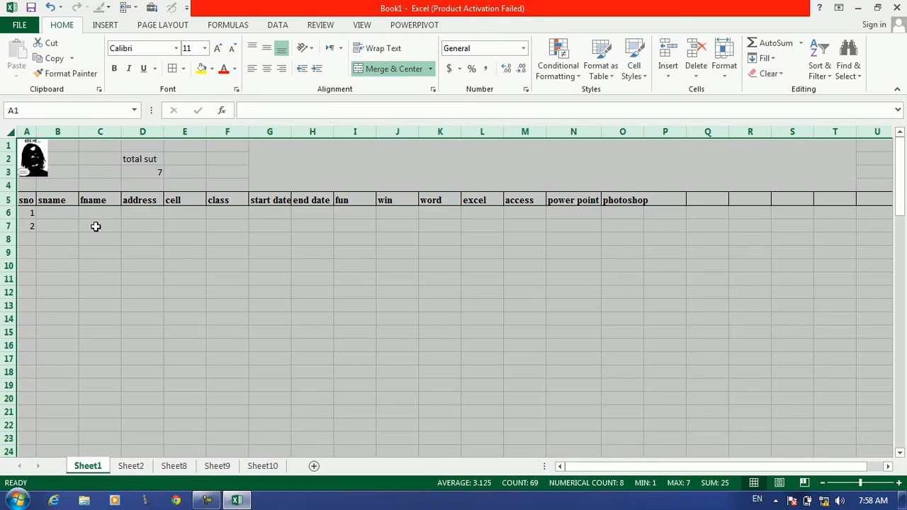
left_click(99, 223)
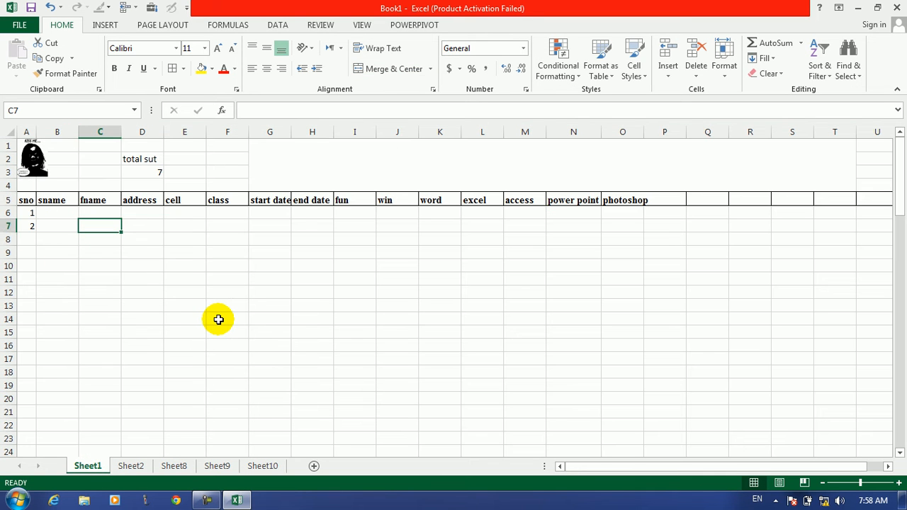
key("Down")
key("Down")
key("Down")
key("Down")
key("Down")
key("Down")
key("Down")
key("Down")
key("Down")
key("Down")
key("Down")
key("Down")
key("Down")
key("Down")
key("Down")
key("Down")
key("Down")
key("Down")
key("Down")
key("Down")
key("Up")
key("Up")
key("Up")
key("Up")
key("Up")
key("Up")
key("Up")
key("Up")
key("Up")
key("Up")
key("Up")
key("Up")
key("Up")
key("Up")
key("Up")
key("Up")
key("Up")
key("Up")
key("Up")
key("Up")
key("Up")
key("Up")
key("Up")
key("Up")
key("Up")
key("Up")
key("Up")
key("Up")
key("Up")
key("Up")
key("Up")
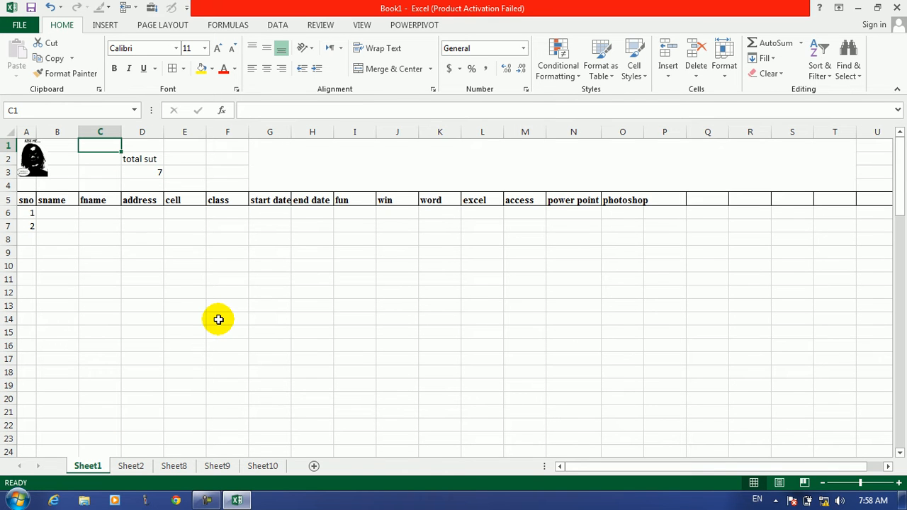
Freeze the panes above row 6 on Sheet1 to lock the header and column headings.
left_click(9, 212)
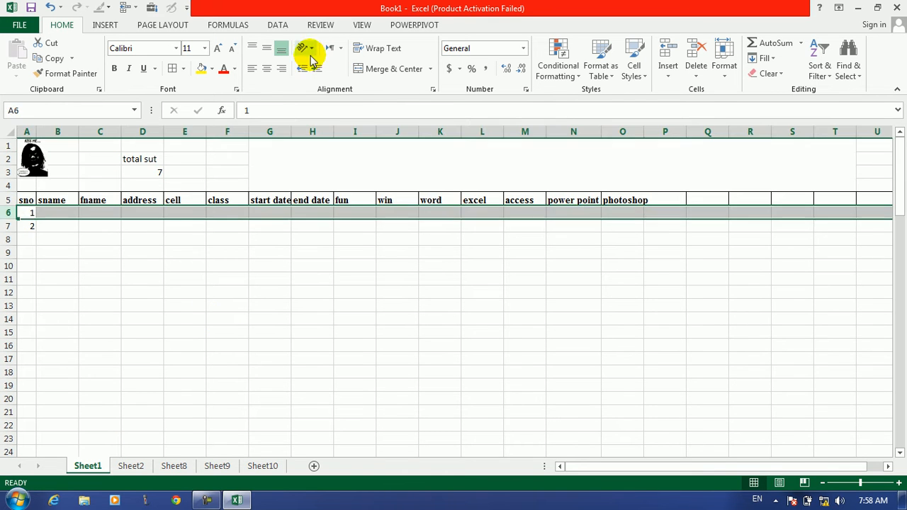
left_click(362, 25)
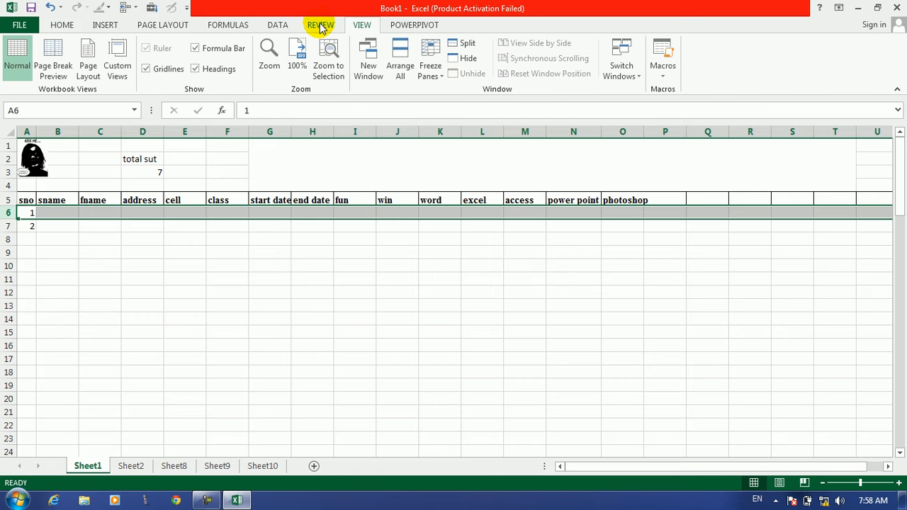
left_click(435, 74)
left_click(439, 105)
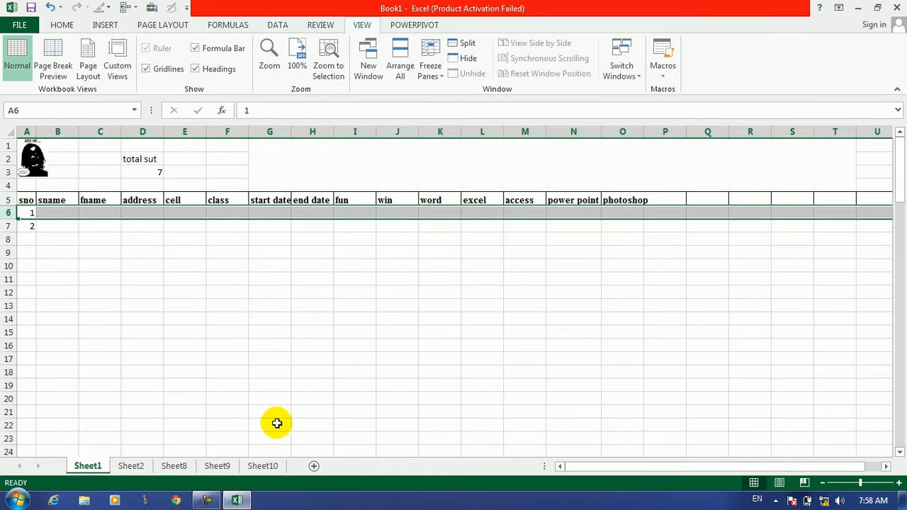
Freeze the panes above row 6 on Sheet2.
left_click(131, 466)
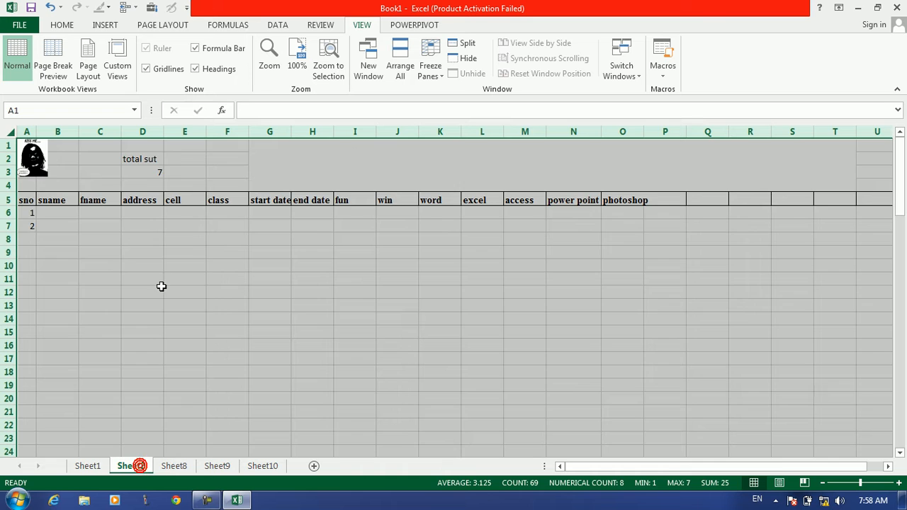
left_click(33, 225)
left_click(8, 212)
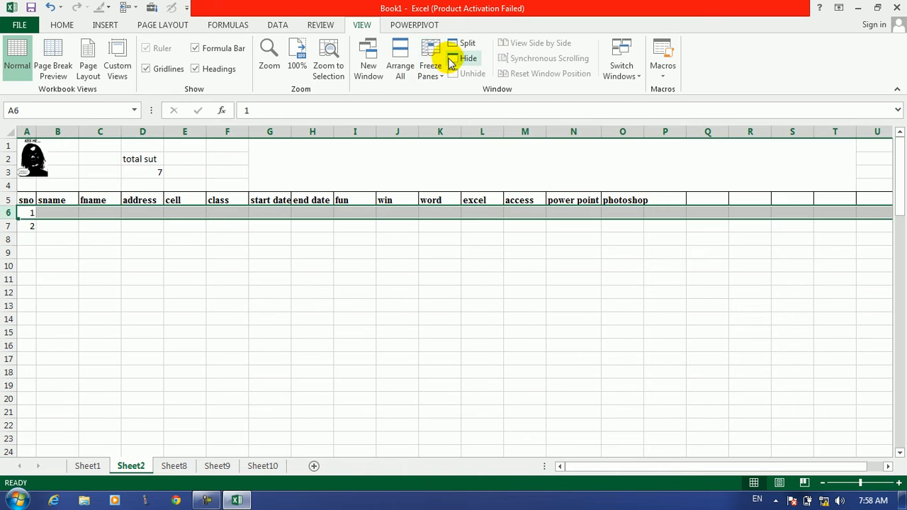
left_click(431, 71)
left_click(445, 97)
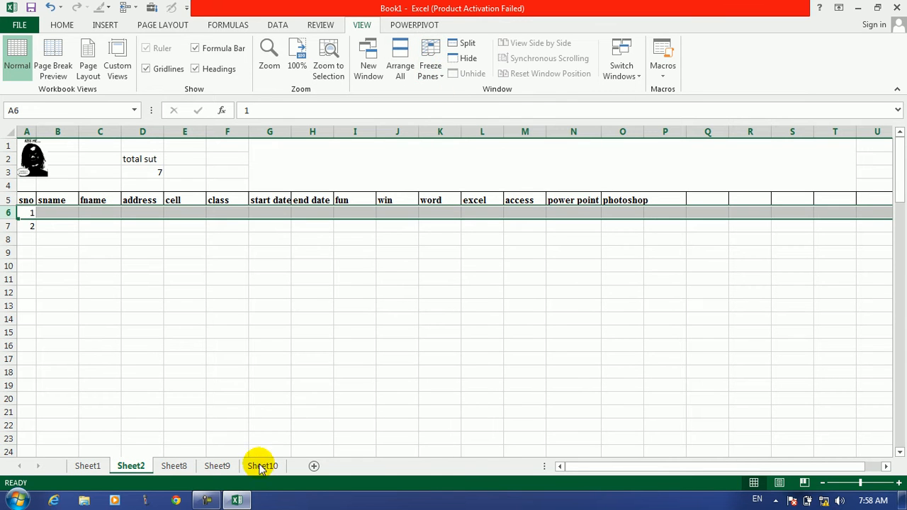
Freeze the panes above row 6 on Sheet8.
left_click(174, 466)
left_click(61, 248)
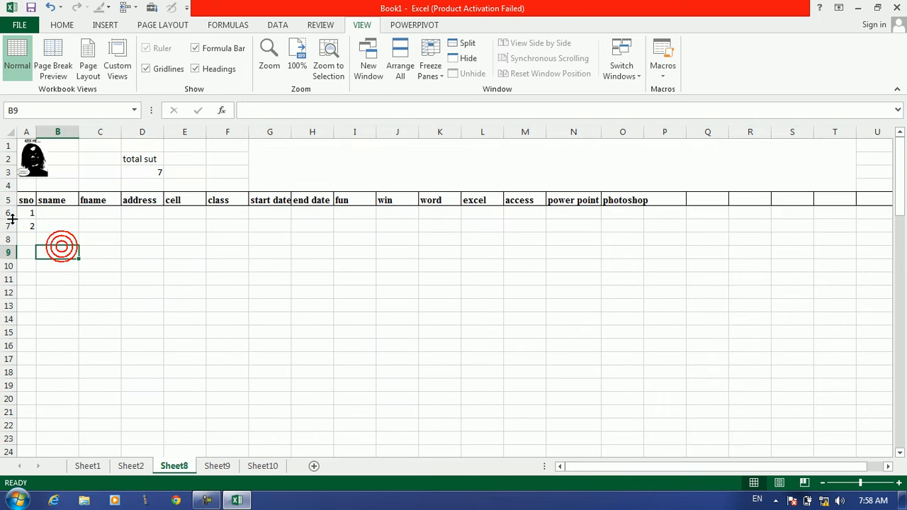
left_click(14, 214)
left_click(431, 71)
left_click(447, 99)
Freeze the panes above row 6 on Sheet9.
left_click(218, 467)
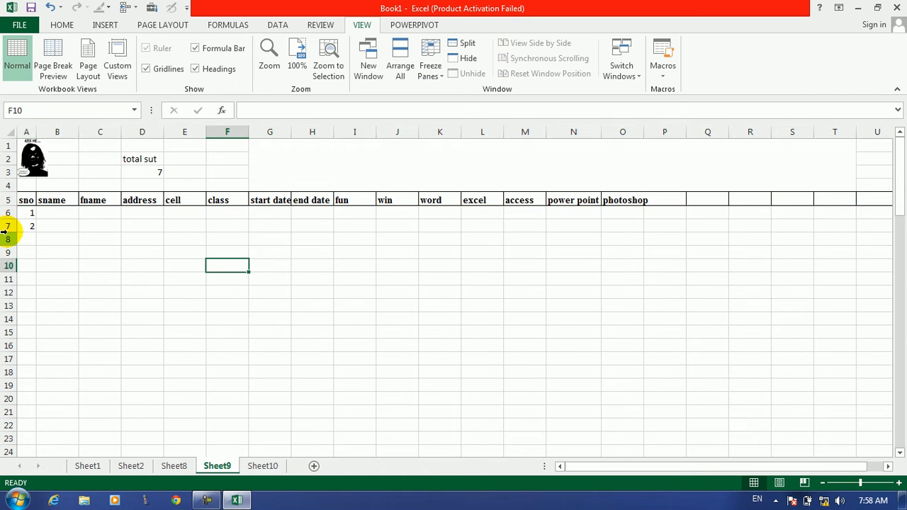
left_click(9, 213)
left_click(431, 71)
left_click(448, 103)
Check the frozen headings on Sheet1 and review the layouts of Sheet2, Sheet8, Sheet9 and Sheet10.
left_click(259, 468)
left_click(185, 299)
left_click(88, 466)
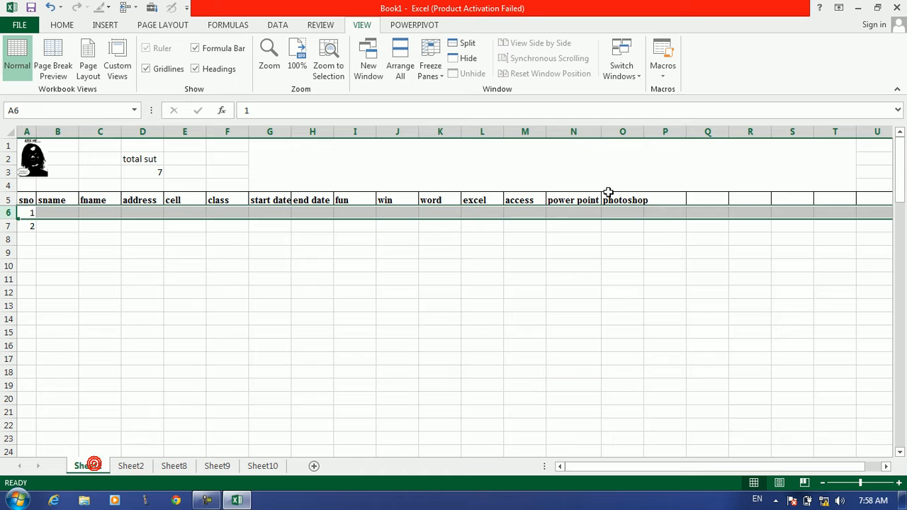
left_click(684, 259)
left_click_drag(900, 173, 903, 70)
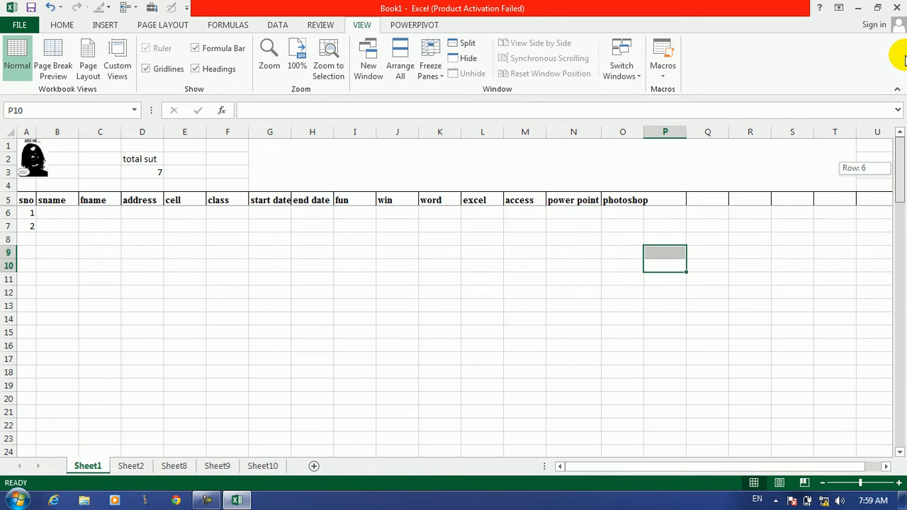
left_click(127, 467)
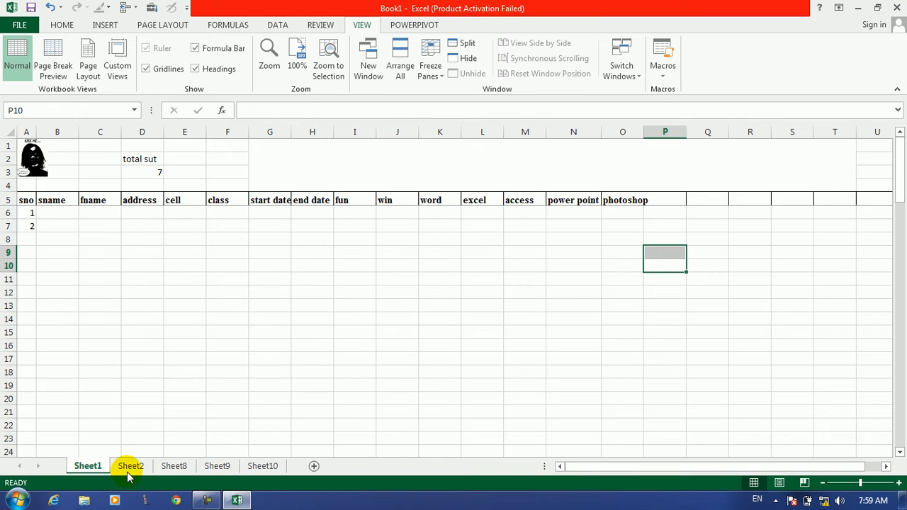
left_click(178, 468)
left_click(211, 467)
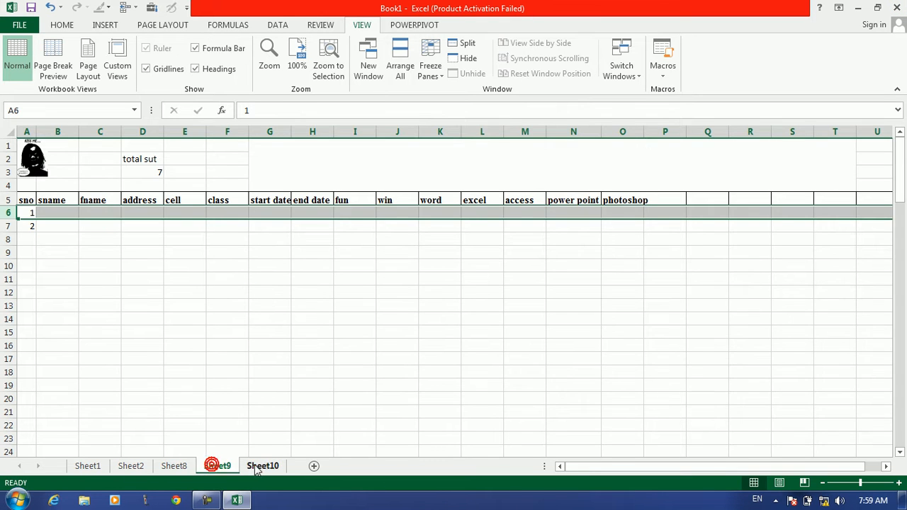
left_click(255, 467)
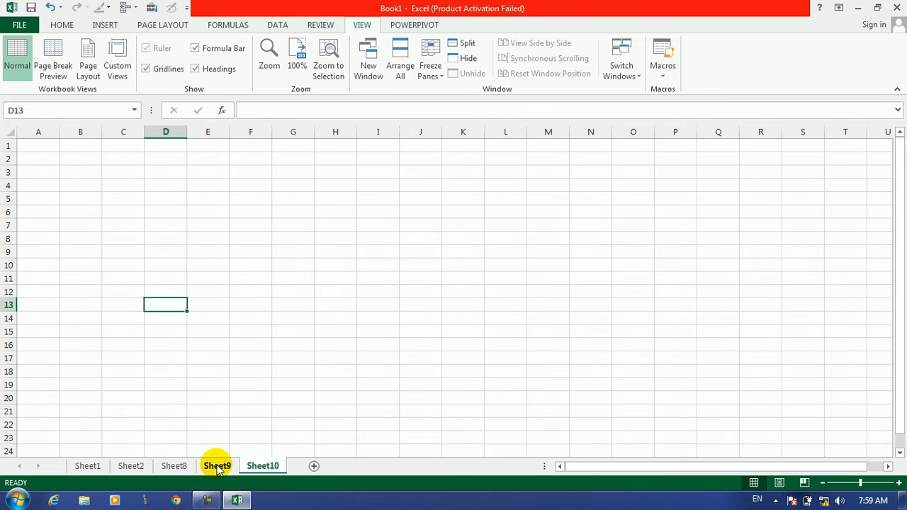
left_click(88, 466)
left_click(130, 466)
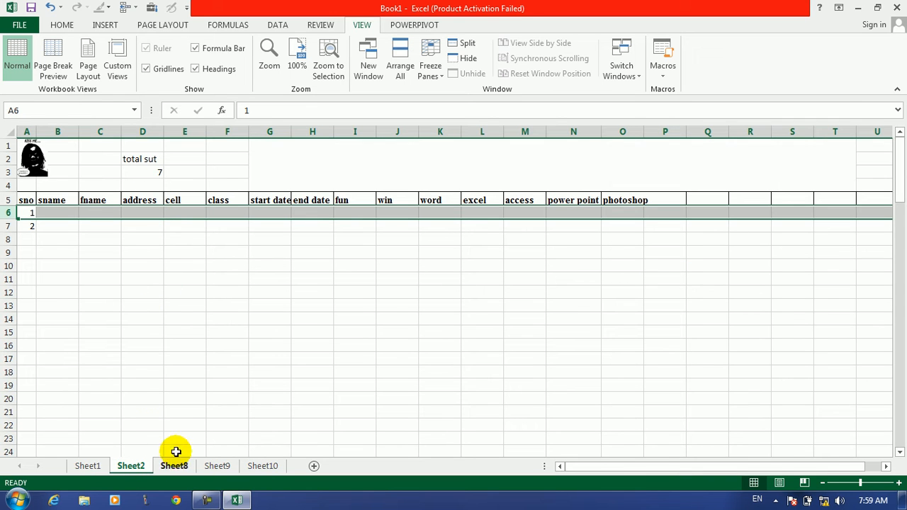
left_click(184, 470)
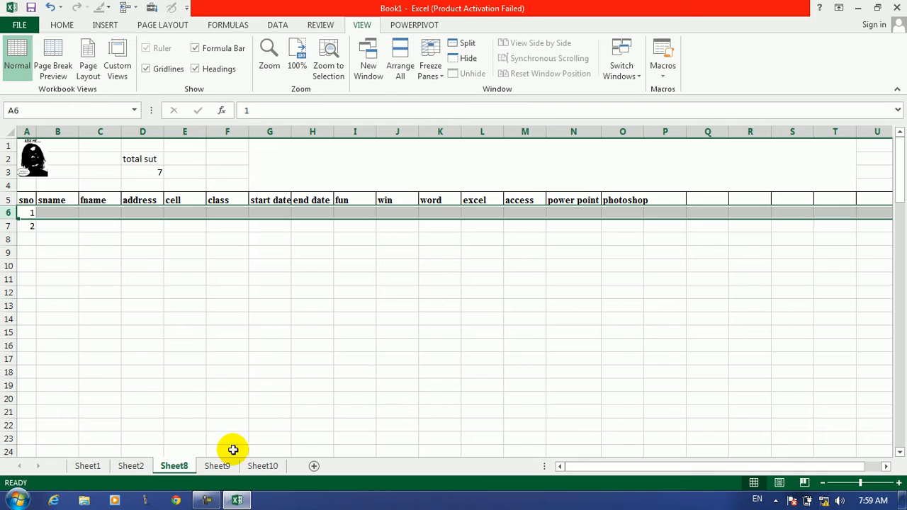
left_click(217, 466)
left_click(261, 466)
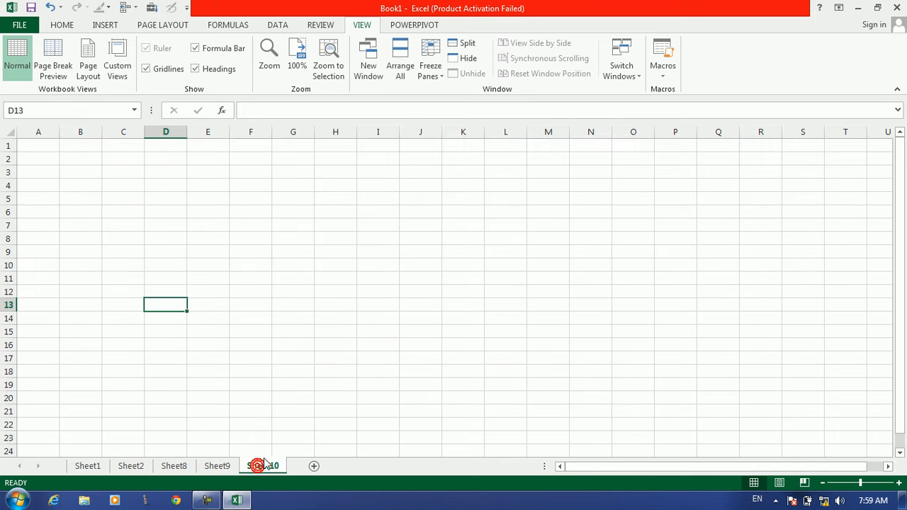
left_click(215, 467)
Name the student count cell D3 "sheet1" on Sheet1 and "sheet2" on Sheet2.
left_click(86, 465)
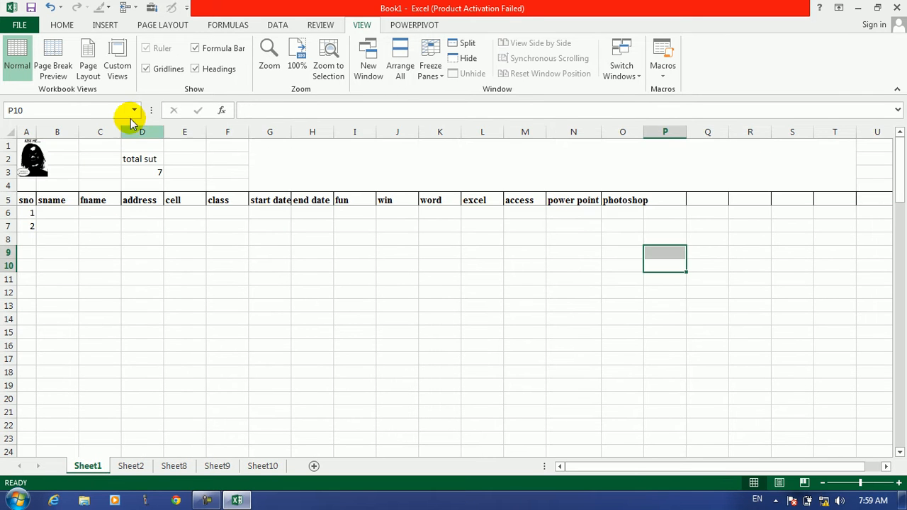
left_click(150, 172)
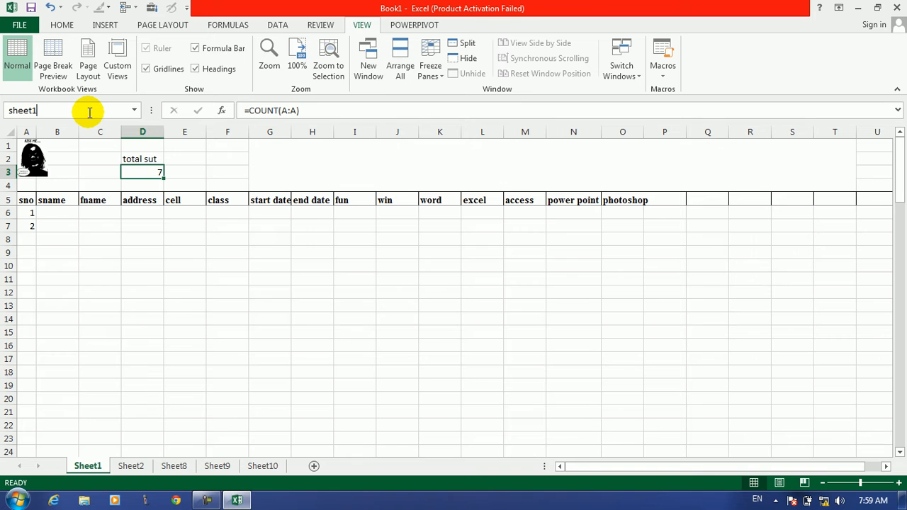
left_click(125, 466)
left_click(138, 174)
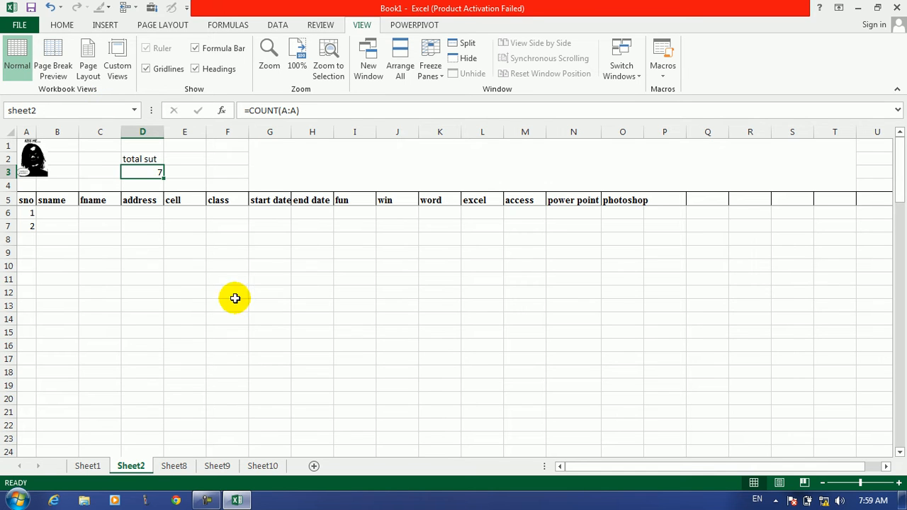
Name the student count cell D3 "sheet3" on Sheet8 and "sheet4" on Sheet9.
left_click(176, 466)
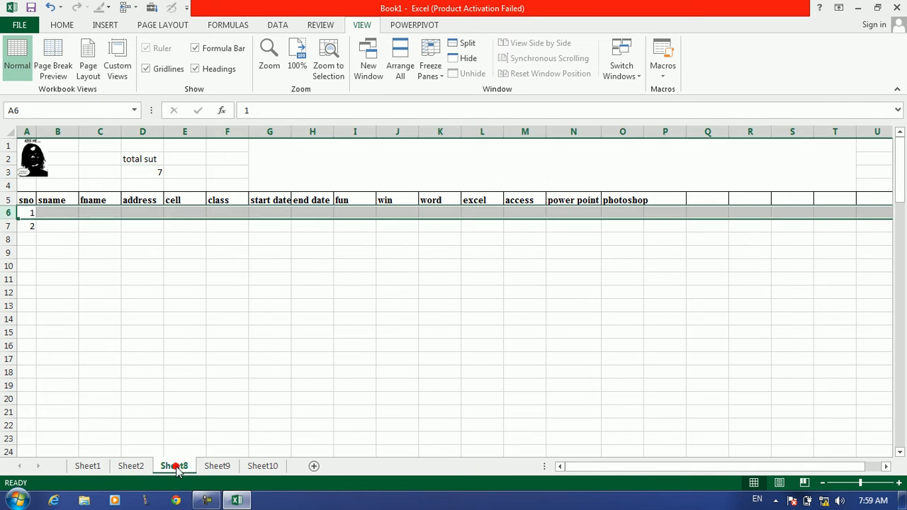
left_click(153, 174)
left_click(93, 114)
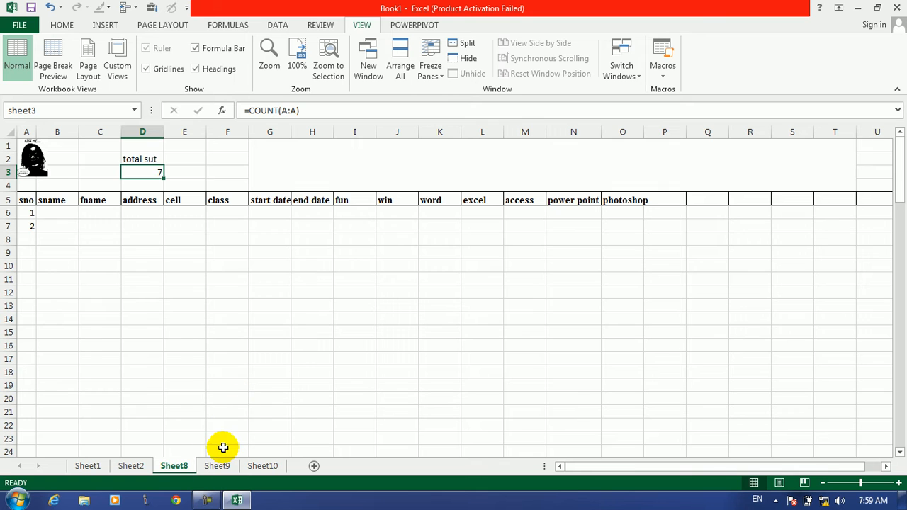
left_click(225, 469)
left_click(152, 174)
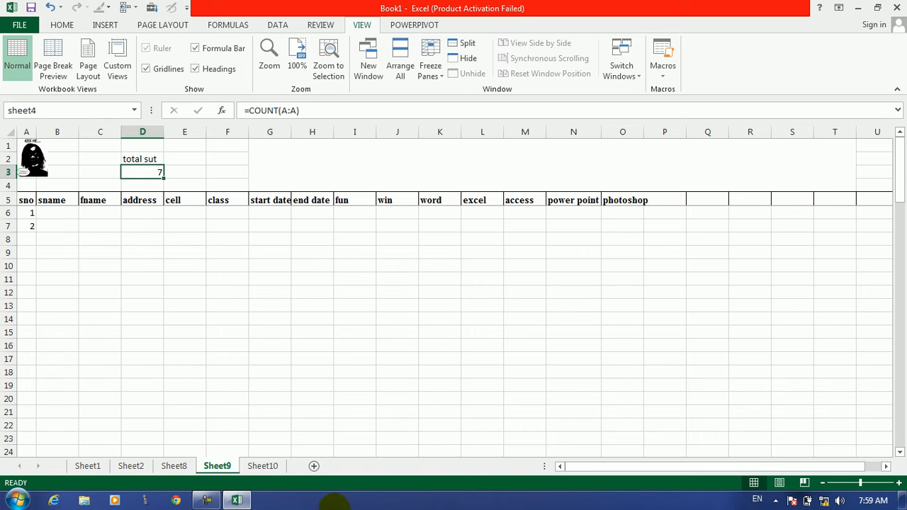
On Sheet10, merge and center the range J3:Q5 and, separately, the range J6:Q9 below it.
left_click(263, 469)
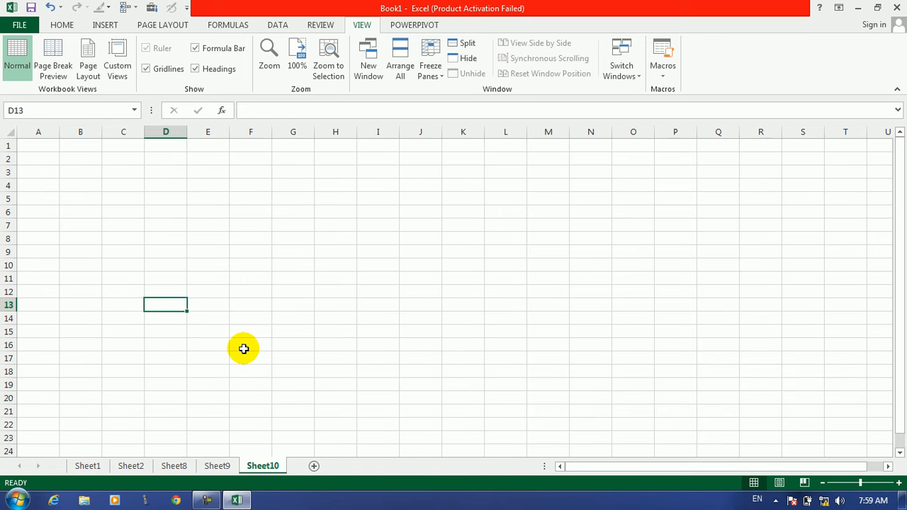
left_click(352, 263)
left_click(323, 345)
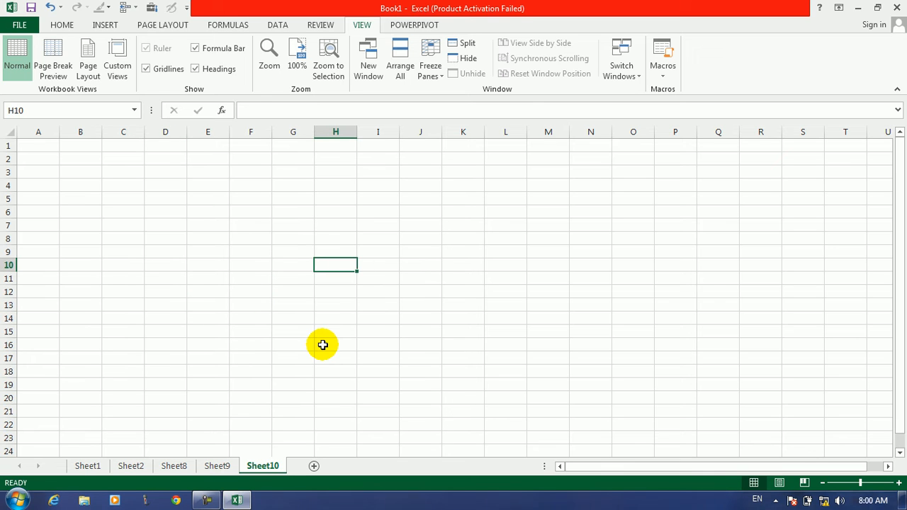
left_click_drag(401, 191, 704, 268)
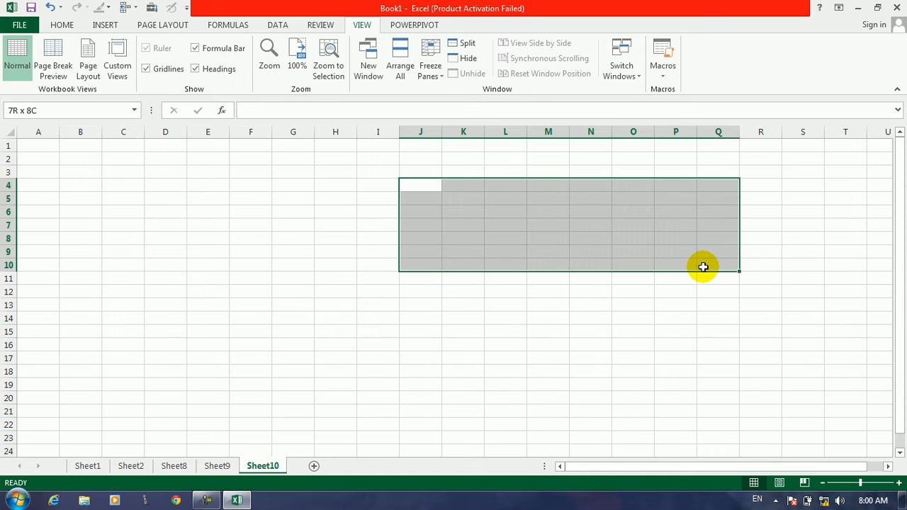
left_click_drag(416, 170, 725, 192)
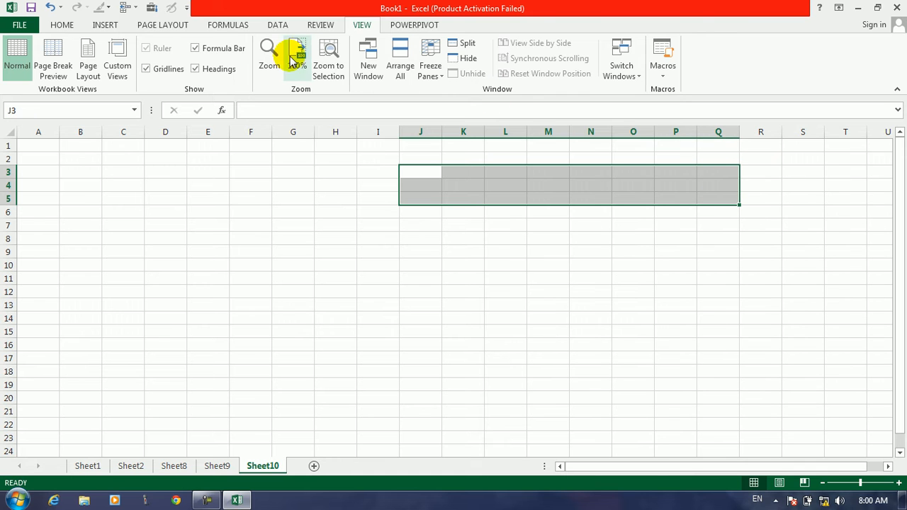
left_click(80, 26)
left_click(376, 69)
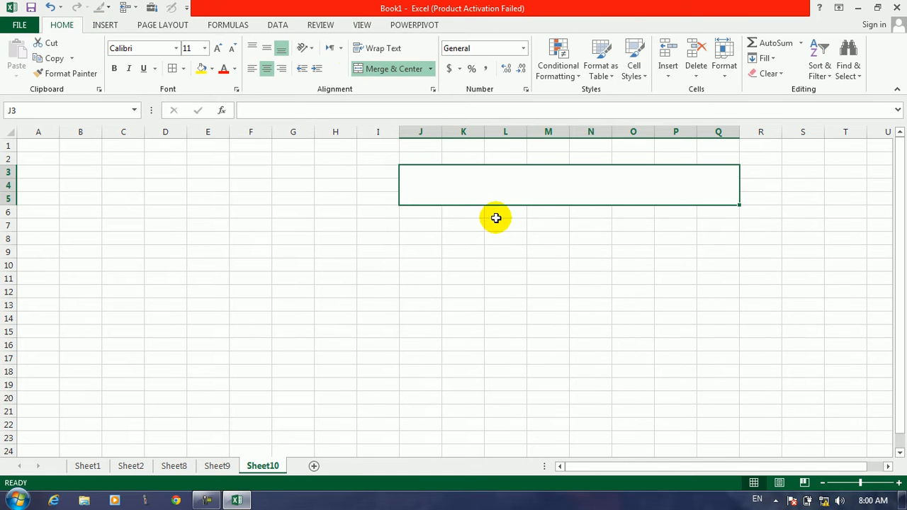
left_click_drag(427, 213, 723, 252)
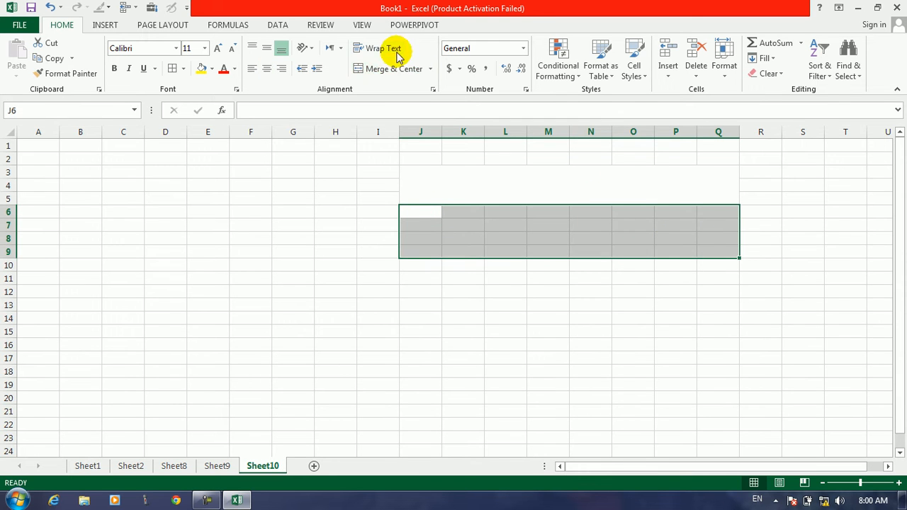
left_click(392, 70)
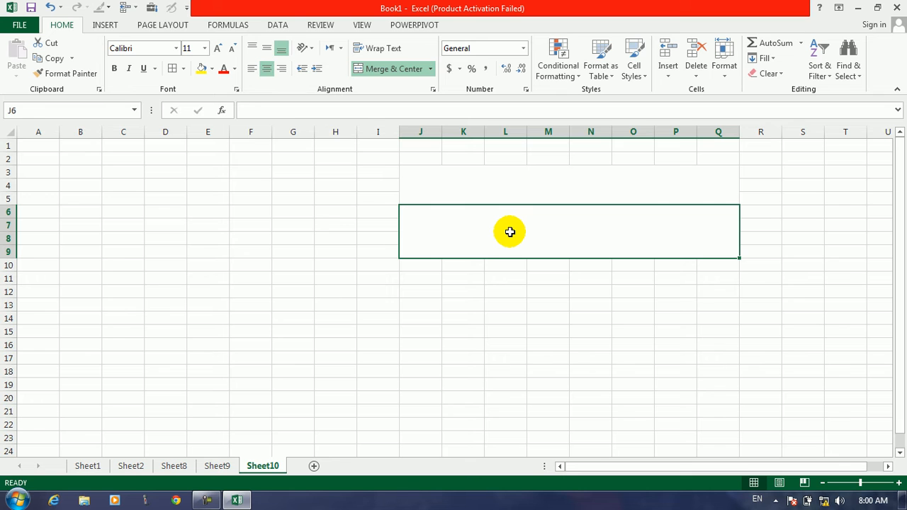
type("=sum")
key("Tab")
type("she")
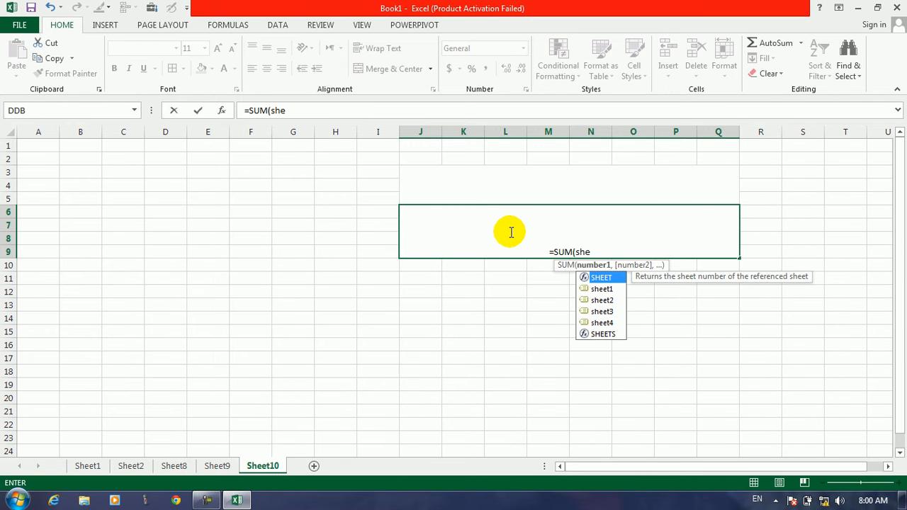
type("et")
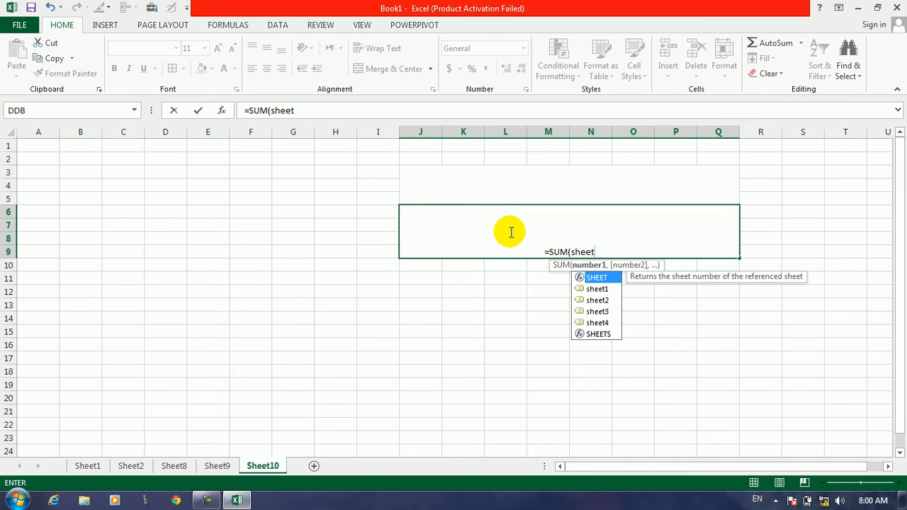
type("1+")
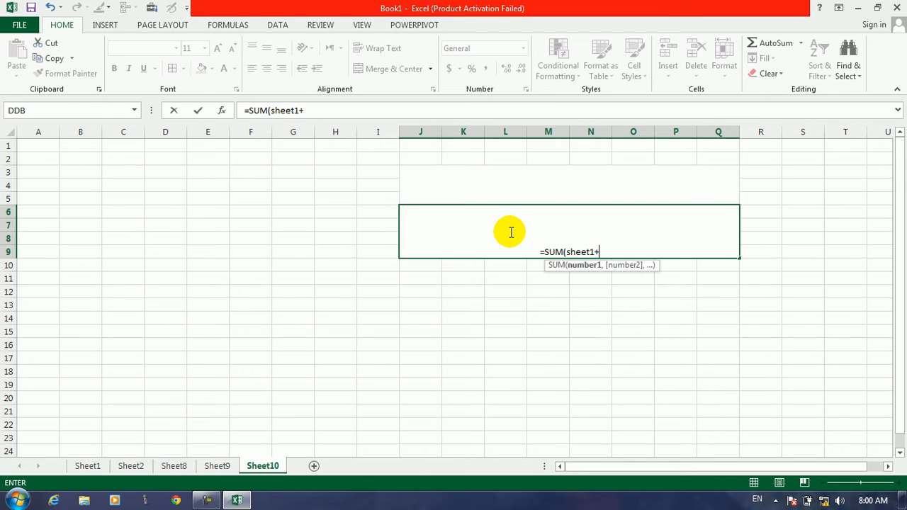
key("BackSpace")
key("BackSpace")
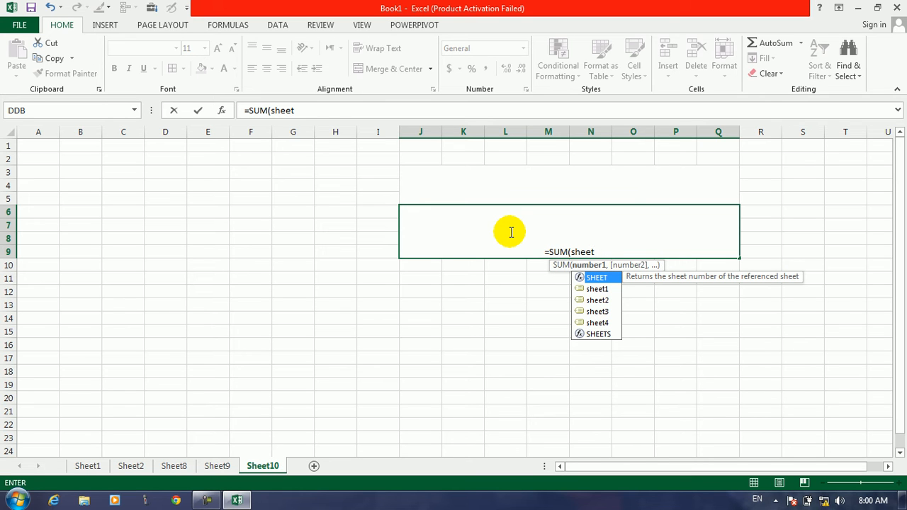
key("BackSpace")
key("BackSpace")
key("BackSpace")
key("BackSpace")
key("BackSpace")
key("BackSpace")
key("BackSpace")
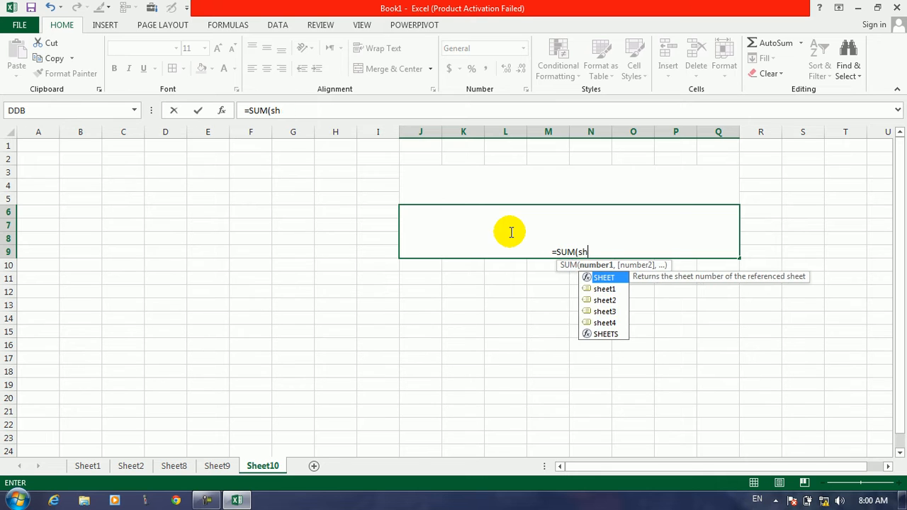
key("BackSpace")
key("BackSpace")
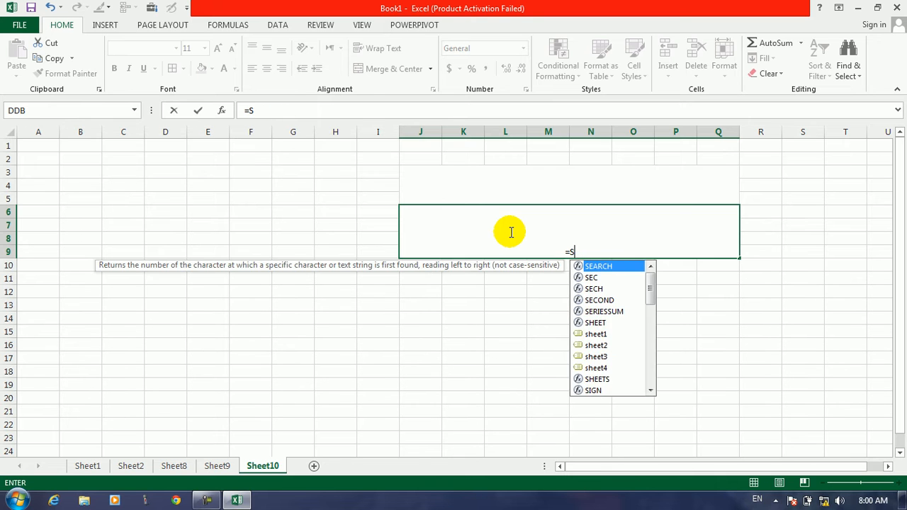
Enter the formula =sheet1+sheet2+sheet3+sheet4 in the merged cell J6:Q9 on Sheet10.
type("su")
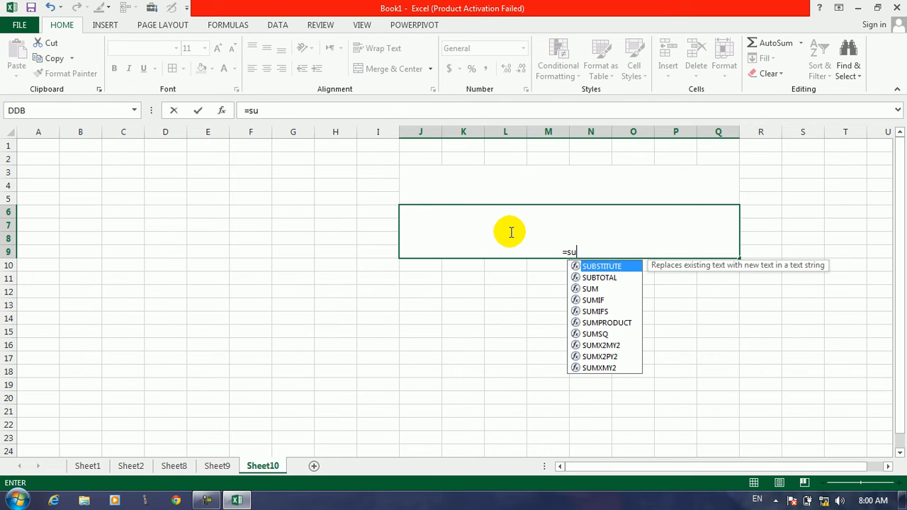
key("BackSpace")
type("heet")
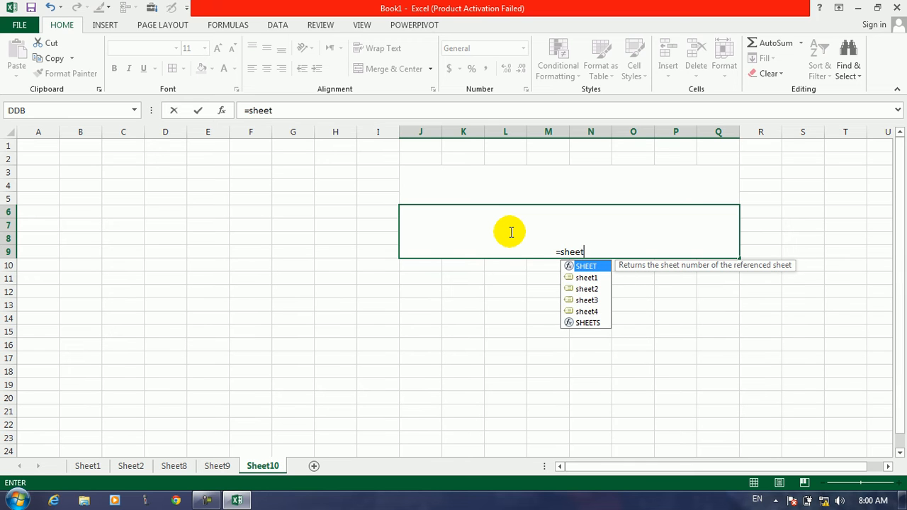
type("1+seh")
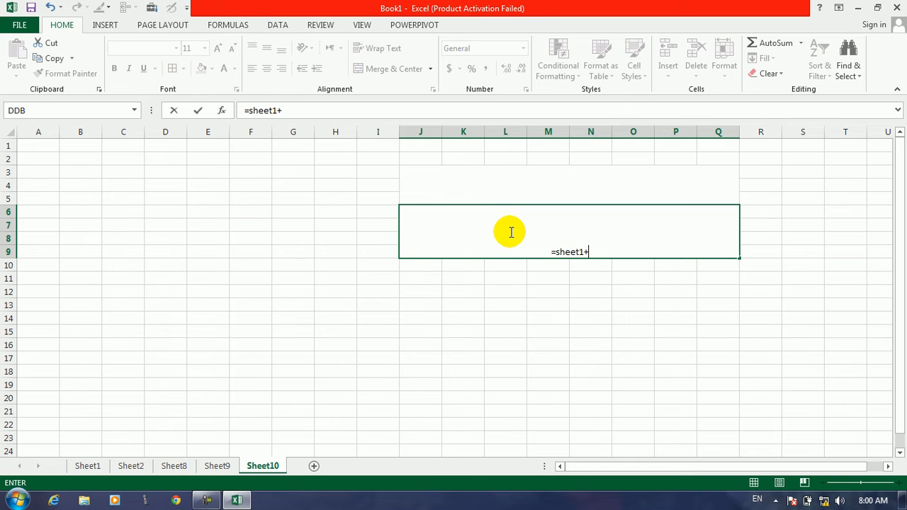
key("BackSpace")
key("BackSpace")
type("heet")
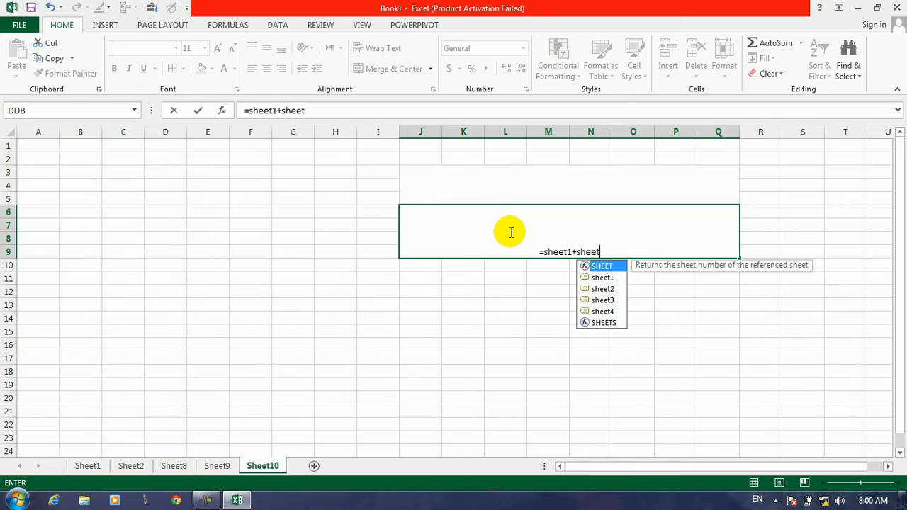
type("2+sehe")
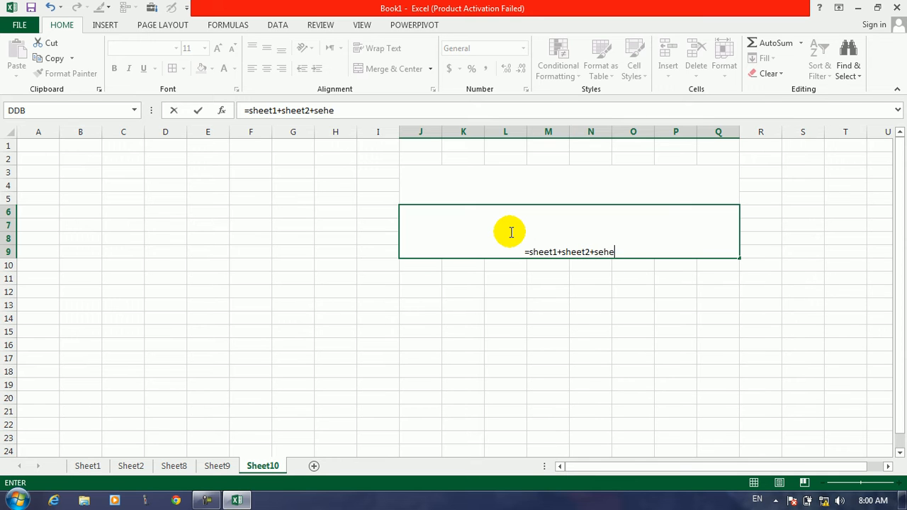
key("BackSpace")
type("heet")
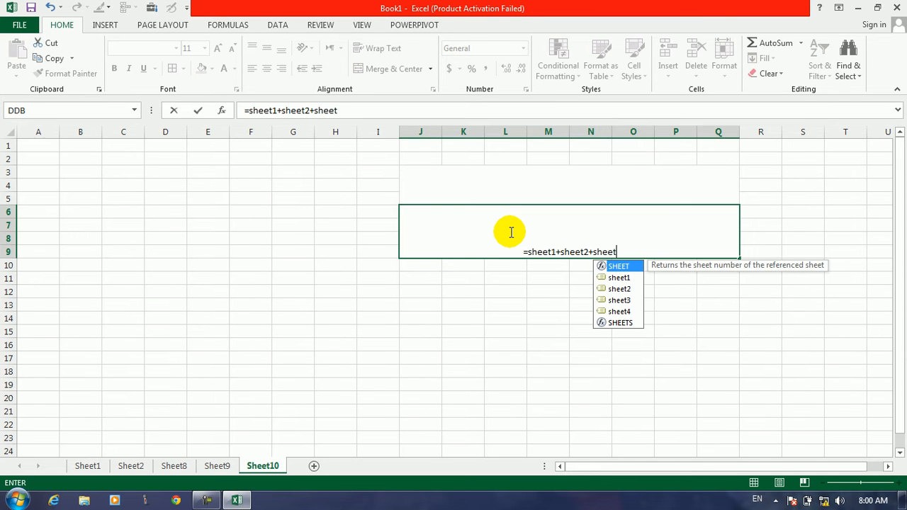
type("3+sh")
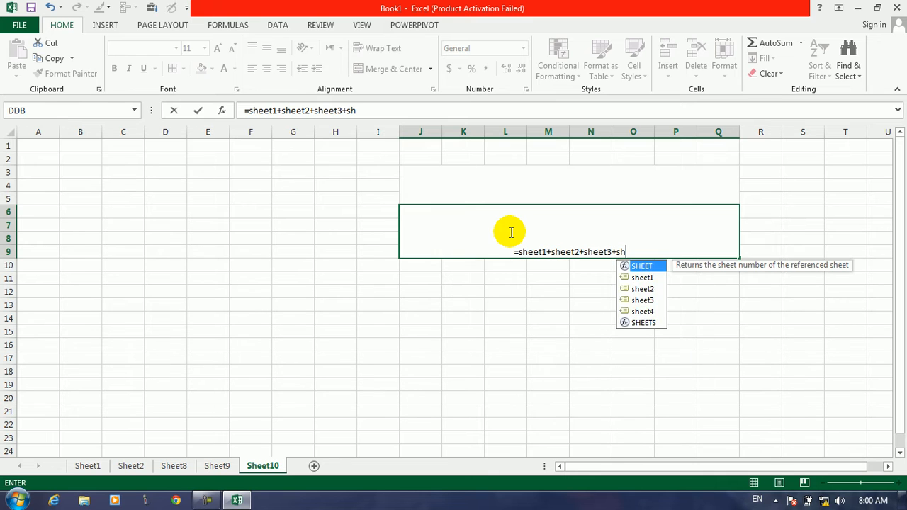
type("eet4")
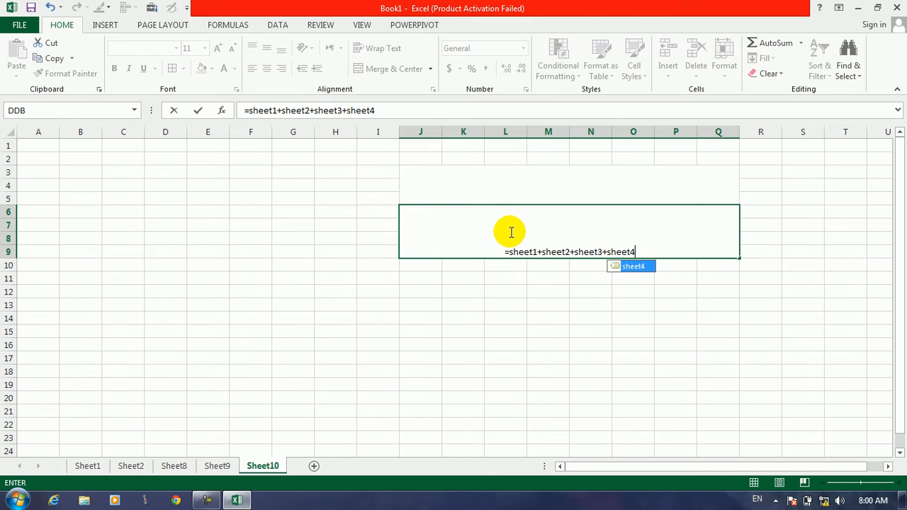
type("+")
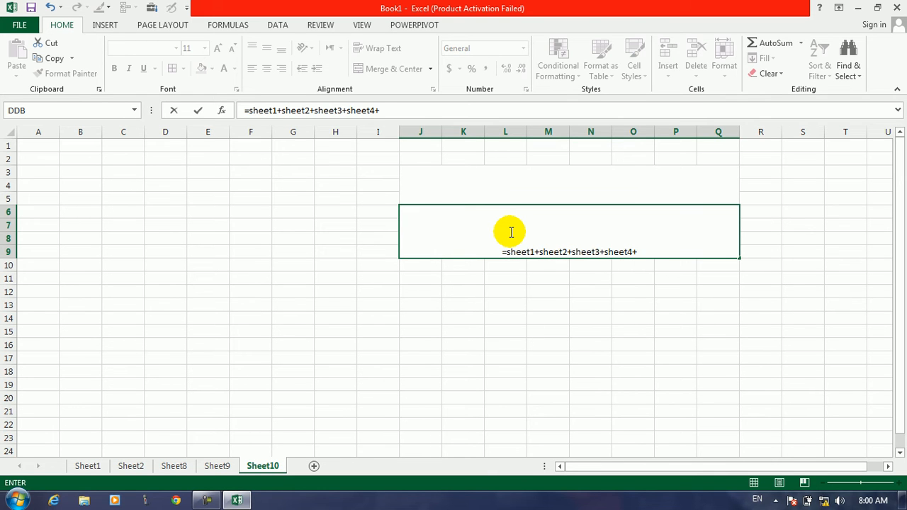
key("BackSpace")
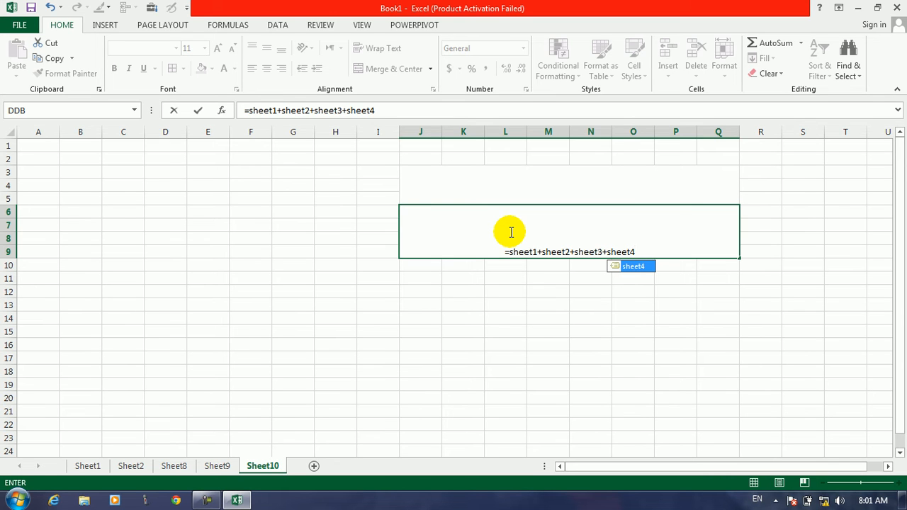
key("Return")
left_click(601, 223)
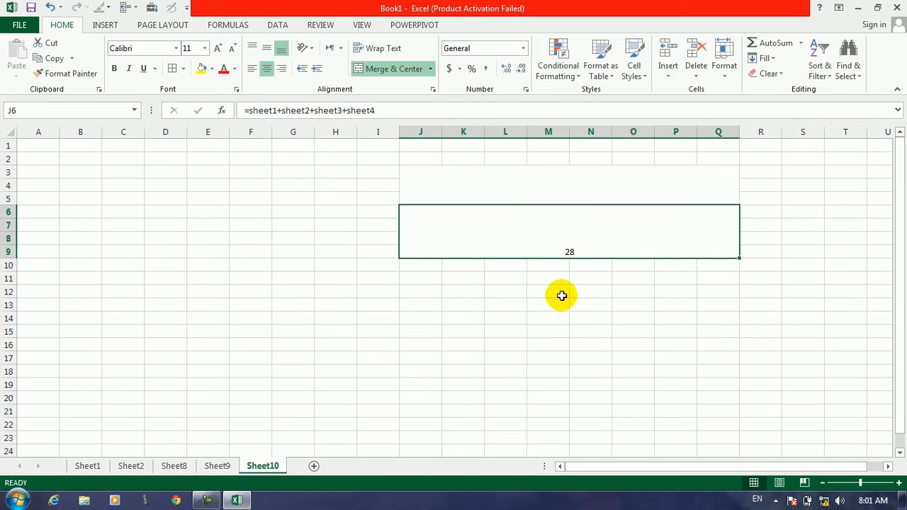
Enter the heading "total studnets" in the merged cell J3:Q5 above the total.
left_click(549, 178)
type("t")
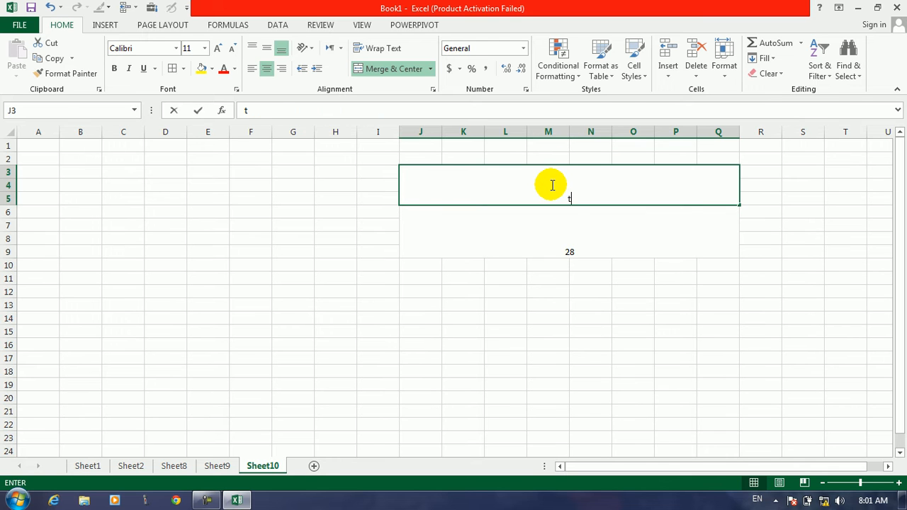
type("otal")
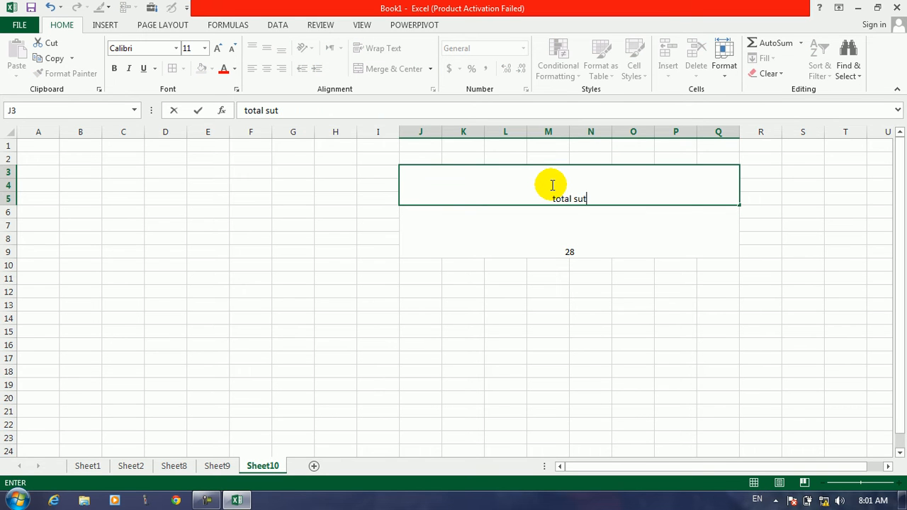
type(" studnets")
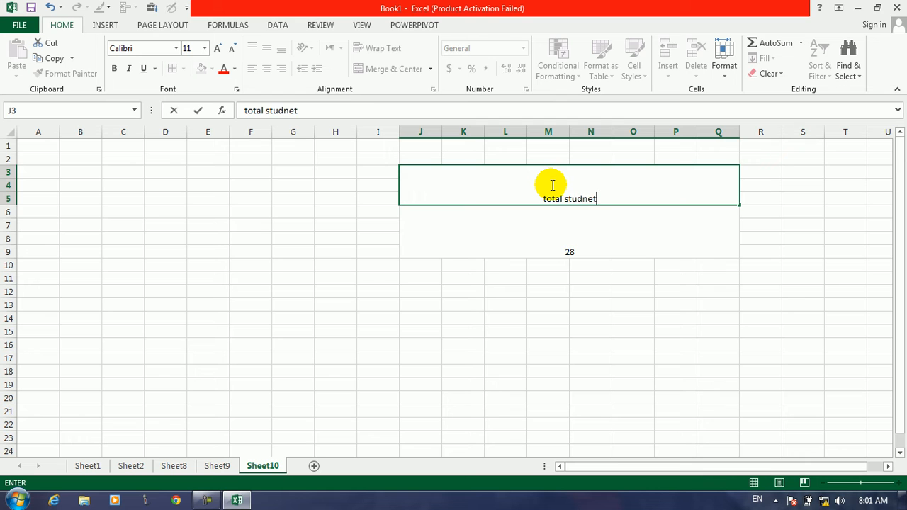
key("Return")
Enlarge the font of the "total studnets" heading and the total below it until the text nearly fills the merged cells.
left_click_drag(494, 194, 522, 234)
left_click(219, 49)
left_click(218, 49)
left_click(218, 49)
left_click(218, 49)
left_click(218, 50)
left_click(218, 50)
left_click(218, 49)
left_click(218, 50)
left_click(218, 49)
left_click(219, 50)
left_click(219, 49)
left_click(219, 50)
left_click(232, 48)
left_click(232, 48)
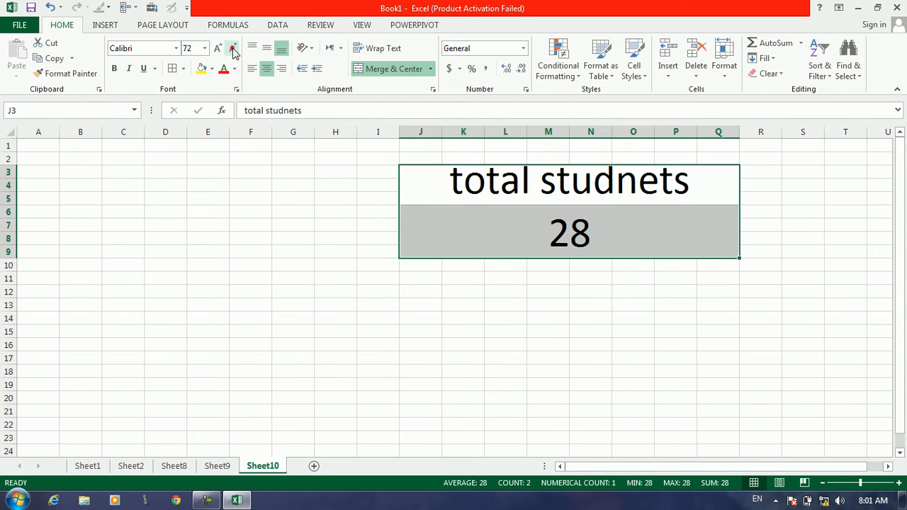
left_click(222, 206)
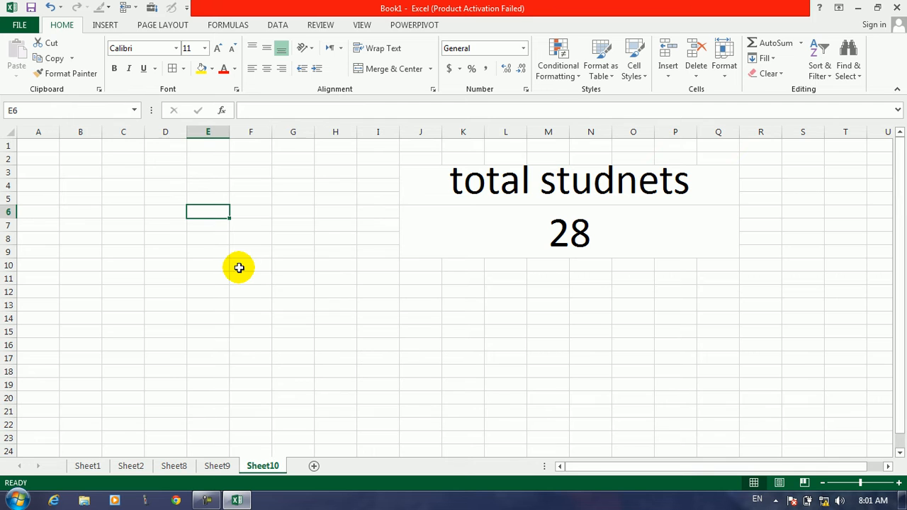
left_click(100, 468)
left_click(132, 466)
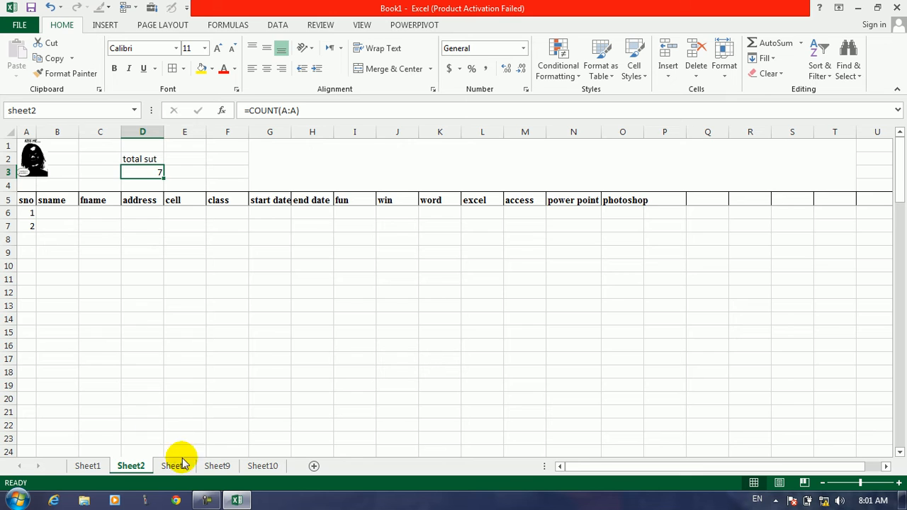
left_click(251, 467)
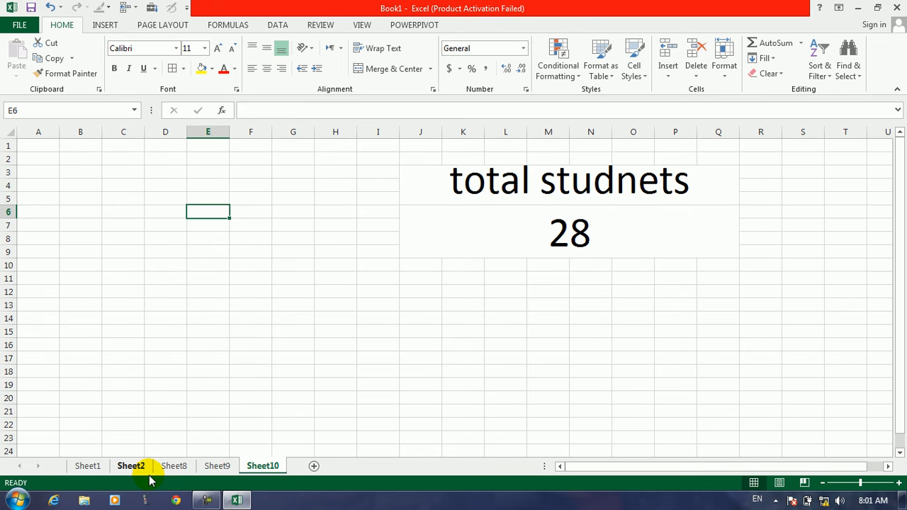
left_click(88, 476)
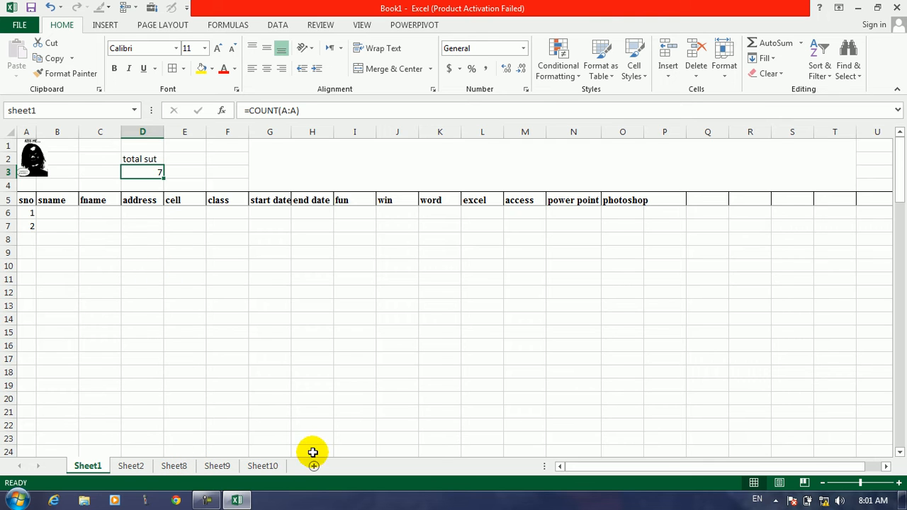
left_click(262, 466)
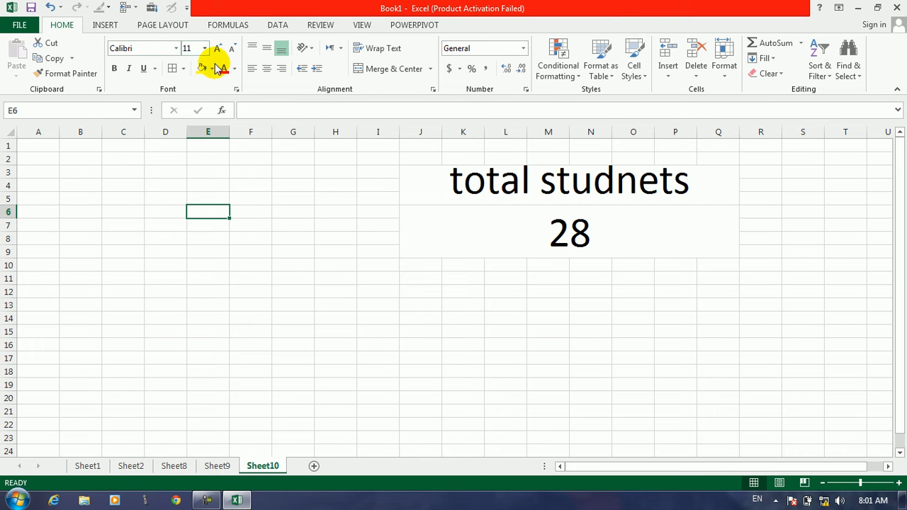
Insert an ActiveX command button covering roughly D5:E7 on Sheet10.
left_click(151, 8)
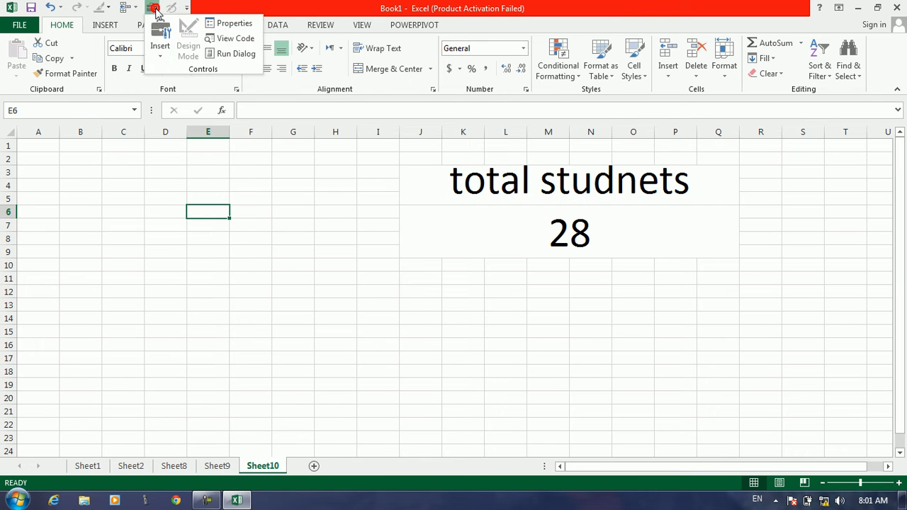
left_click(160, 46)
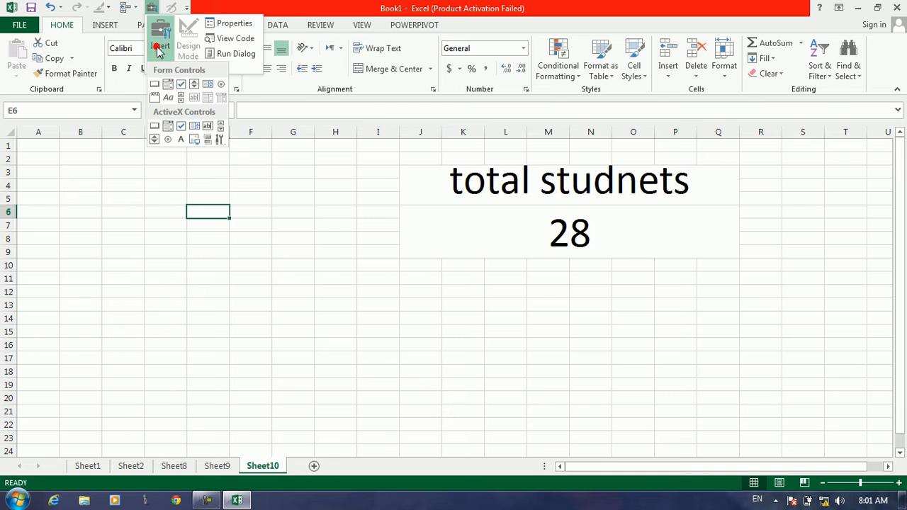
left_click(157, 130)
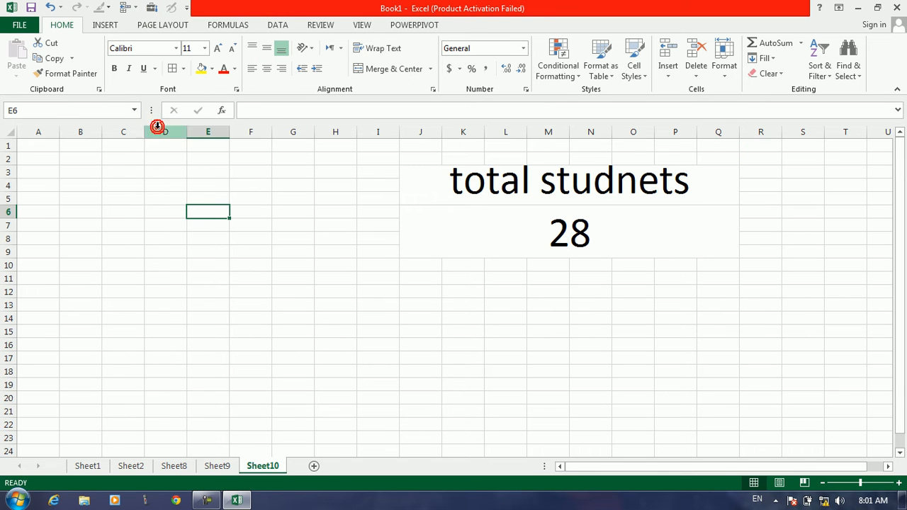
left_click_drag(144, 200, 216, 227)
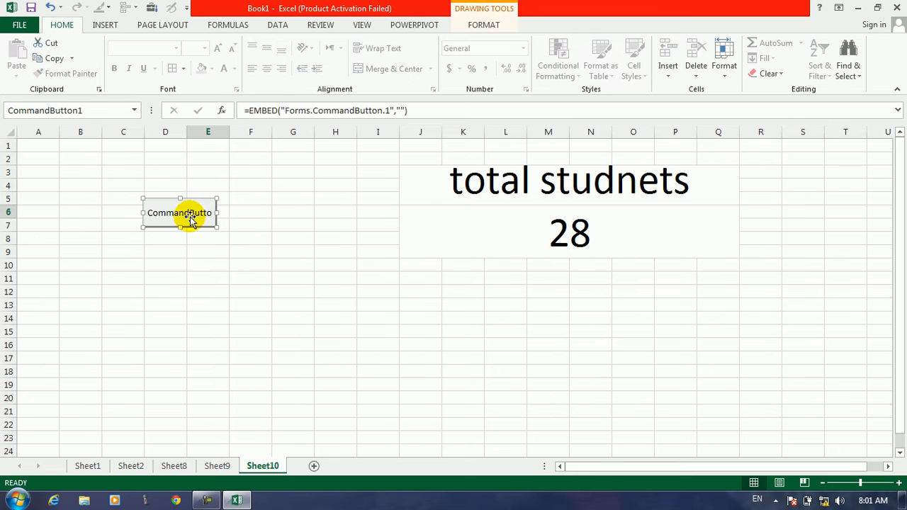
Open the command button's Click procedure in the VBA editor and add the line sheet1.Activate.
double_click(183, 215)
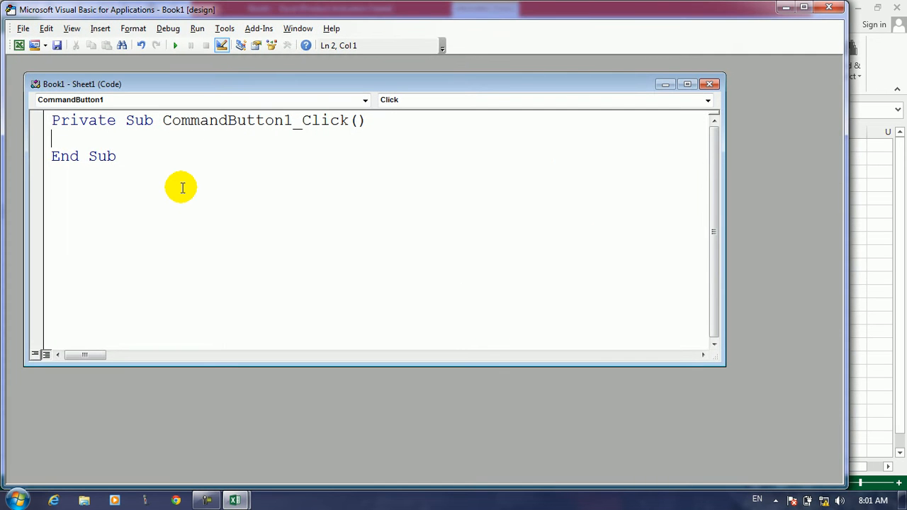
type("sheet")
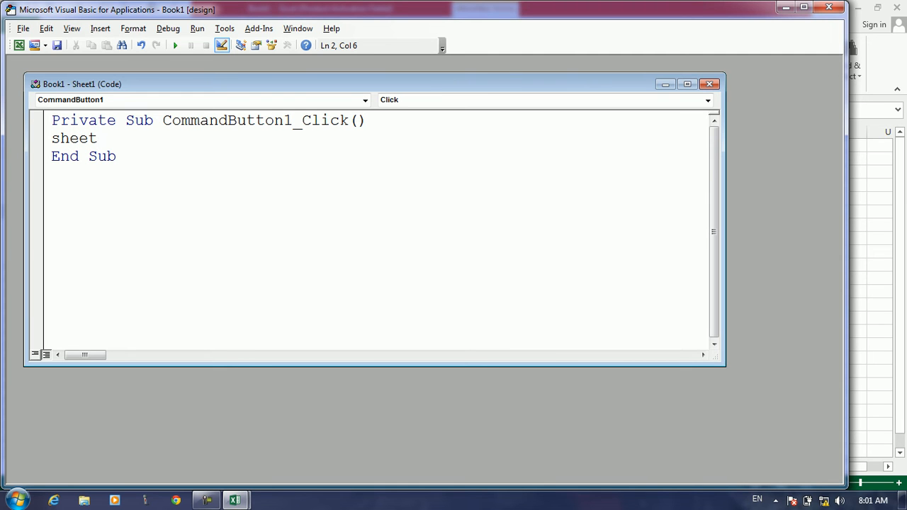
type("1.Activa")
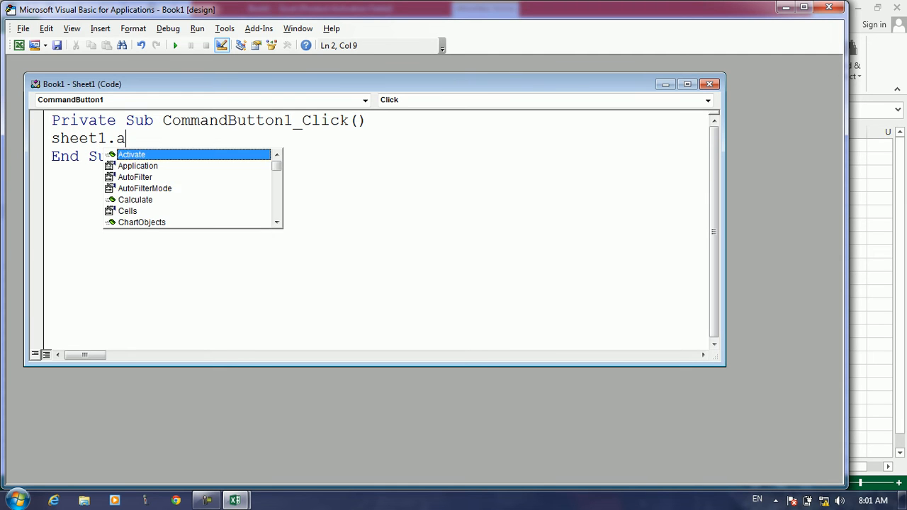
key("Tab")
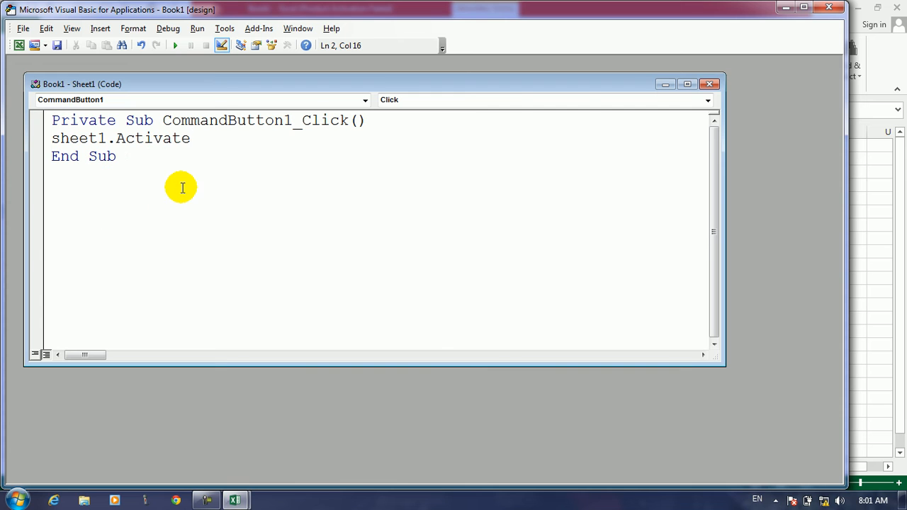
Return to the workbook with Design Mode off and test the command button on Sheet10.
left_click(18, 45)
left_click(236, 317)
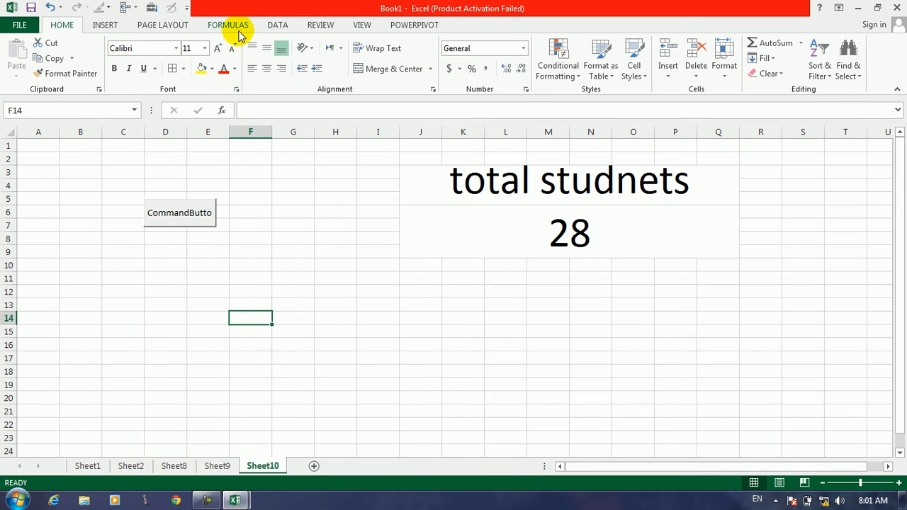
left_click(152, 8)
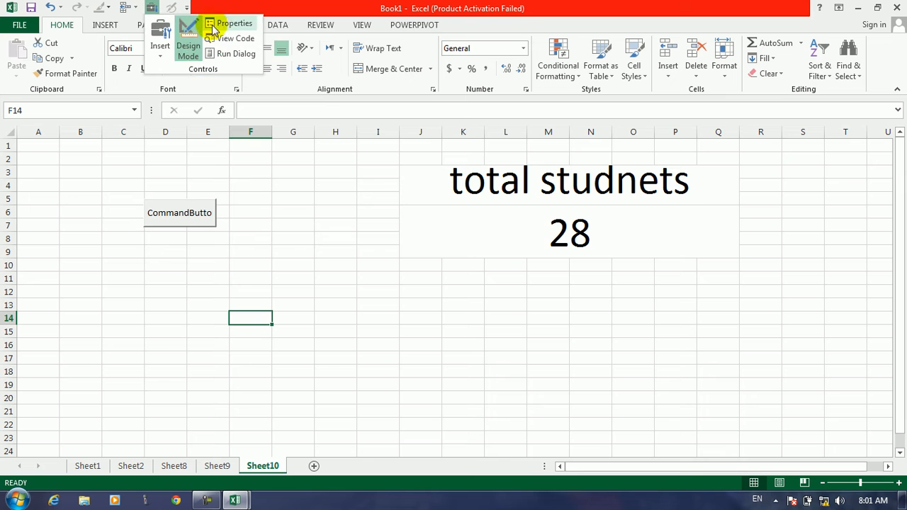
left_click(182, 225)
left_click(180, 214)
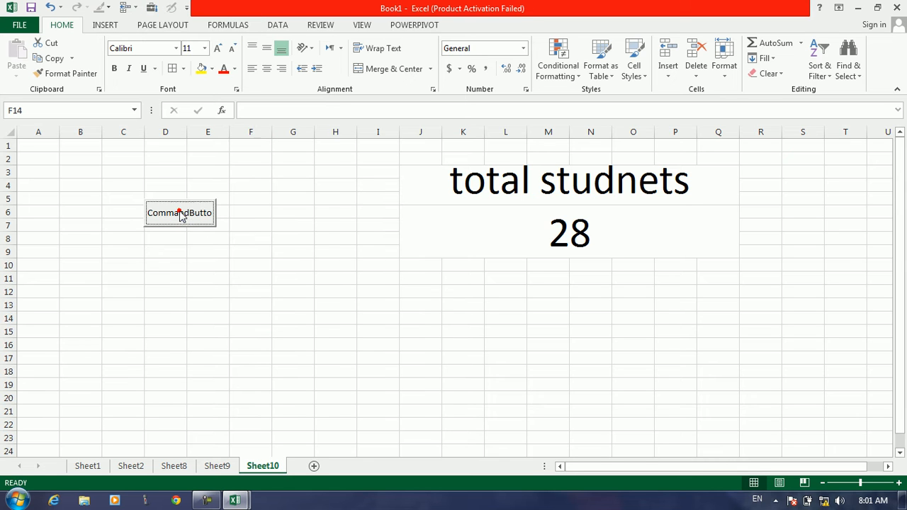
left_click(182, 214)
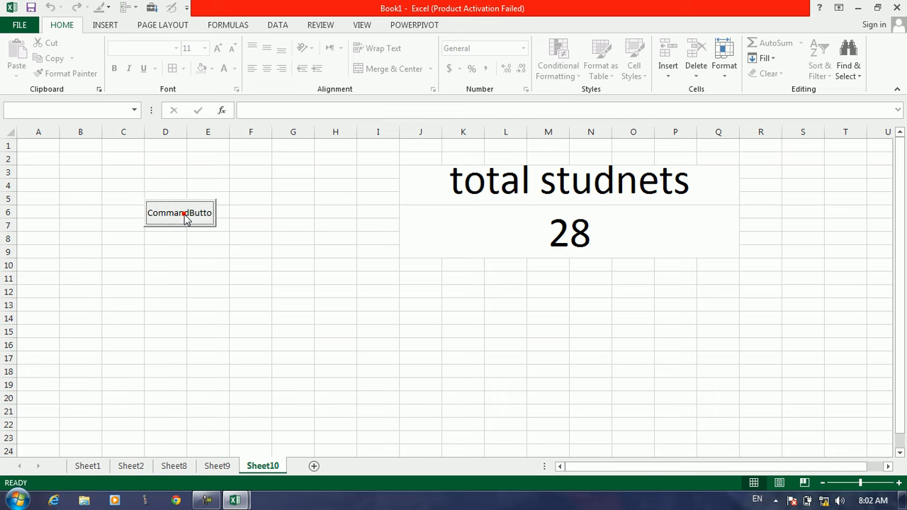
Check Sheet9, and test the command button on Sheet10 again.
left_click(265, 275)
left_click(218, 465)
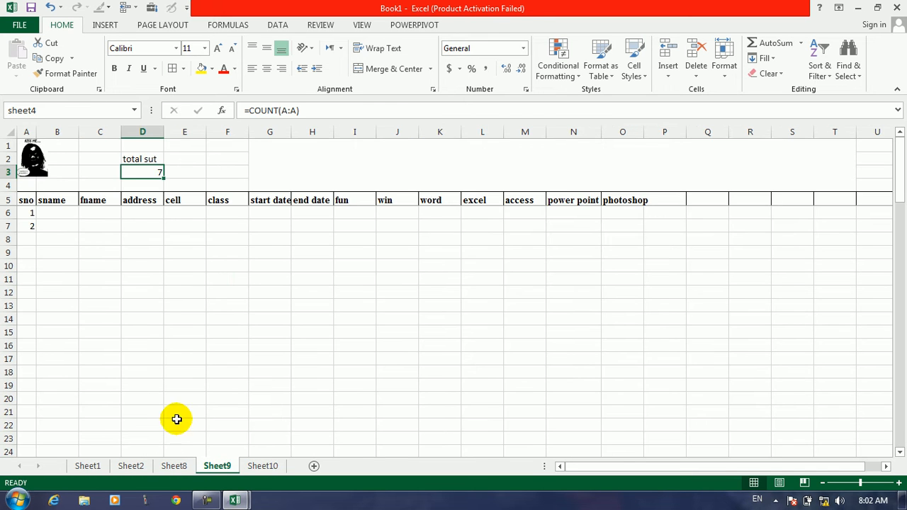
left_click(252, 466)
left_click(165, 271)
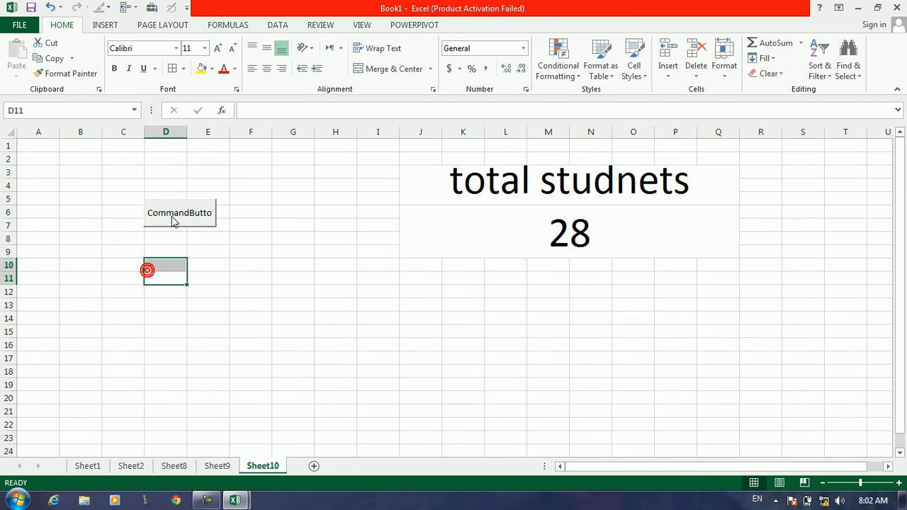
left_click(175, 215)
left_click(253, 186)
left_click(158, 222)
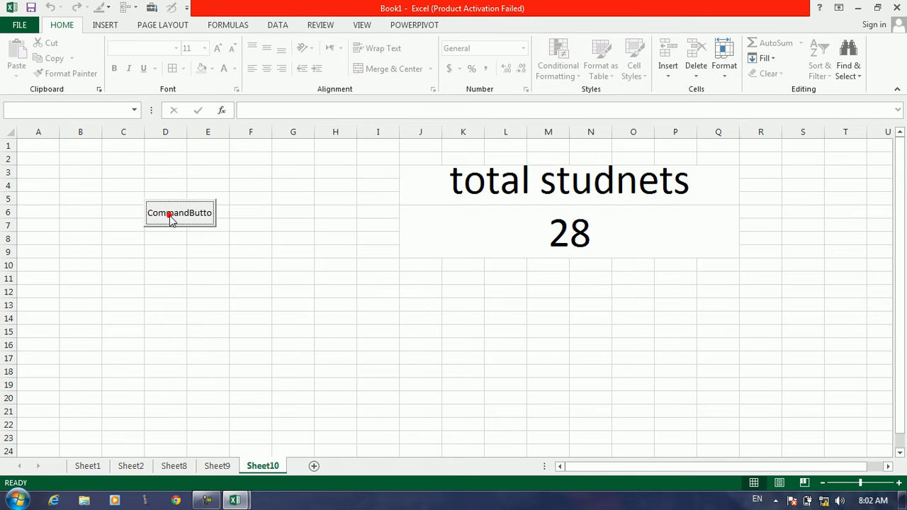
right_click(286, 188)
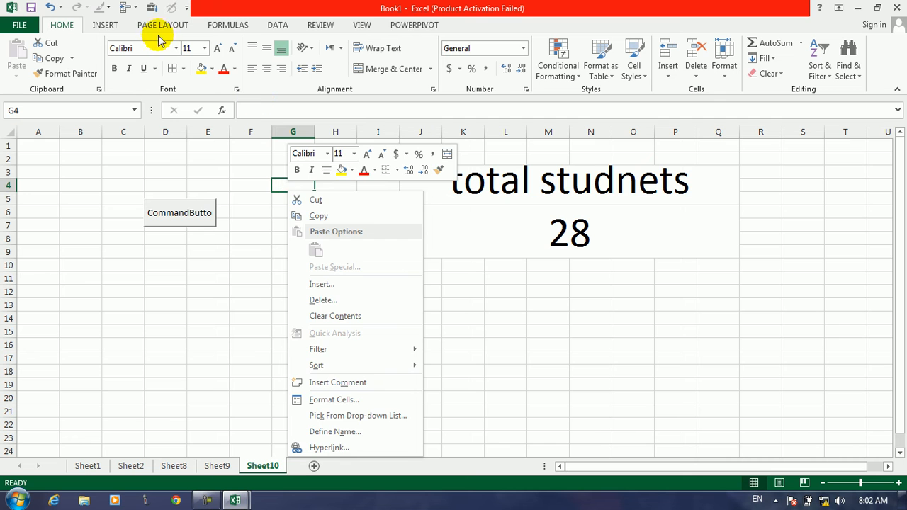
Turn Design Mode on and open the click code of Sheet10's command button.
left_click(159, 10)
left_click(159, 10)
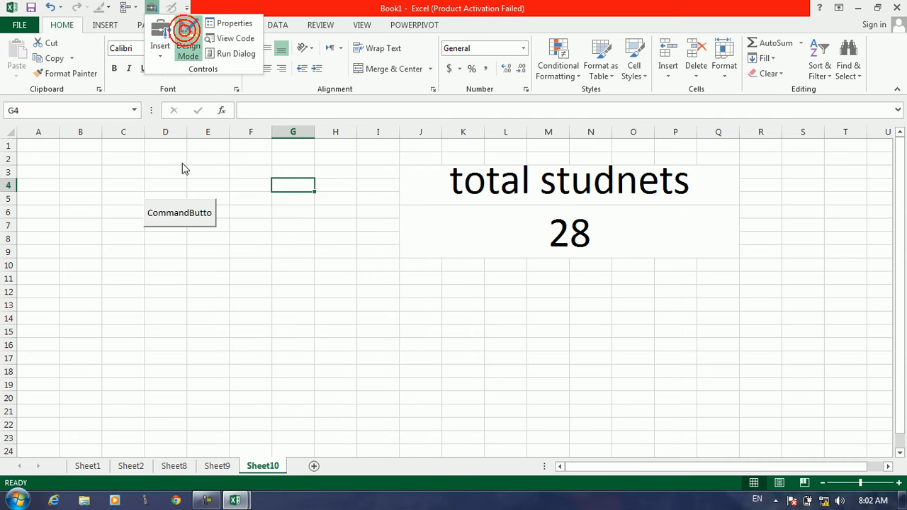
left_click(183, 197)
left_click(180, 202)
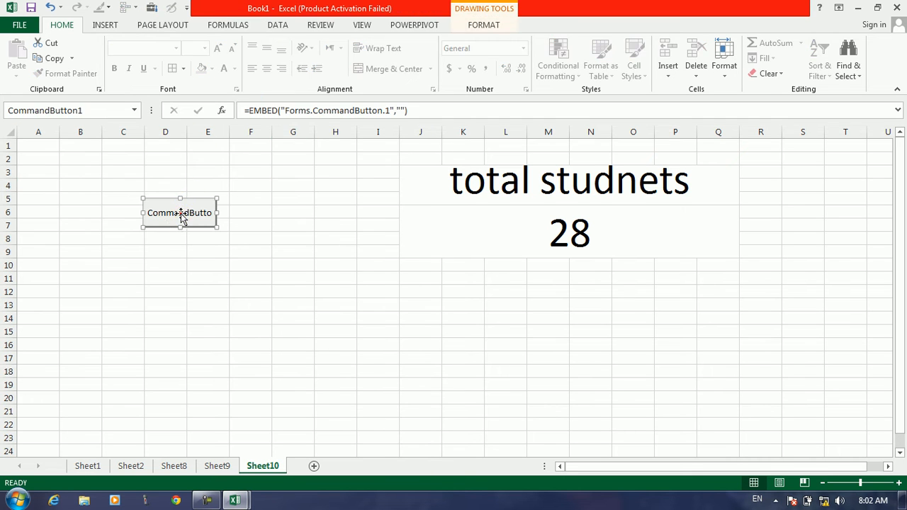
double_click(178, 210)
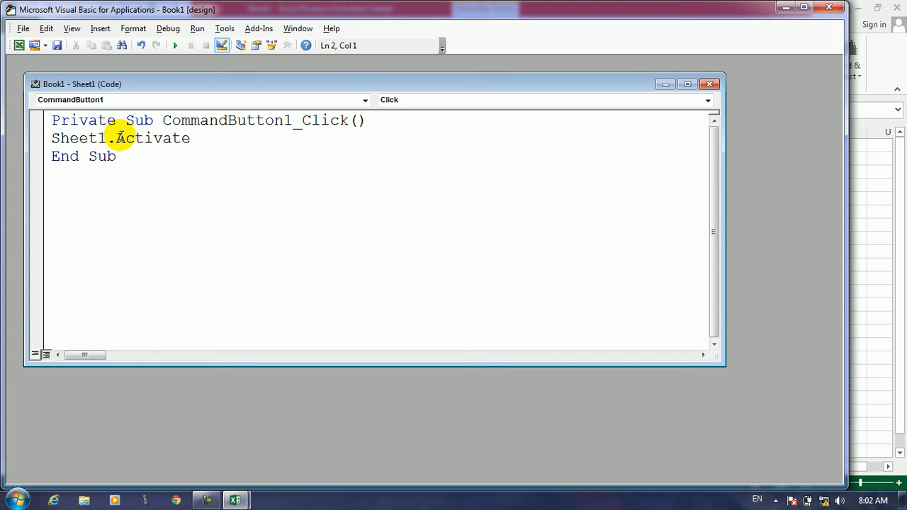
Replace the statement in the CommandButton1_Click procedure with Sheet2.Activate.
left_click_drag(108, 139, 100, 140)
left_click_drag(190, 138, 55, 148)
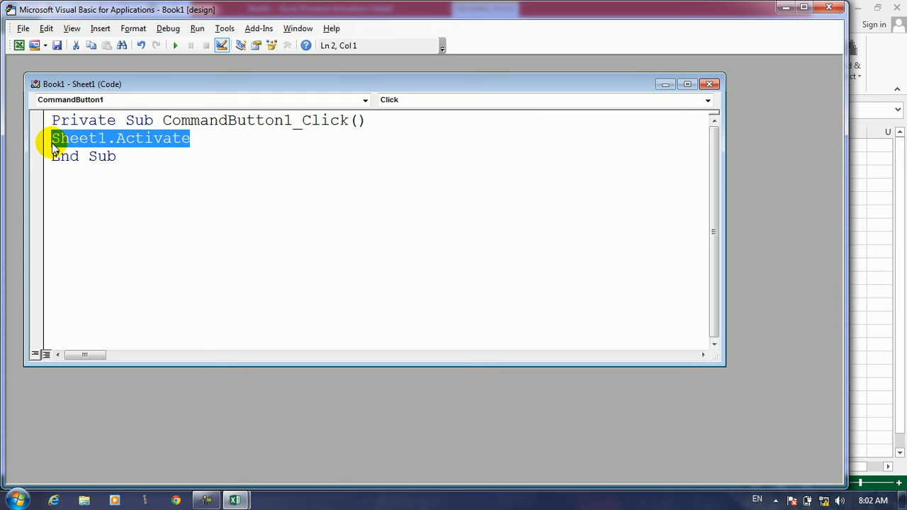
type("heet")
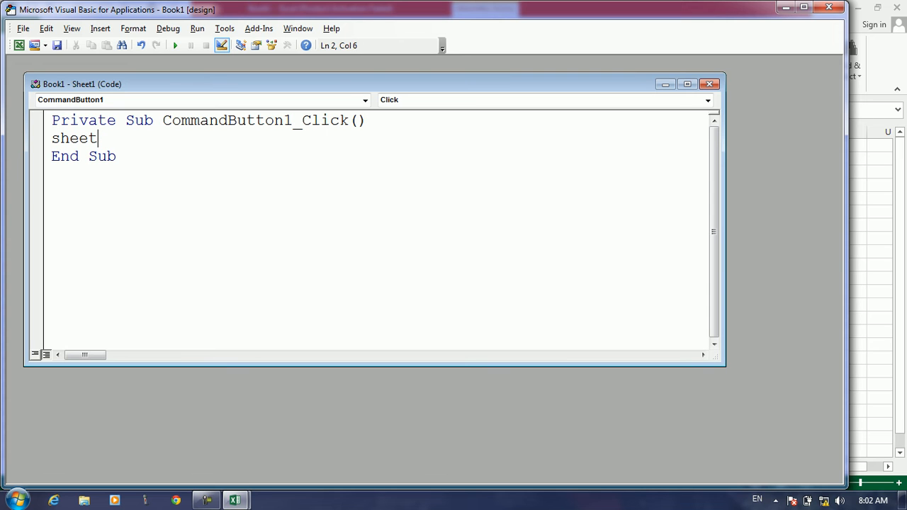
type(".a")
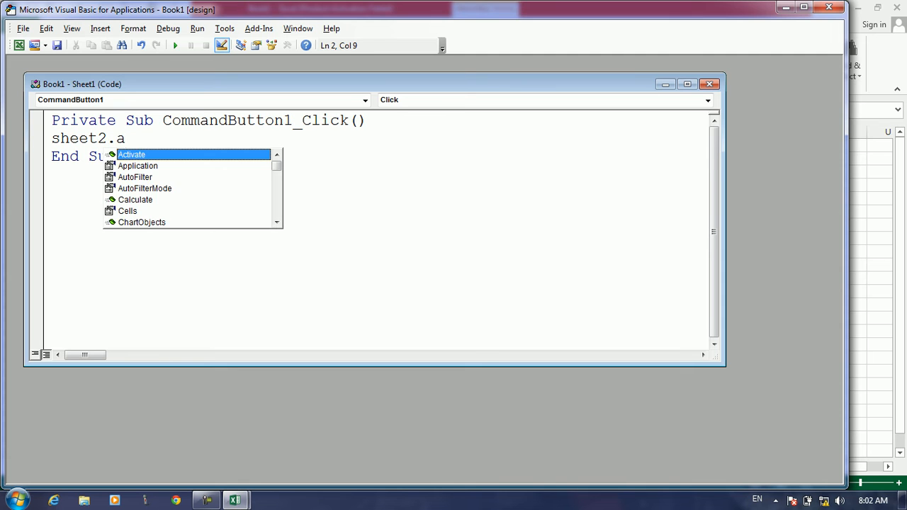
key("Home")
key("Return")
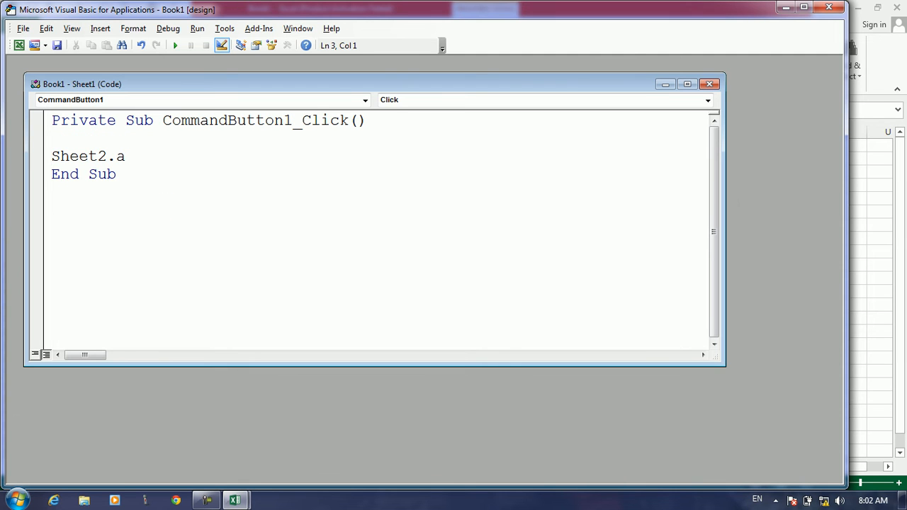
key("ctrl+z")
left_click(146, 138)
key("BackSpace")
key("BackSpace")
type(".a")
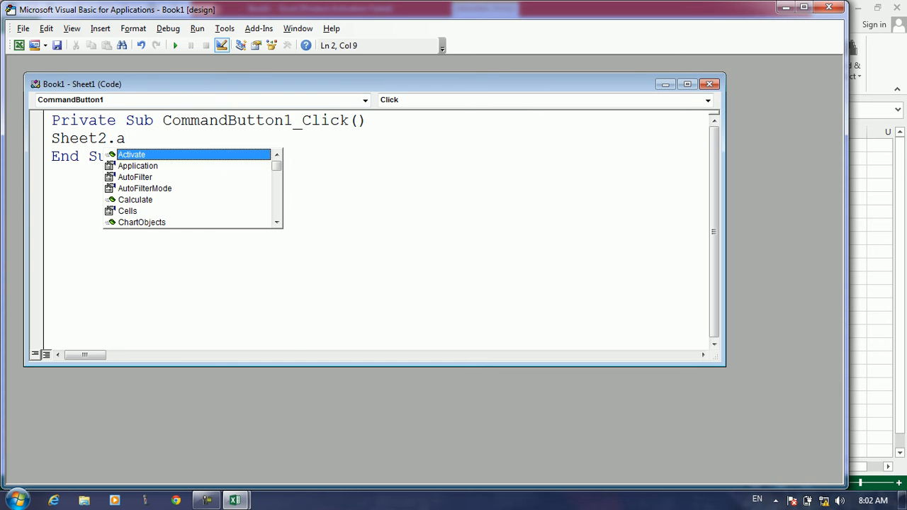
key("Tab")
Return to the workbook, turn Design Mode off and run Sheet10's command button with its edited code.
left_click(162, 174)
left_click(19, 44)
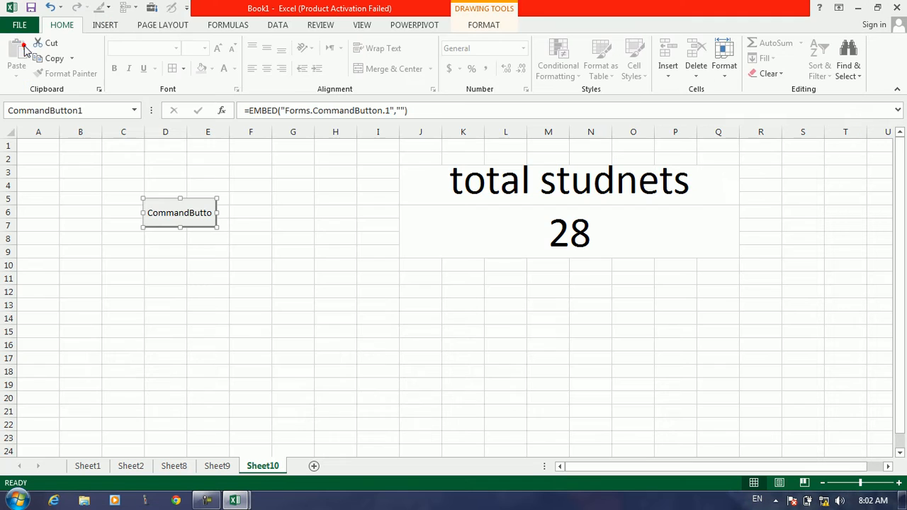
left_click(152, 7)
left_click(188, 33)
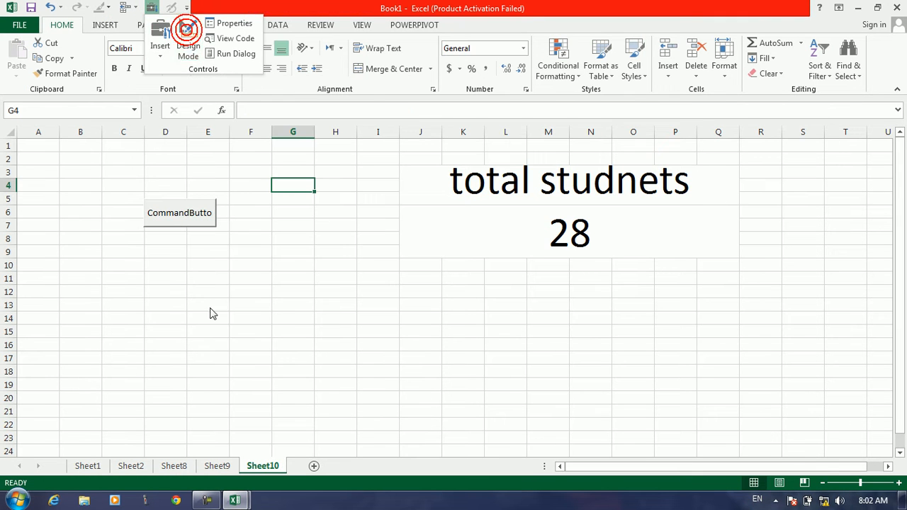
left_click(182, 215)
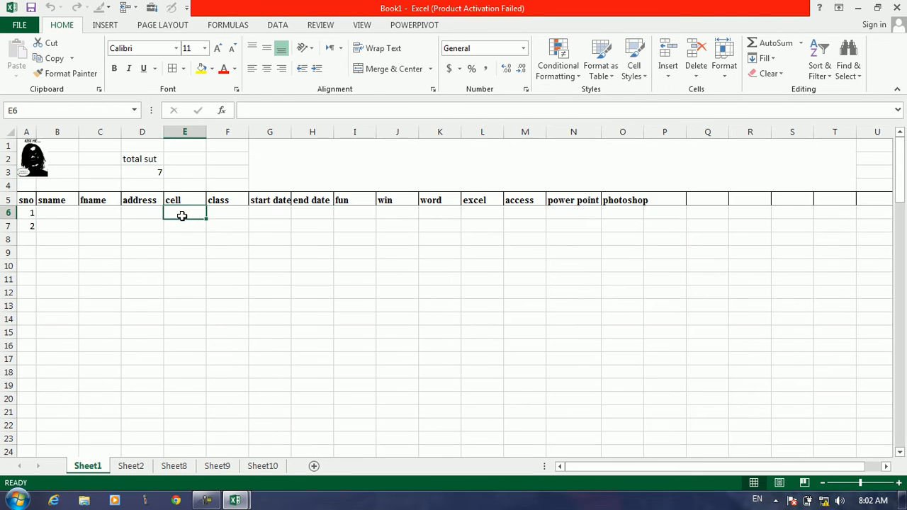
left_click(180, 214)
left_click(234, 319)
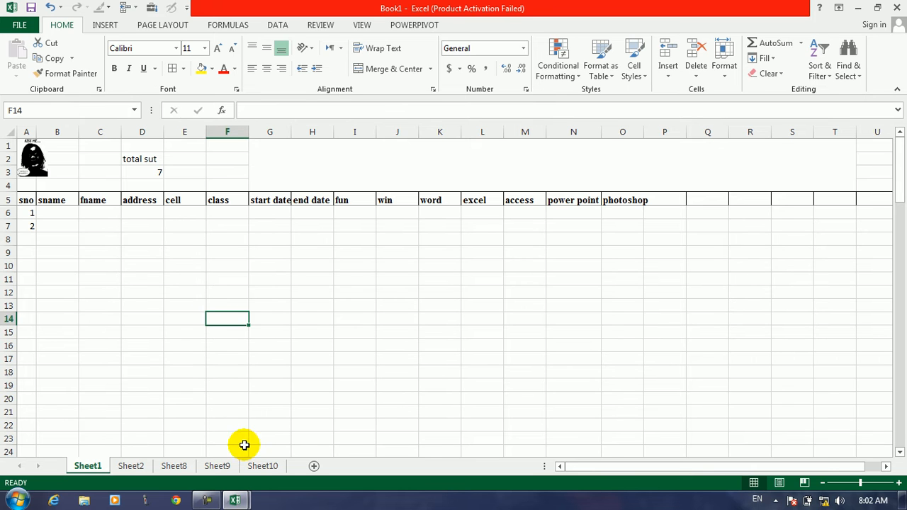
Go back to Sheet10 and run its command button repeatedly to check which sheet it activates.
left_click(263, 465)
left_click(174, 213)
left_click(254, 462)
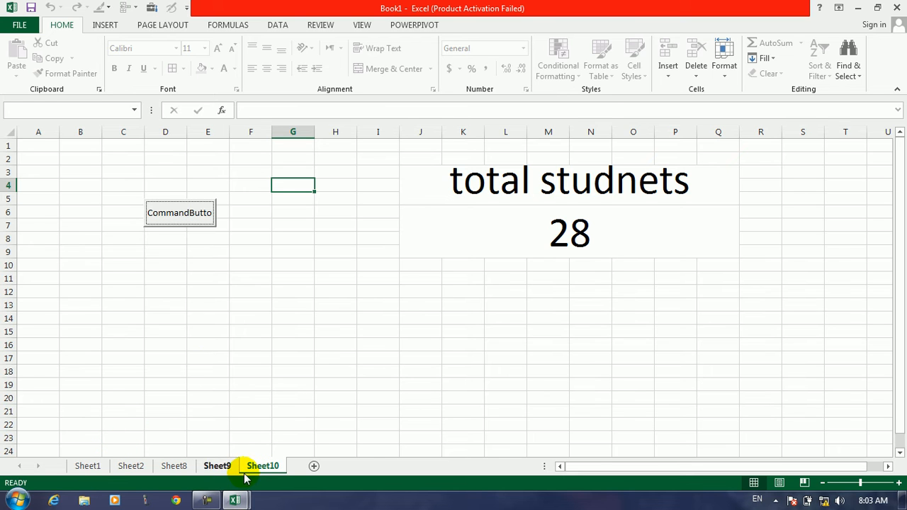
left_click(195, 220)
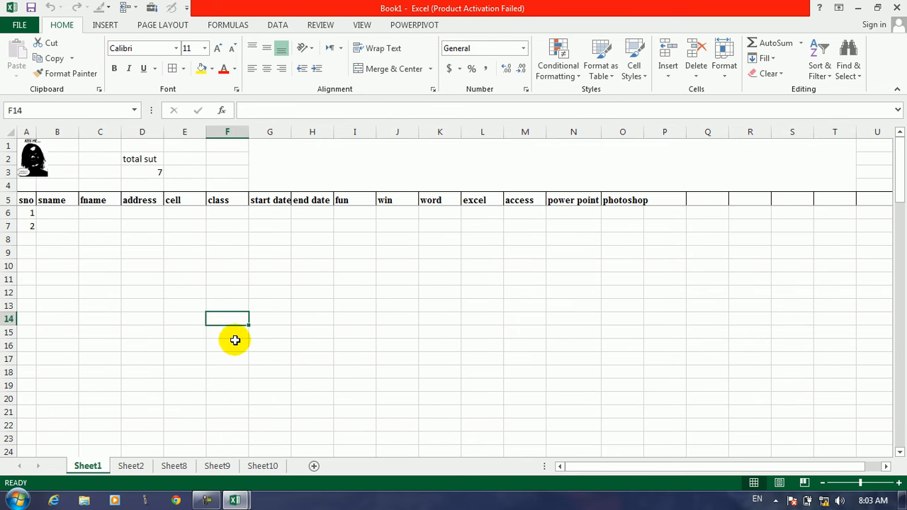
left_click(274, 463)
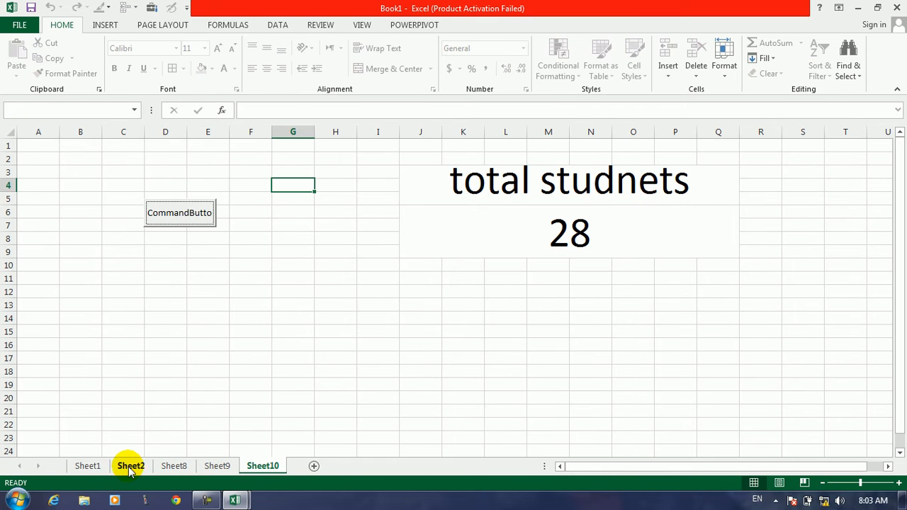
left_click(188, 213)
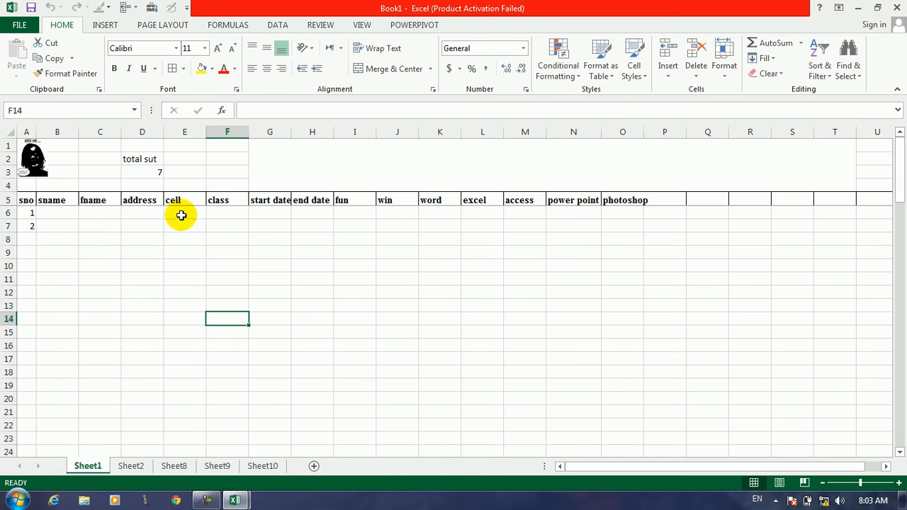
Insert an ActiveX command button over columns E and F, rows 1 to 3, of Sheet1 and open its click code.
left_click(149, 7)
left_click(158, 37)
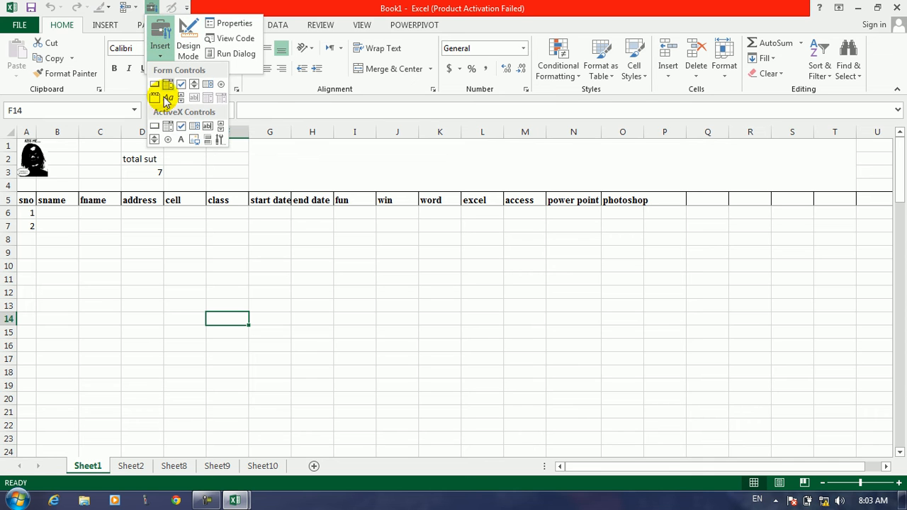
left_click(162, 125)
mouse_move(180, 148)
left_mouse_down()
mouse_move(203, 176)
mouse_move(238, 179)
left_mouse_up()
double_click(208, 164)
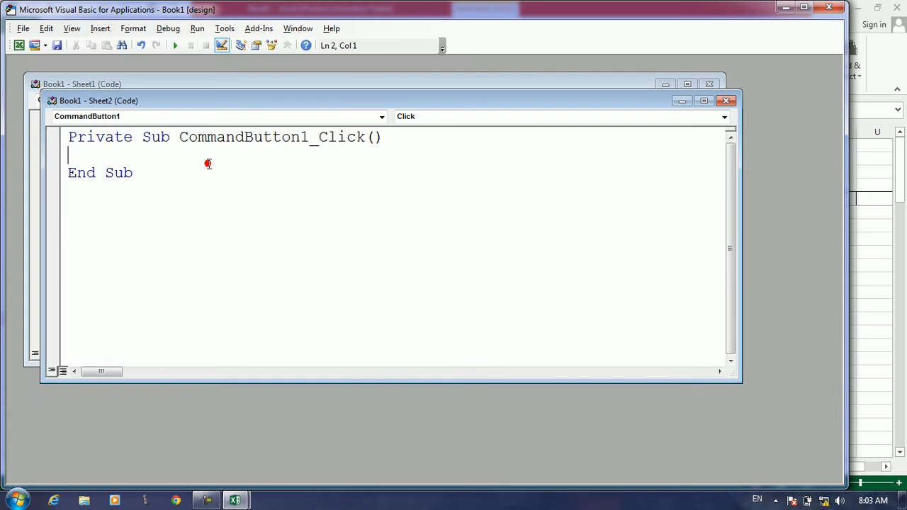
Enter sheet5.Activate as the statement in the new button's CommandButton1_Click procedure.
type("sheet1")
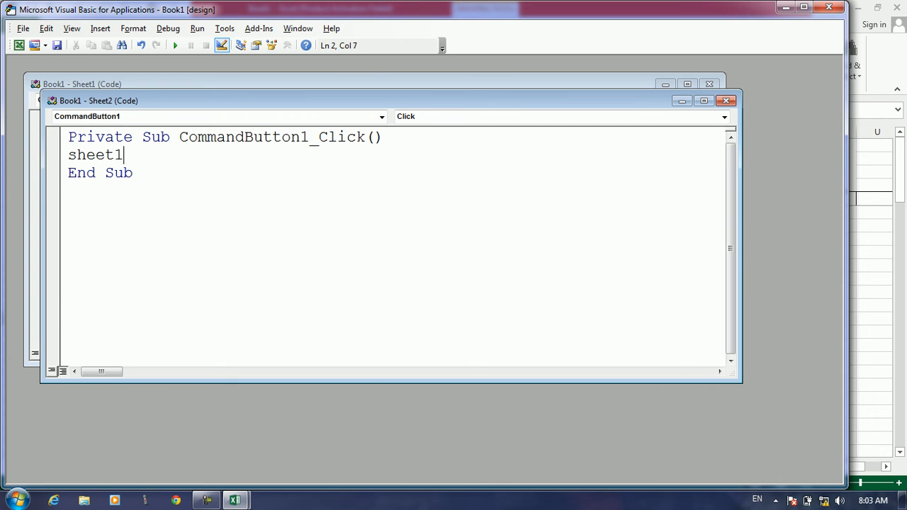
type(".")
key("BackSpace")
type(".")
key("BackSpace")
key("BackSpace")
type("3.")
key("BackSpace")
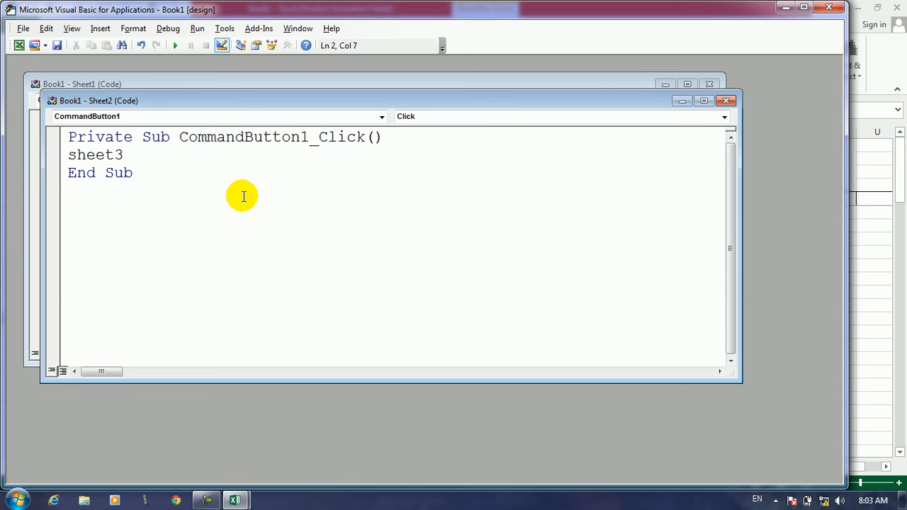
key("BackSpace")
type("4.")
key("BackSpace")
key("BackSpace")
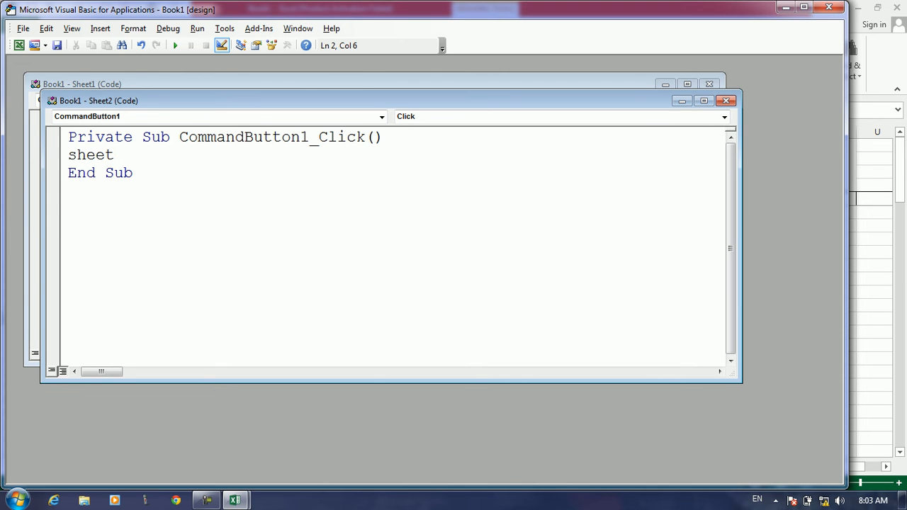
type("5.a")
key("Tab")
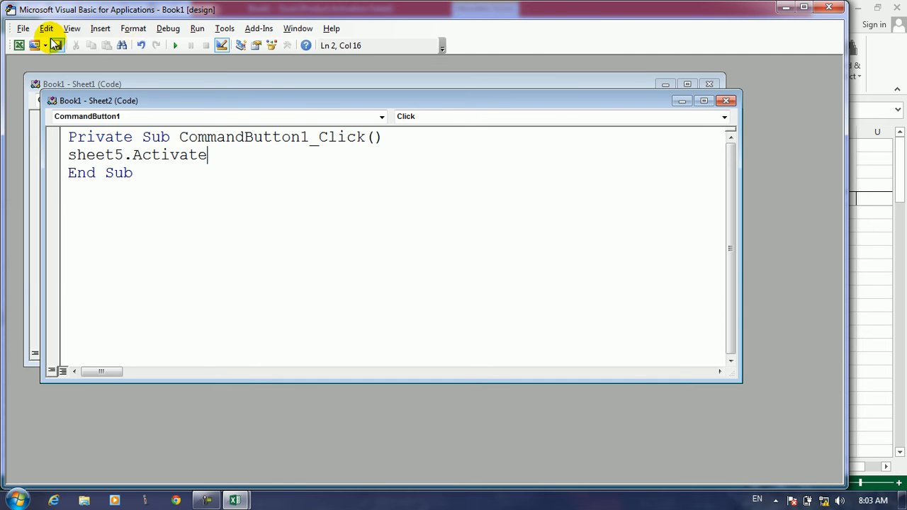
Return to the workbook, turn Design Mode off and test the new command button on Sheet1 twice.
left_click(18, 44)
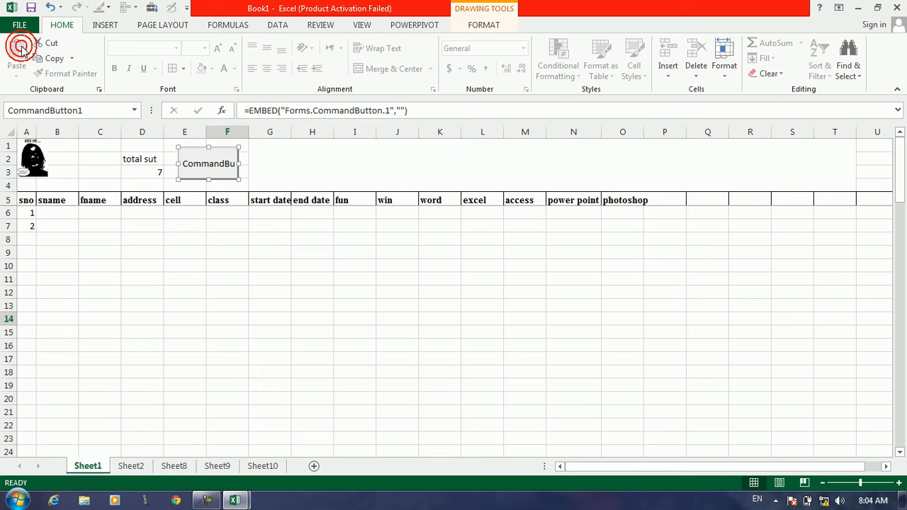
left_click(213, 260)
left_click(209, 163)
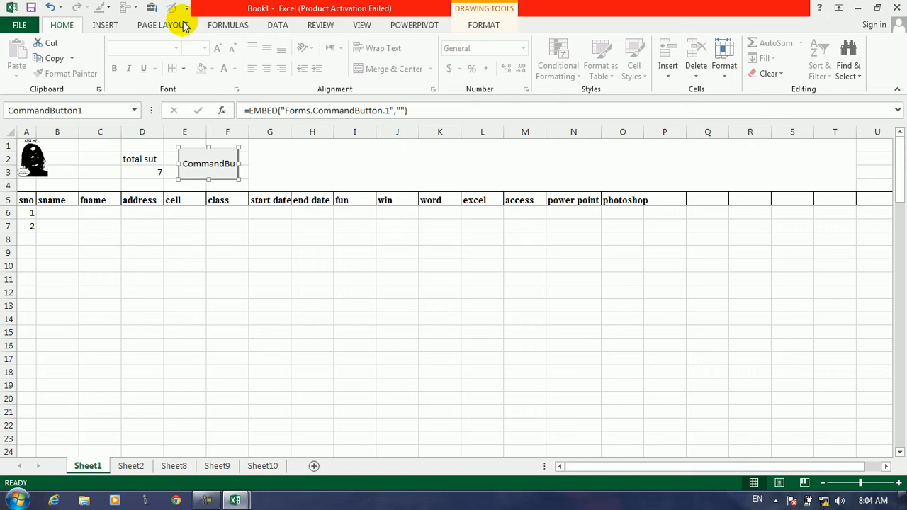
left_click(152, 7)
left_click(186, 45)
left_click(183, 245)
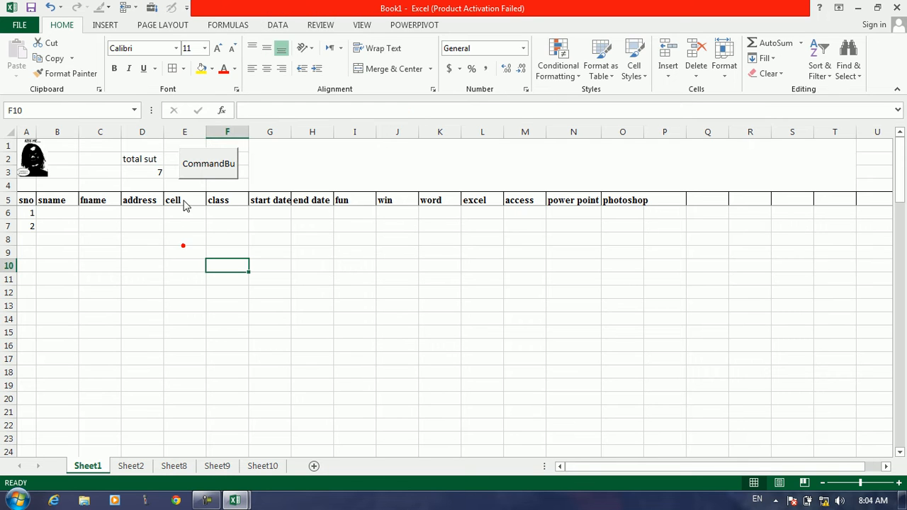
left_click(199, 164)
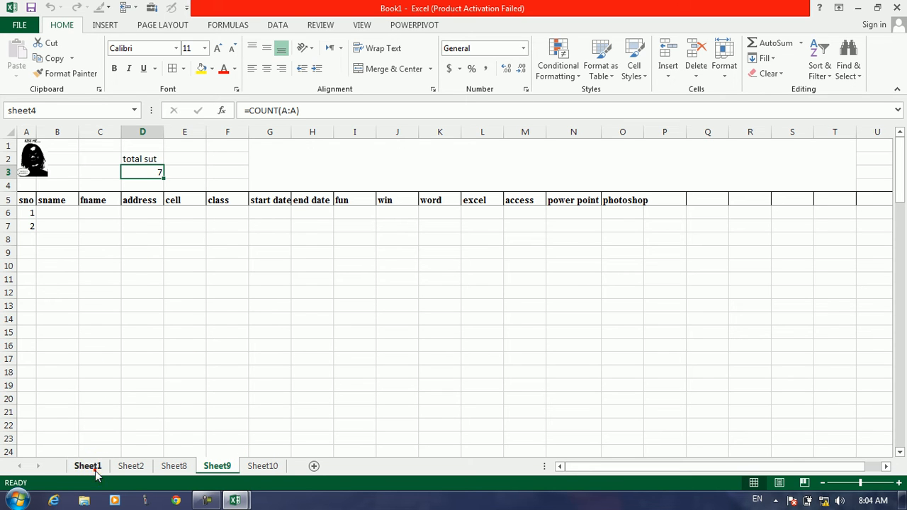
left_click(94, 471)
left_click(209, 172)
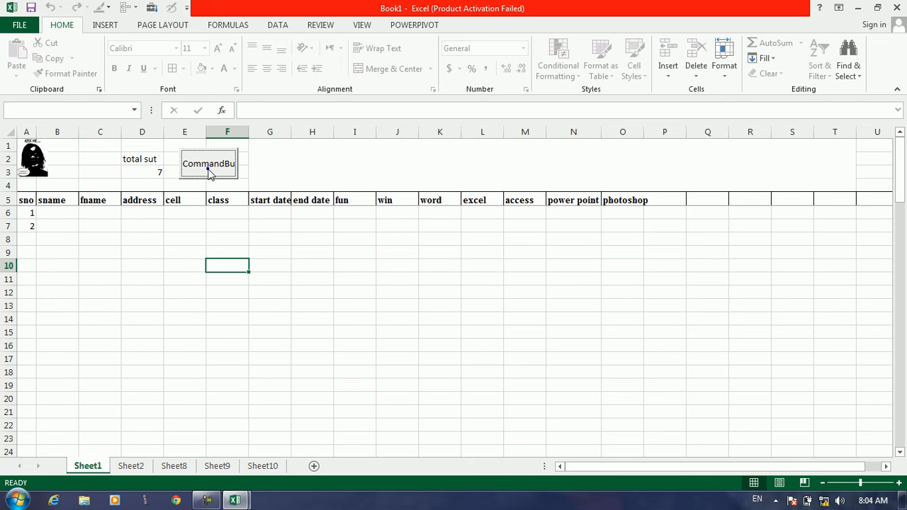
Turn Design Mode on, return to Sheet1 and reopen the click code of its command button.
right_click(206, 161)
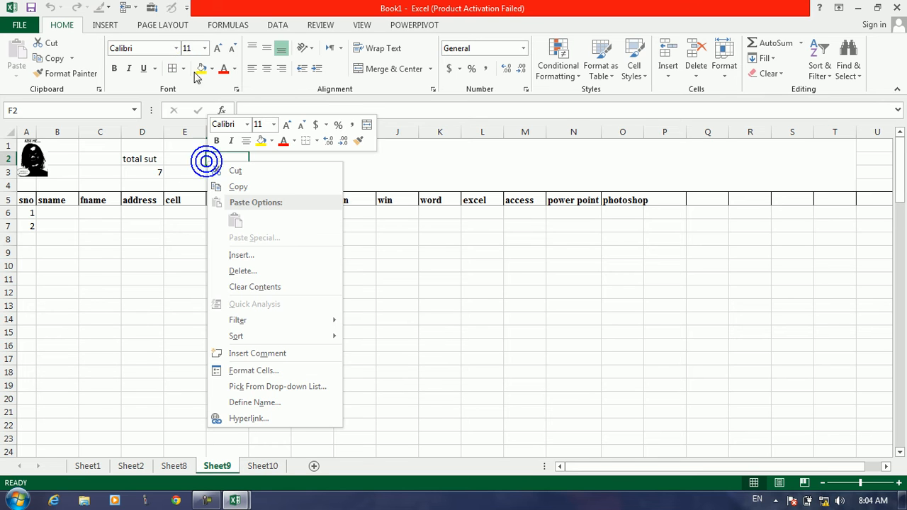
left_click(151, 8)
left_click(190, 36)
left_click(210, 196)
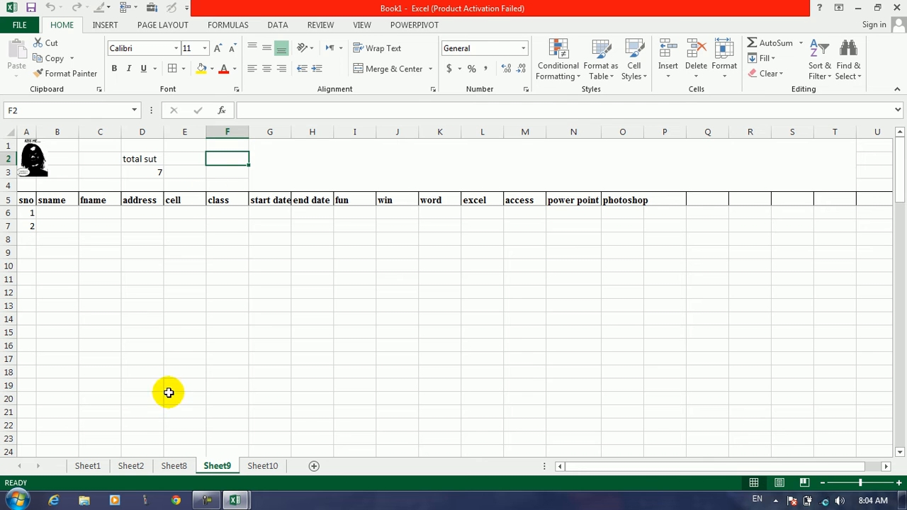
left_click(88, 468)
left_click(201, 177)
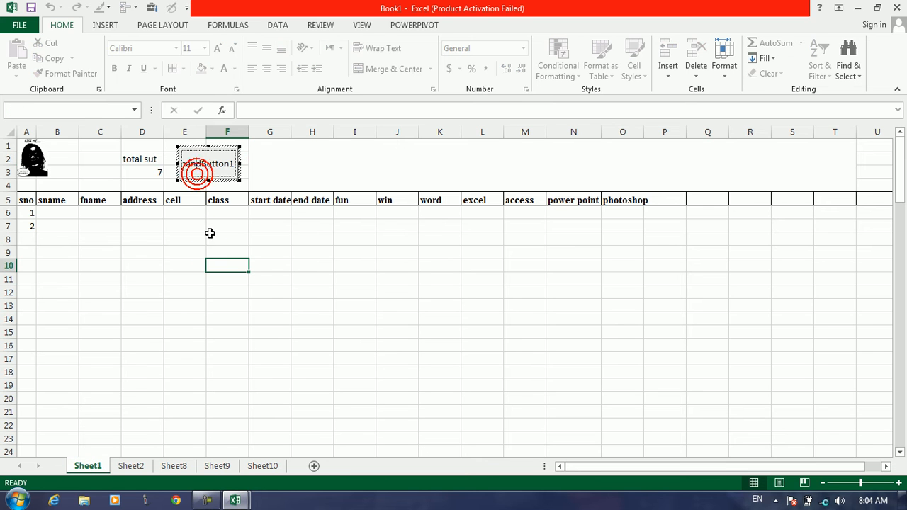
double_click(213, 170)
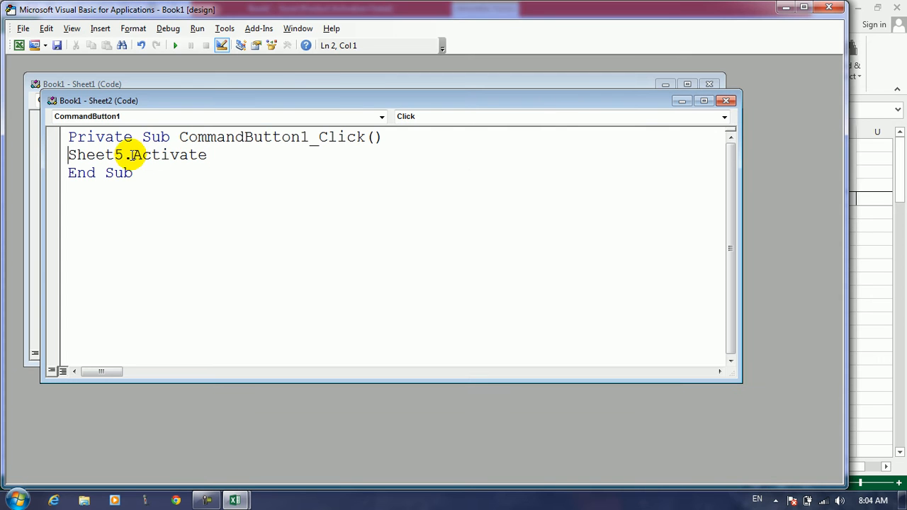
Change the button's statement to Sheet6.Activate, return to the workbook and turn Design Mode off.
type("6")
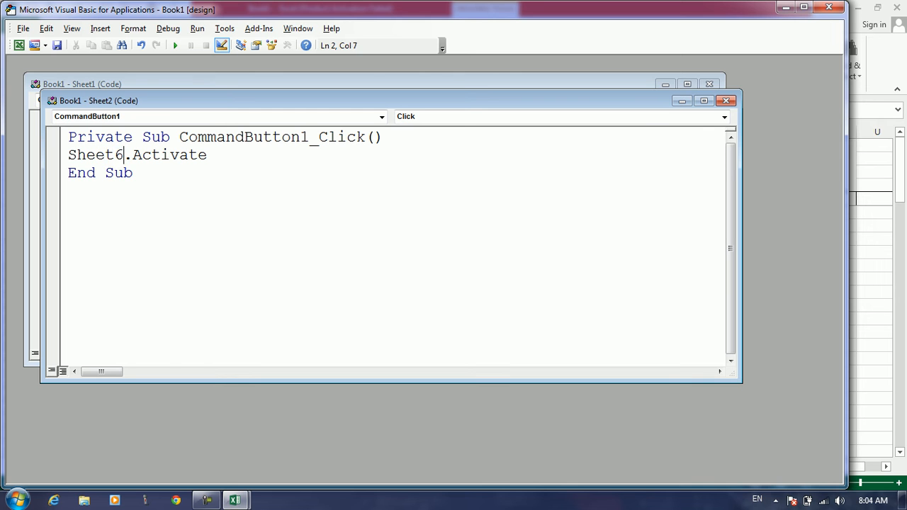
left_click(18, 44)
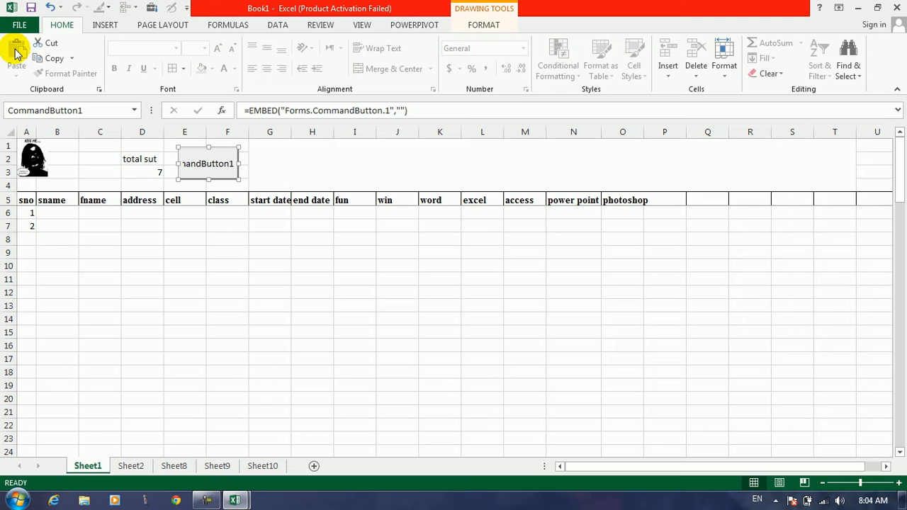
left_click_drag(252, 382, 252, 374)
left_click(152, 7)
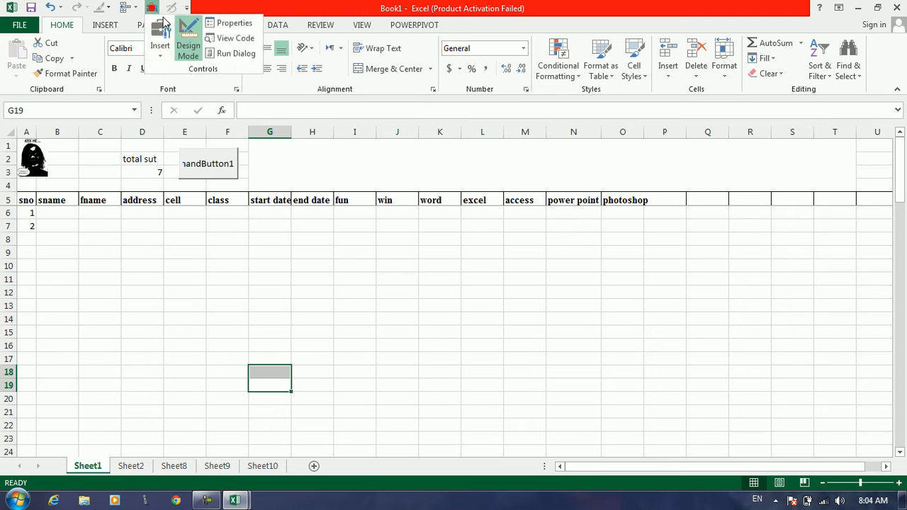
left_click(184, 35)
Test Sheet1's command button twice, ending the first run and debugging the second.
left_click(188, 305)
left_click(212, 164)
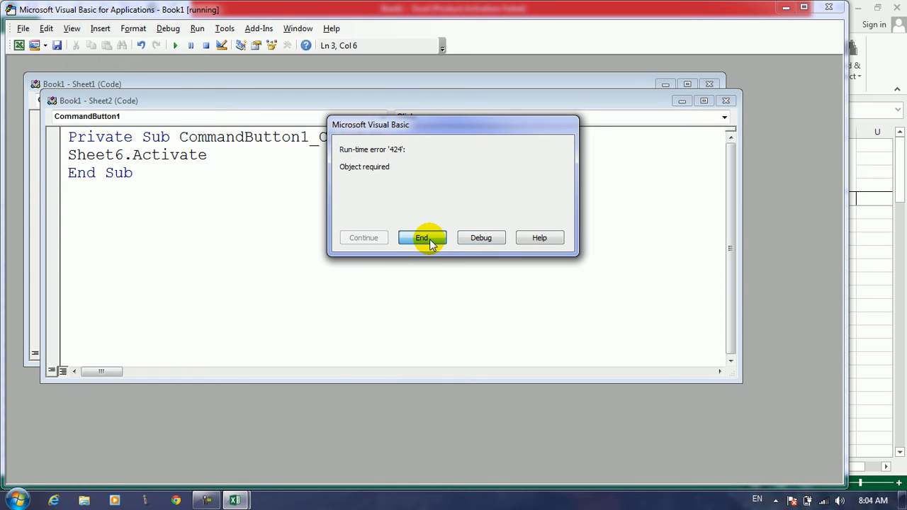
left_click(429, 239)
left_click(197, 162)
left_click(486, 238)
Reset the halted run and replace the statement in CommandButton1_Click with sheet1.Activate.
left_click(206, 45)
left_click_drag(212, 155, 2, 155)
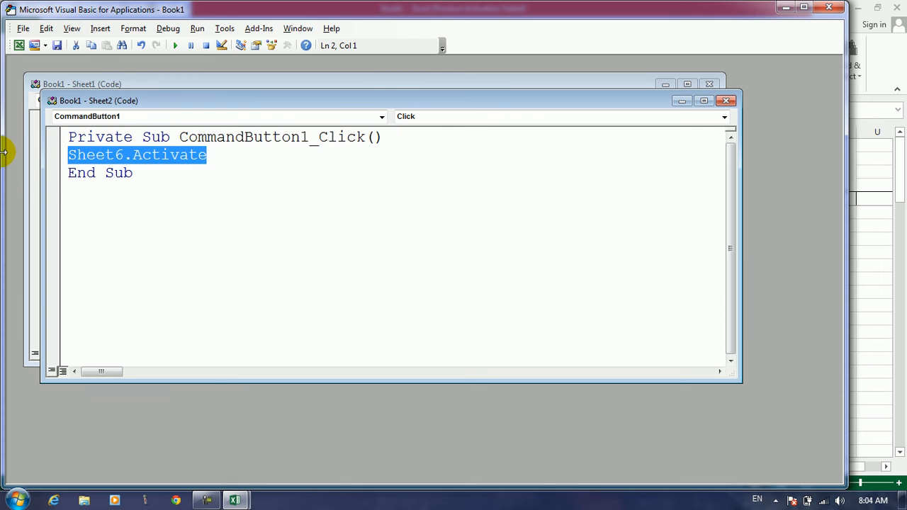
type("sheet")
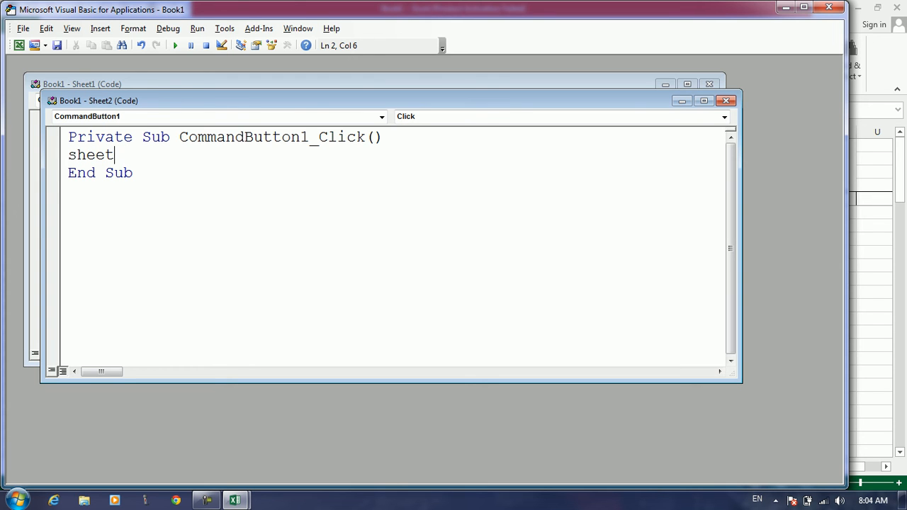
type(".")
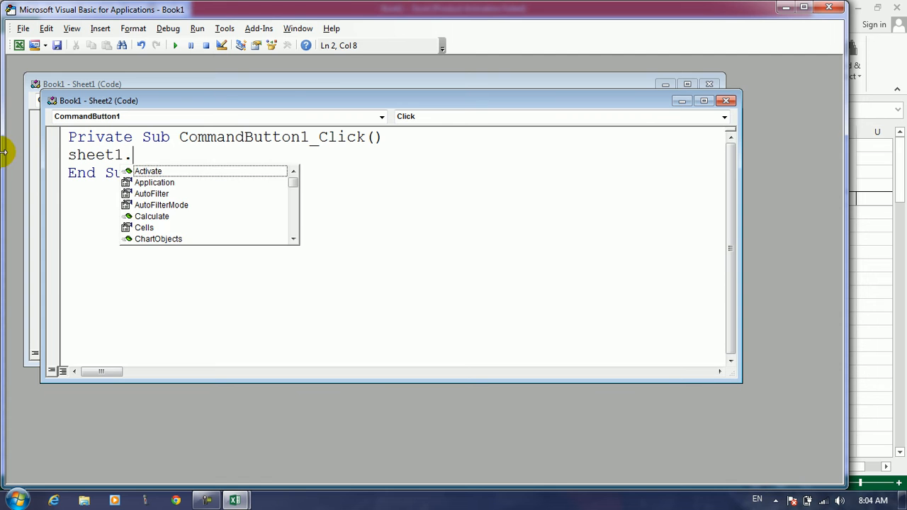
key("Tab")
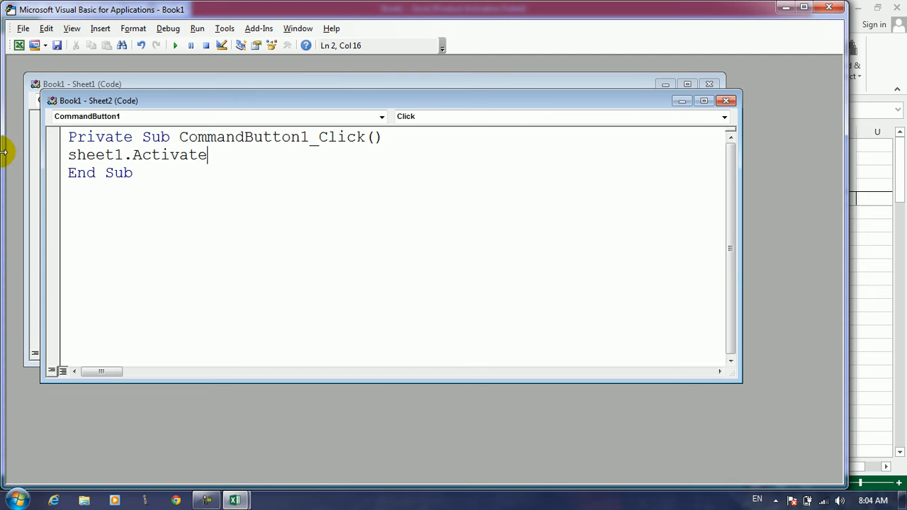
Return to the workbook and leave Design Mode so that Sheet1's command button can be run.
left_click(19, 45)
left_click(201, 280)
left_click(152, 7)
left_click(186, 39)
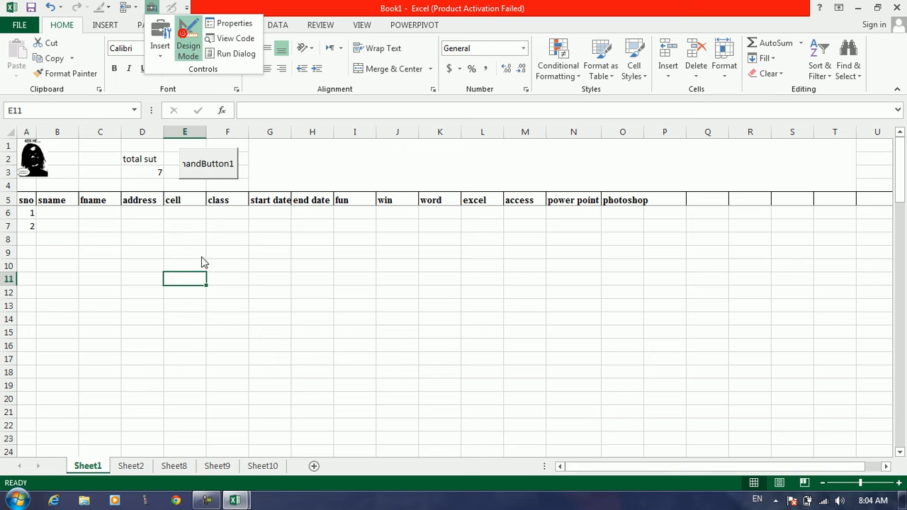
left_click(205, 163)
left_click(239, 265)
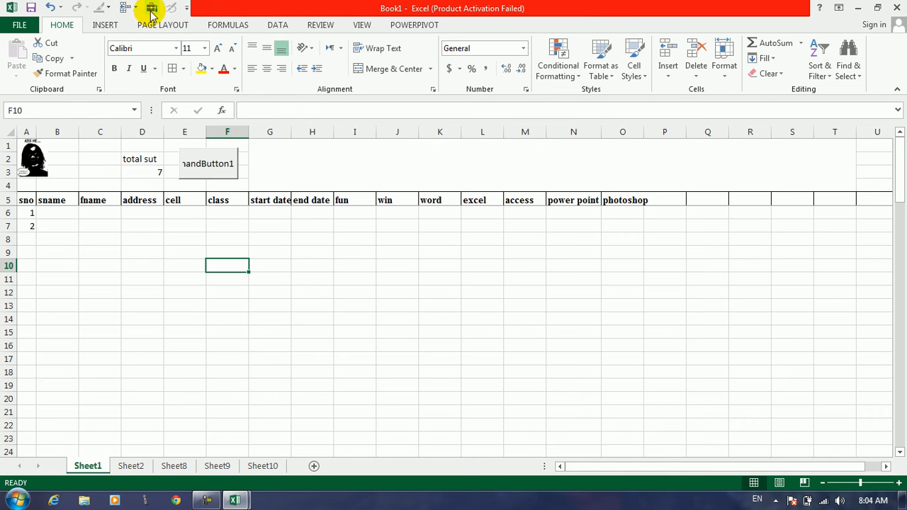
left_click(151, 7)
left_click(185, 32)
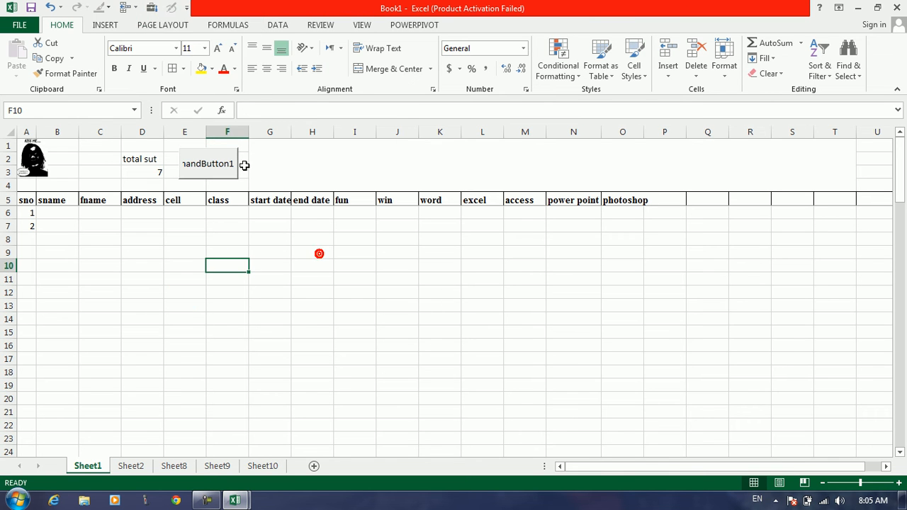
Run the command buttons on Sheet1 and Sheet10 in turn to check the navigation between both sheets.
left_click(204, 163)
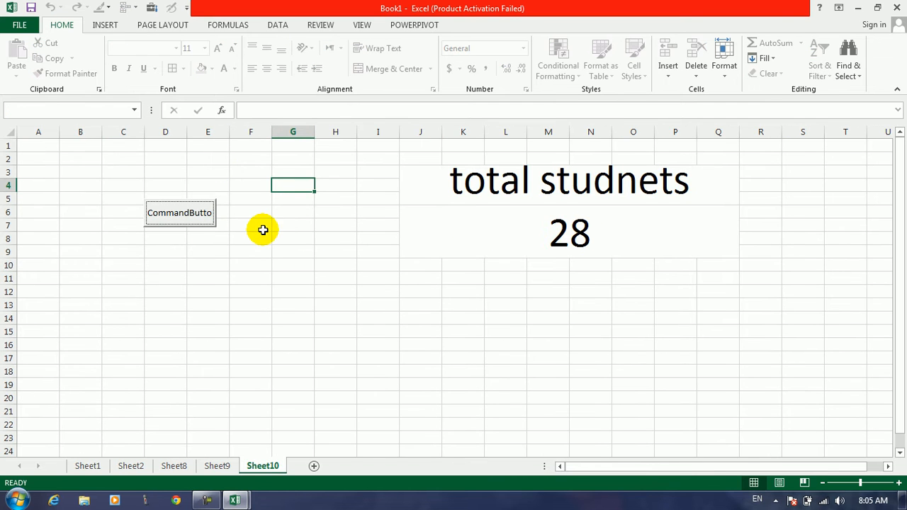
left_click(183, 216)
left_click(204, 166)
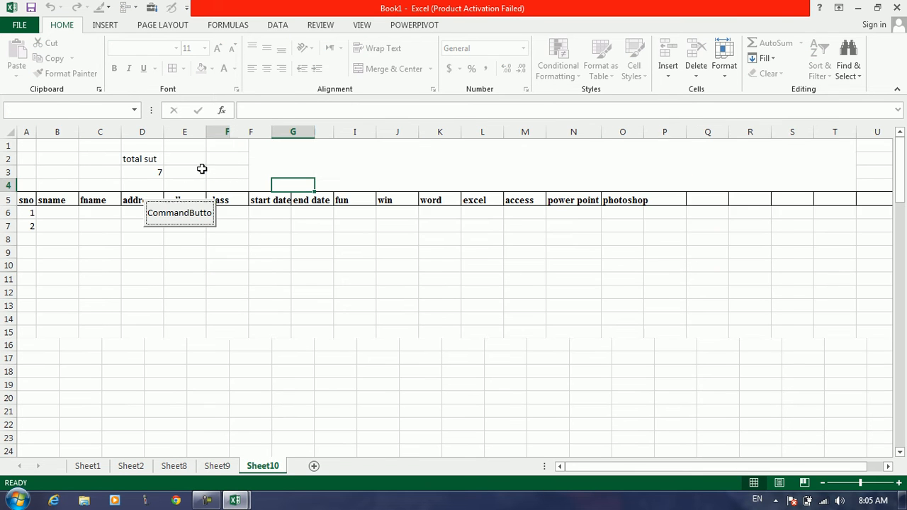
Turn Design Mode on and select the command button on Sheet10.
right_click(336, 287)
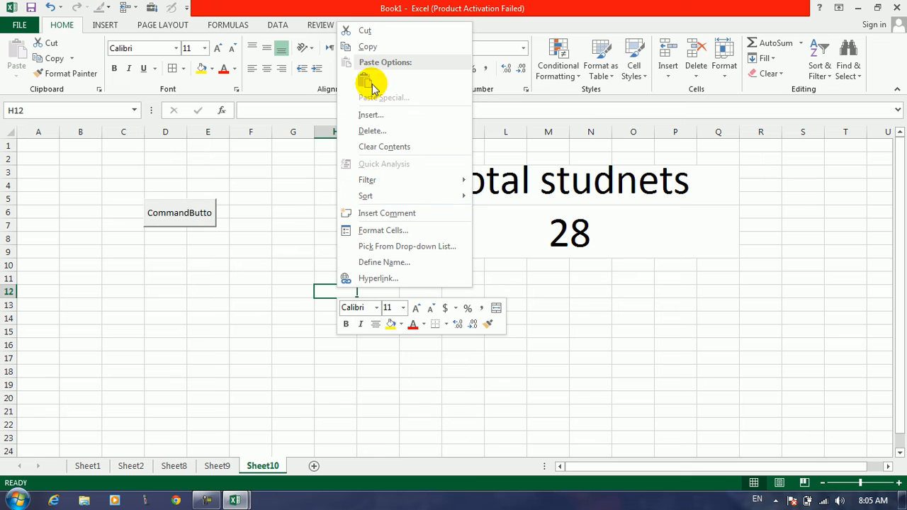
left_click(191, 221)
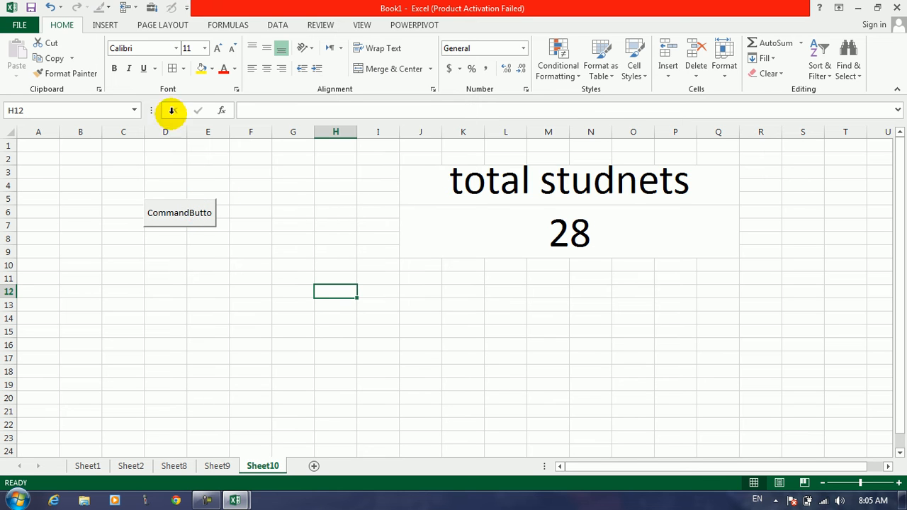
left_click(152, 7)
left_click(188, 39)
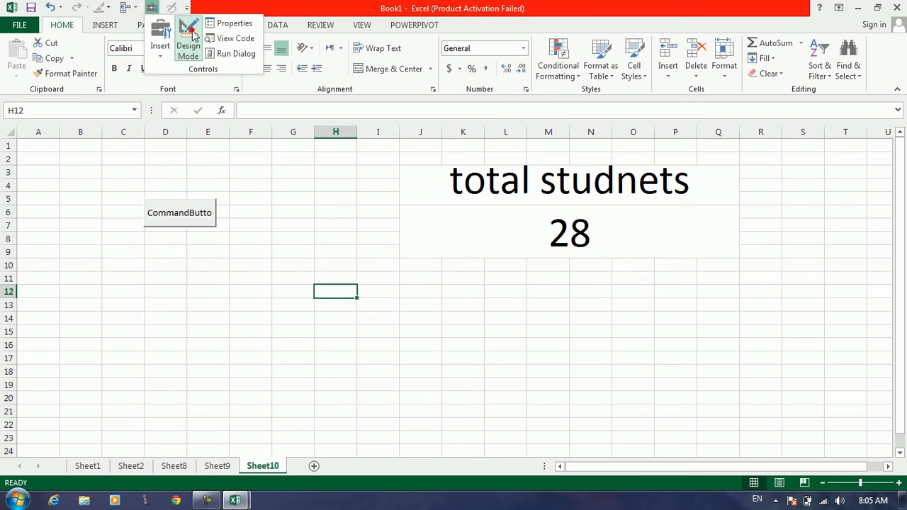
left_click(186, 215)
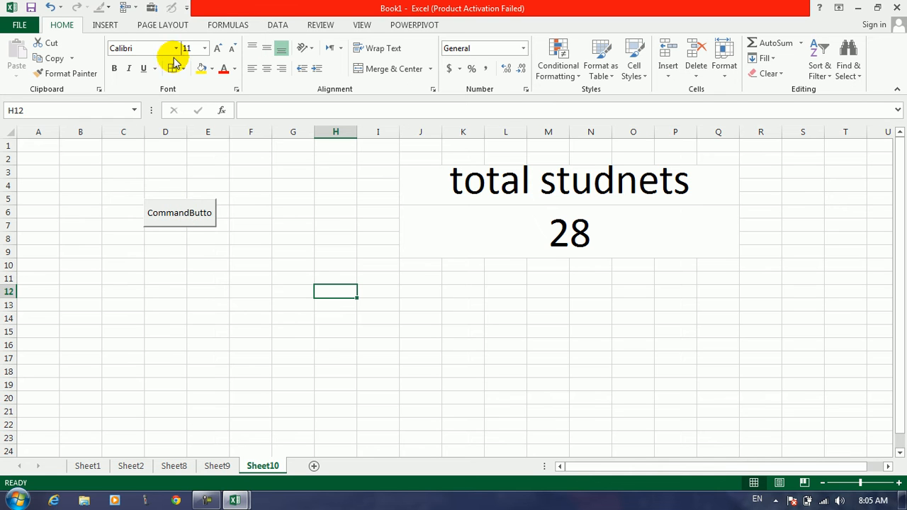
left_click(150, 9)
left_click(186, 219)
left_click(182, 210)
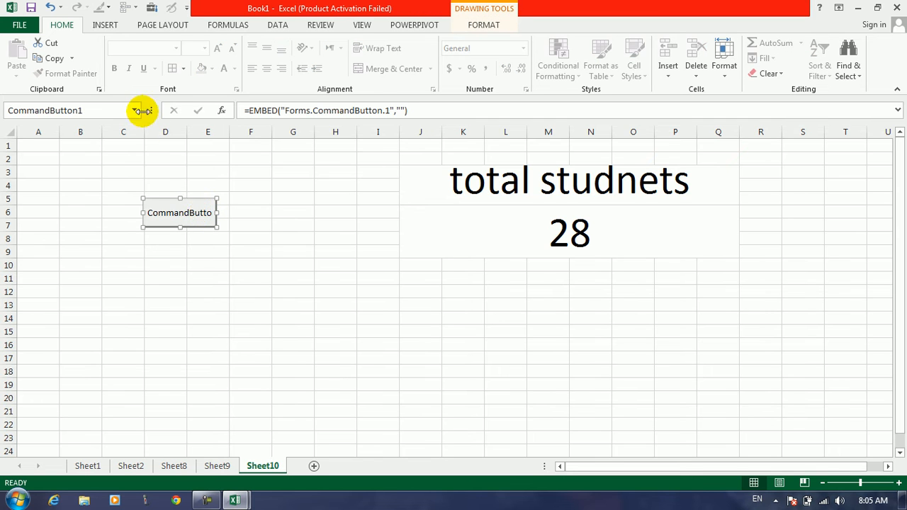
Open the properties of Sheet10's command button and try to set its (Name) to 600pm.
right_click(195, 215)
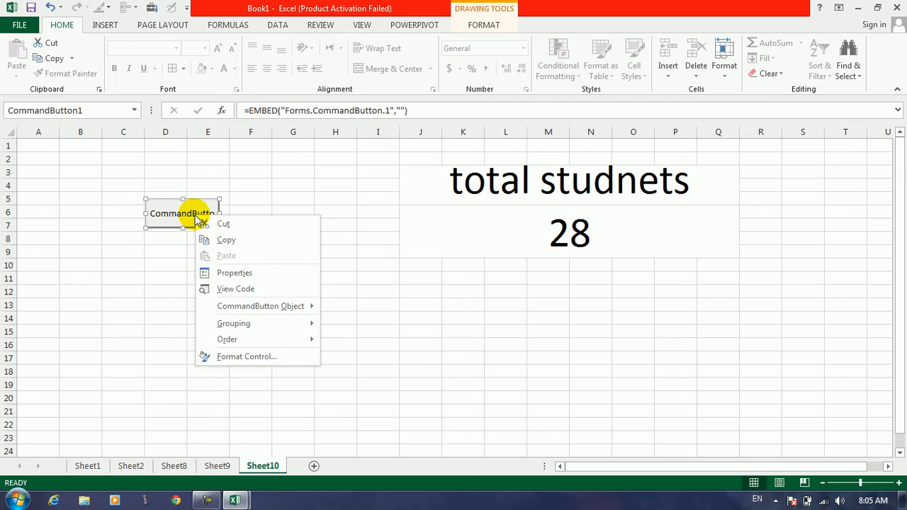
left_click(238, 273)
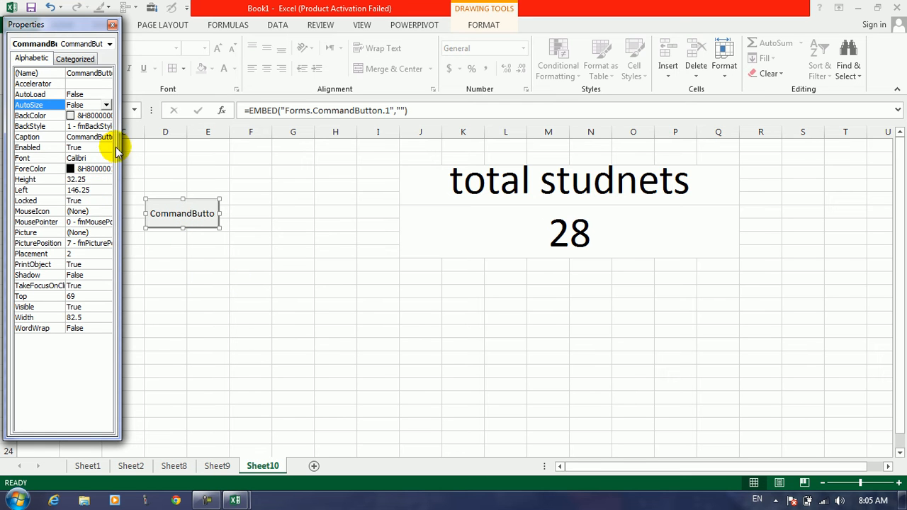
left_click_drag(122, 150, 142, 149)
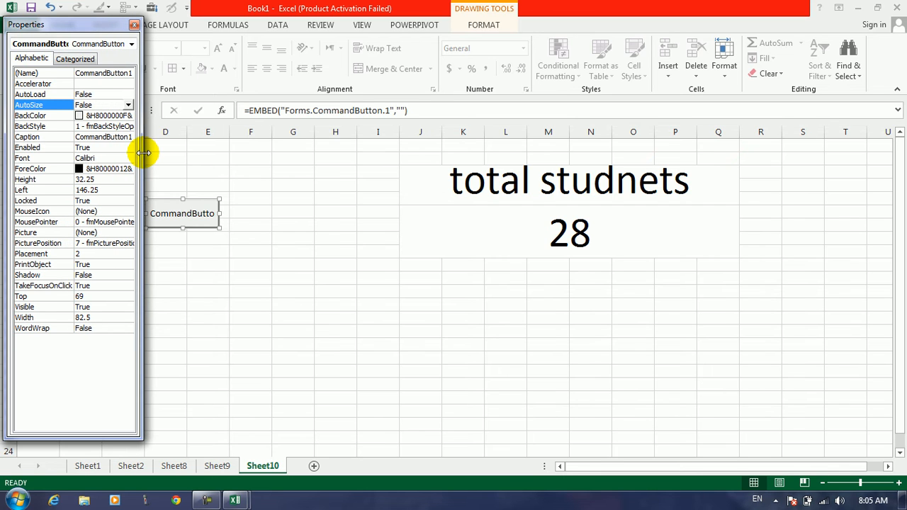
left_click(108, 74)
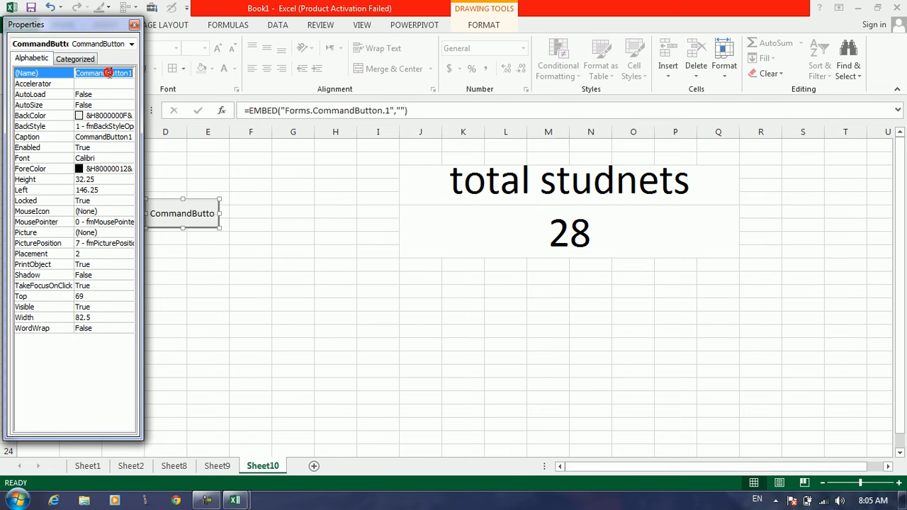
type("600pm")
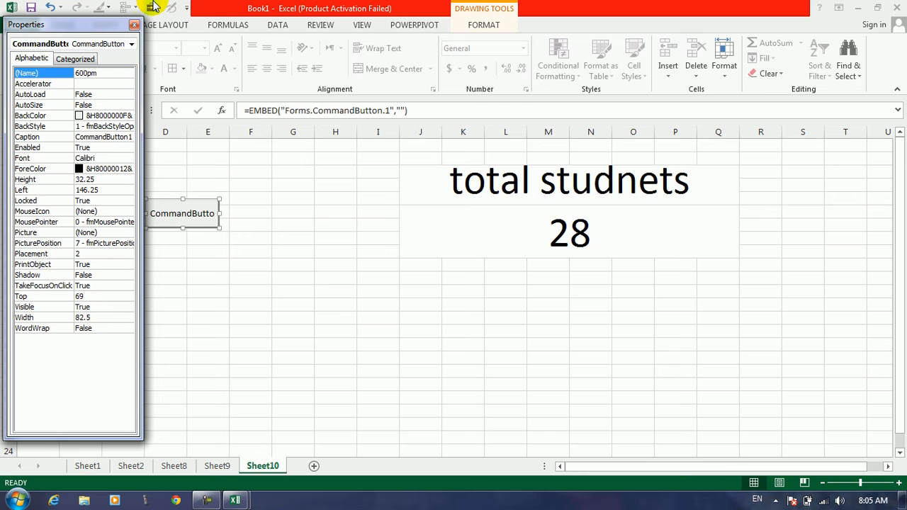
left_click(134, 26)
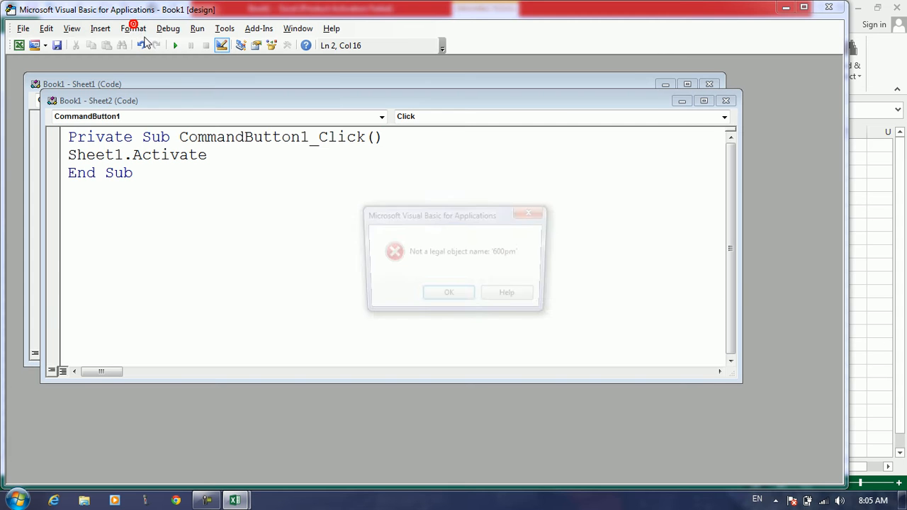
left_click(439, 296)
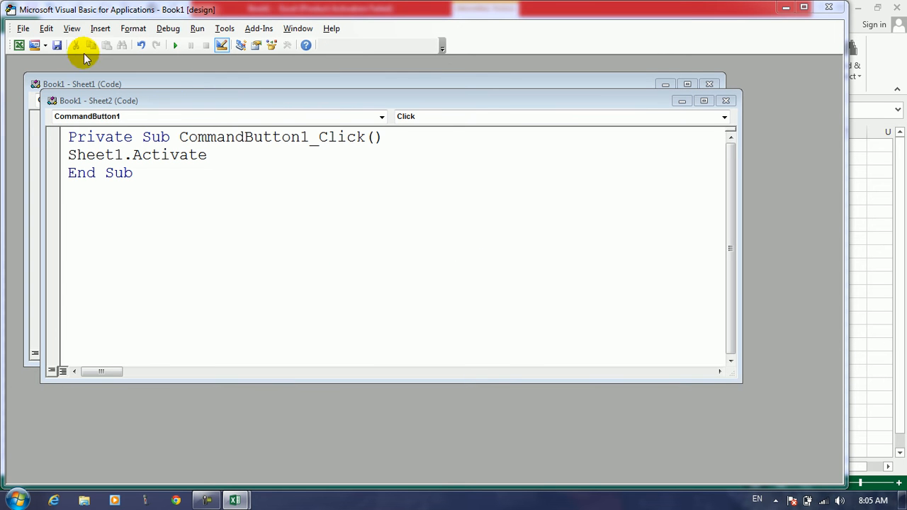
left_click(19, 46)
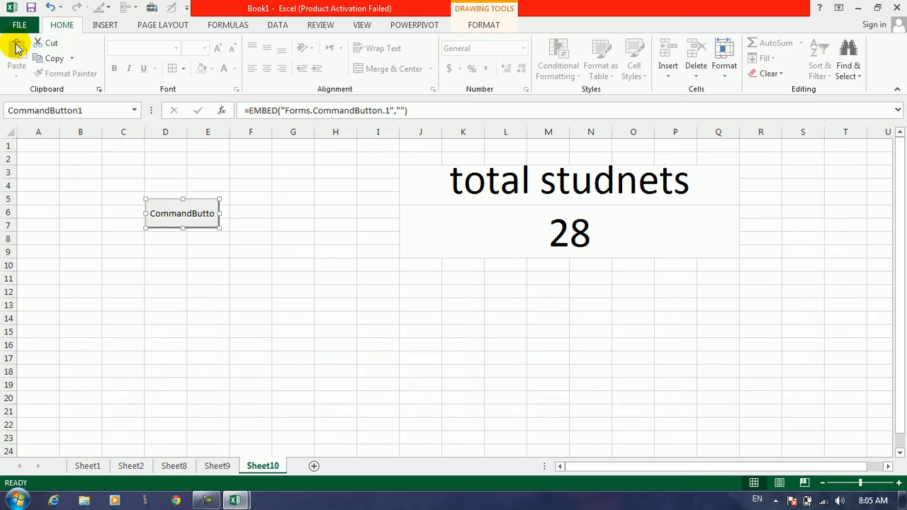
Edit the caption of Sheet10's command button directly on the object to read 600 AM.
right_click(199, 215)
mouse_move(262, 310)
left_click(355, 307)
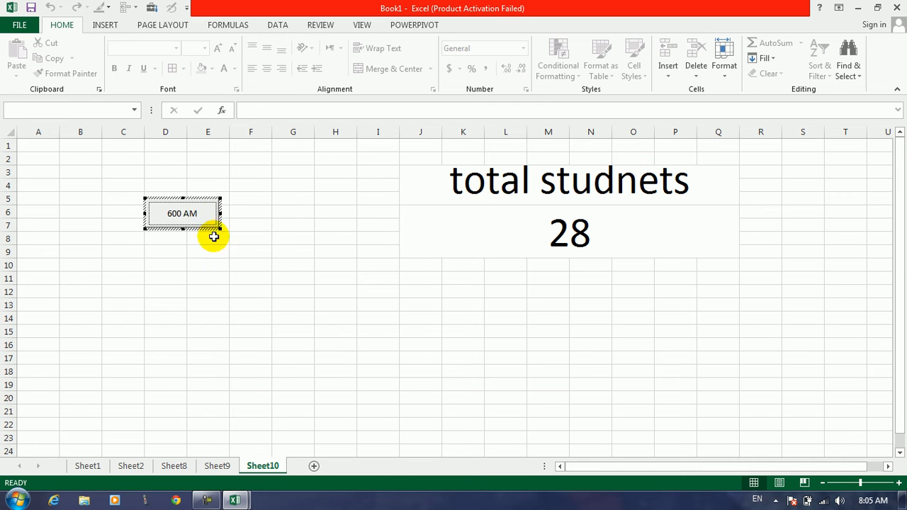
left_click(221, 276)
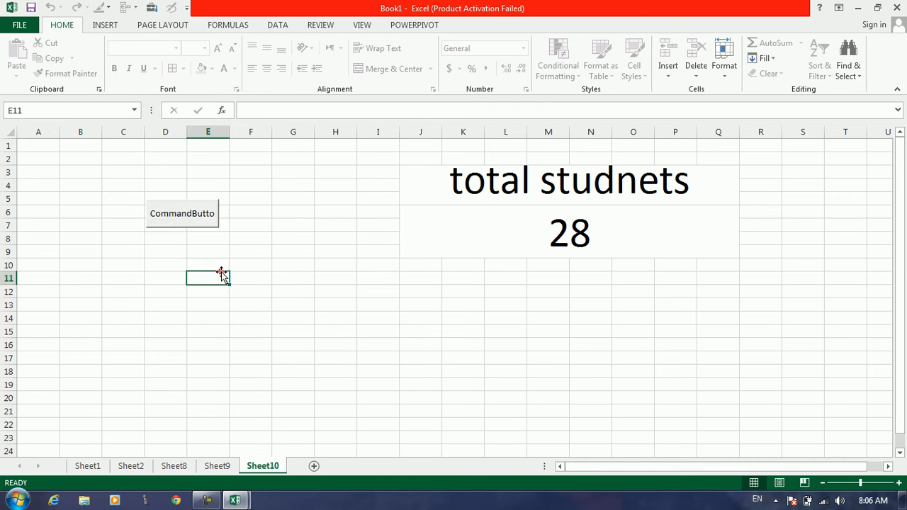
Turn Design Mode off and run the 600 AM button on Sheet10.
left_click(154, 8)
left_click(178, 205)
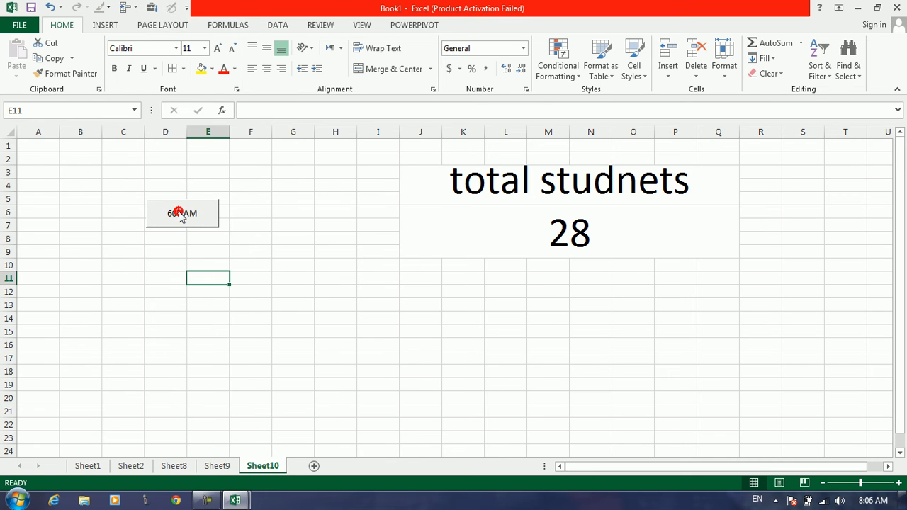
Rename the worksheet Sheet1 as 600 am.
left_click(83, 454)
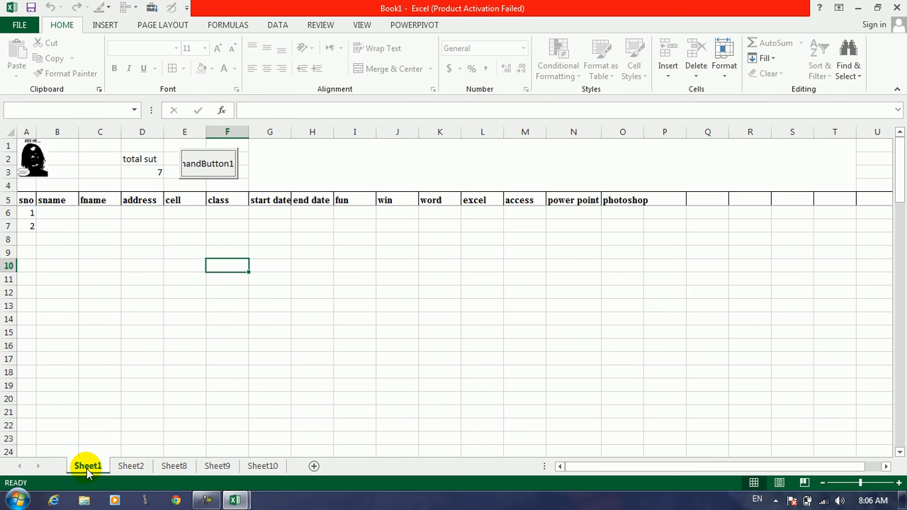
right_click(88, 471)
left_click(124, 346)
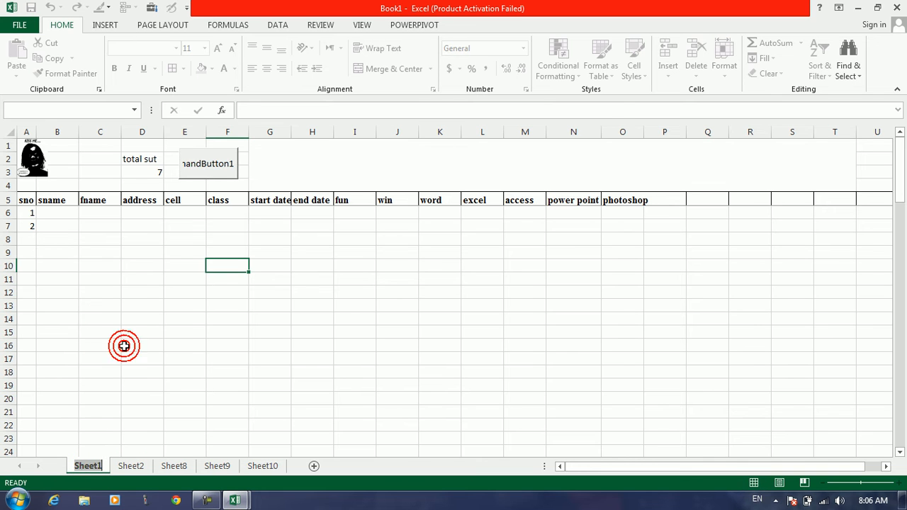
type("600 am")
key("Return")
left_click(277, 251)
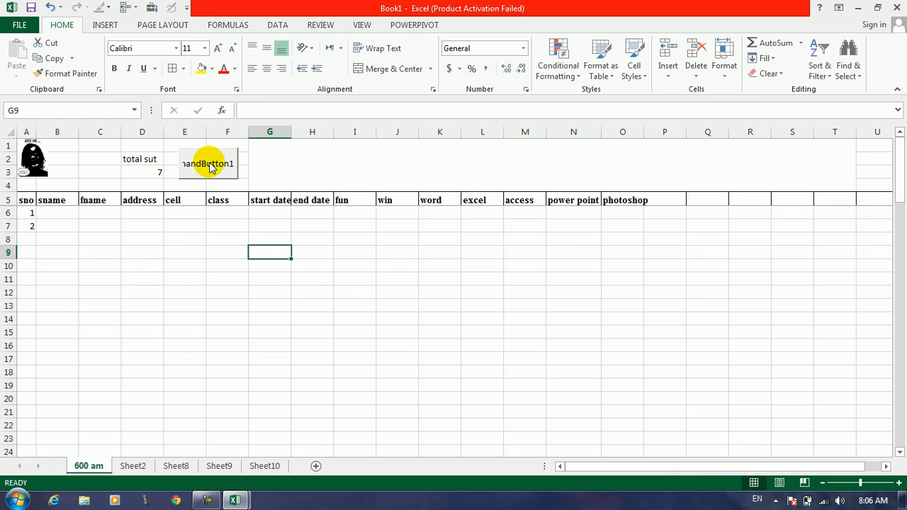
Test the command button on the 600 am sheet, and return to that sheet.
left_click(209, 163)
left_click(209, 164)
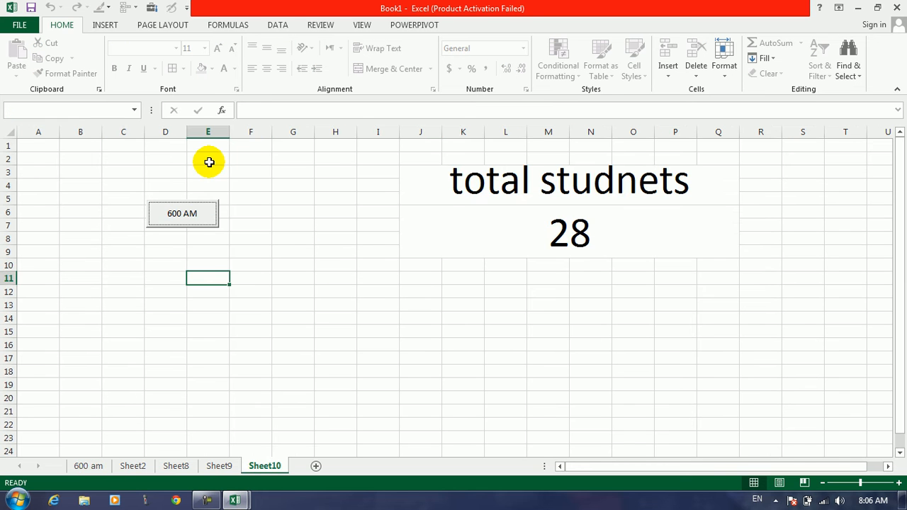
left_click(91, 466)
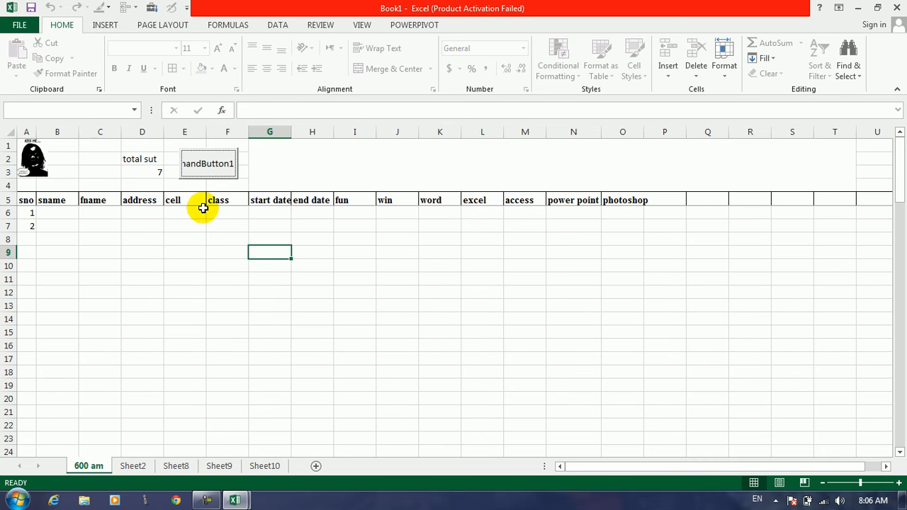
Turn Design Mode on and edit the caption of the 600 am sheet's command button to read Back.
left_click(152, 7)
left_click(188, 46)
right_click(221, 164)
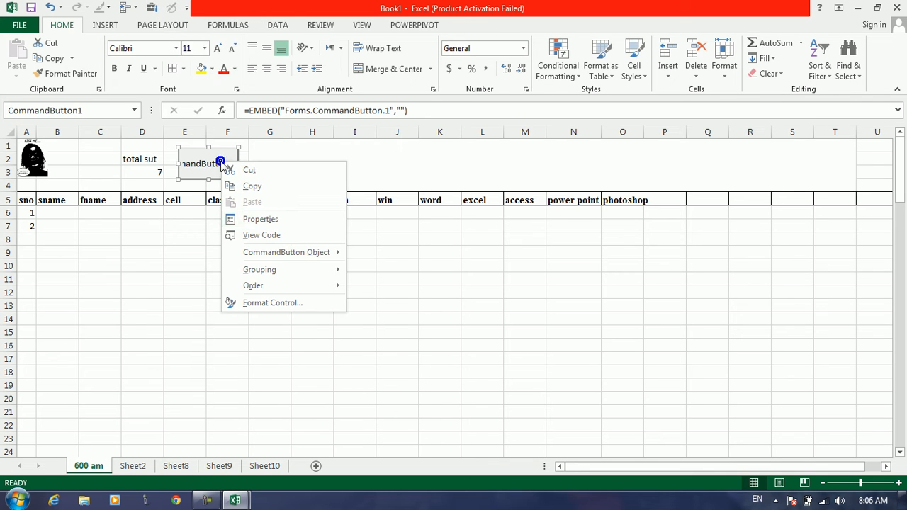
mouse_move(318, 253)
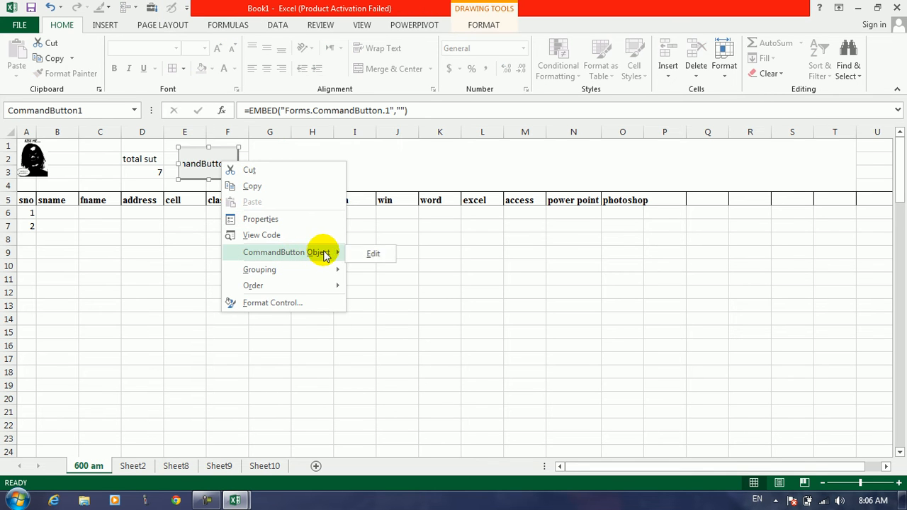
left_click(373, 253)
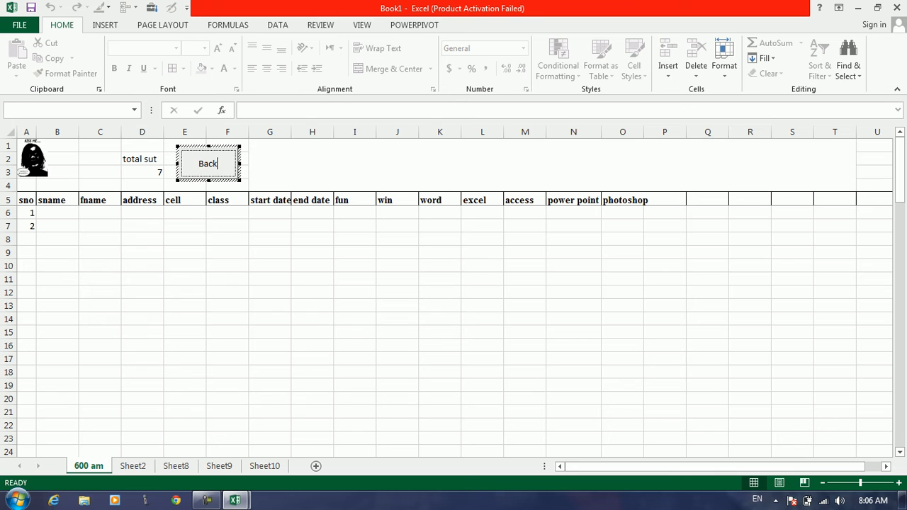
left_click(313, 372)
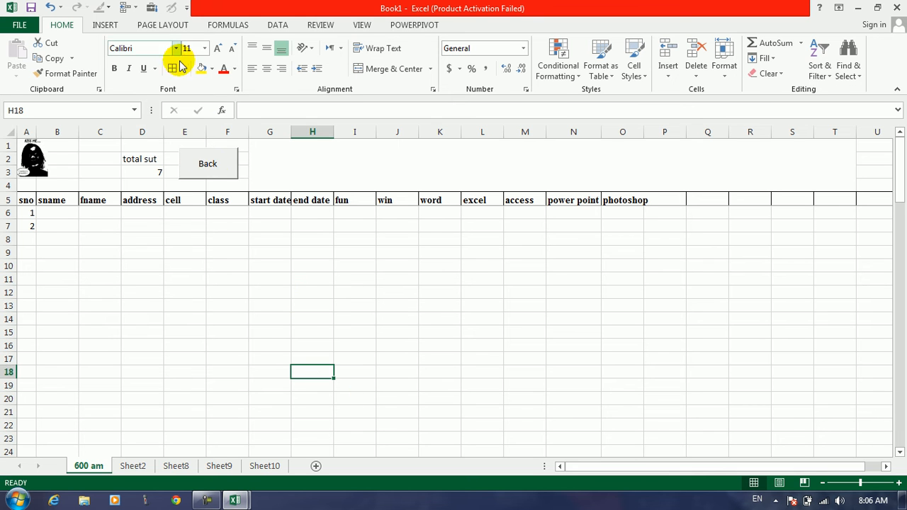
Turn Design Mode off and test the Back and 600 AM buttons by switching repeatedly between the 600 am sheet and Sheet10.
left_click(155, 8)
left_click(186, 33)
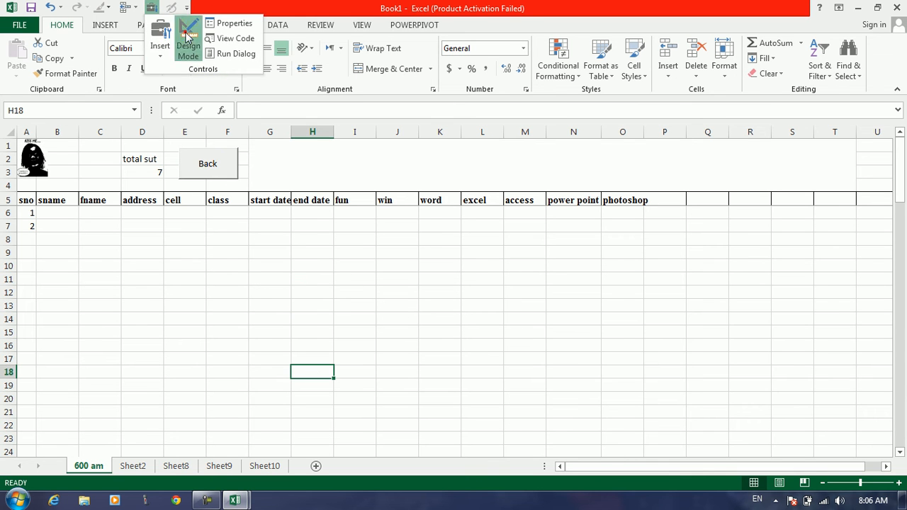
left_click(208, 166)
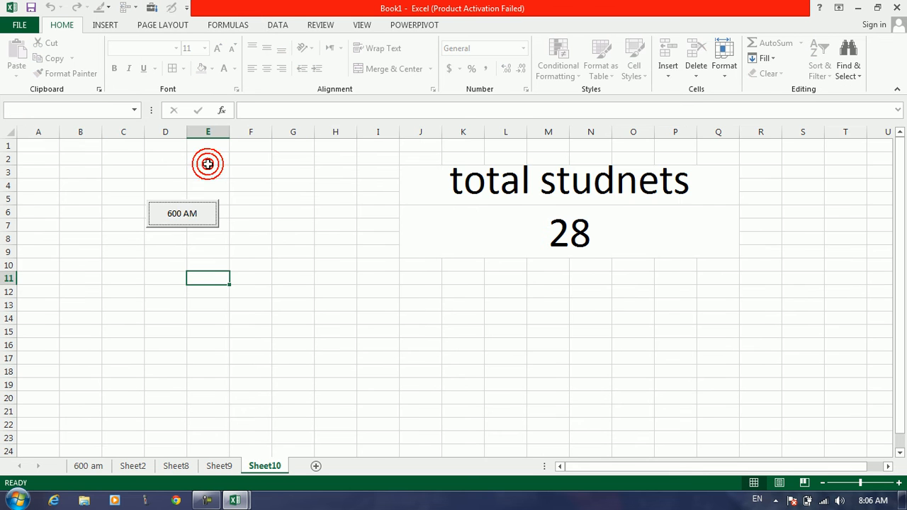
left_click(190, 207)
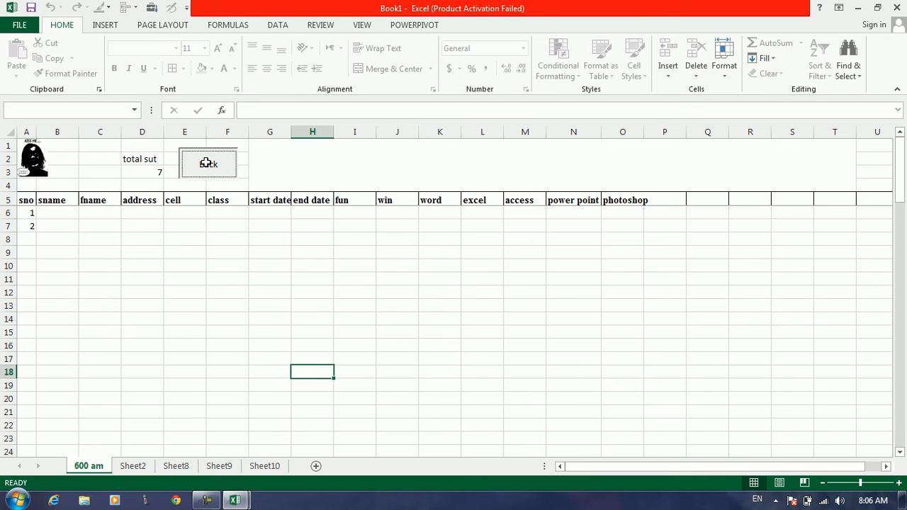
left_click(207, 166)
left_click(192, 216)
left_click(207, 164)
left_click(187, 210)
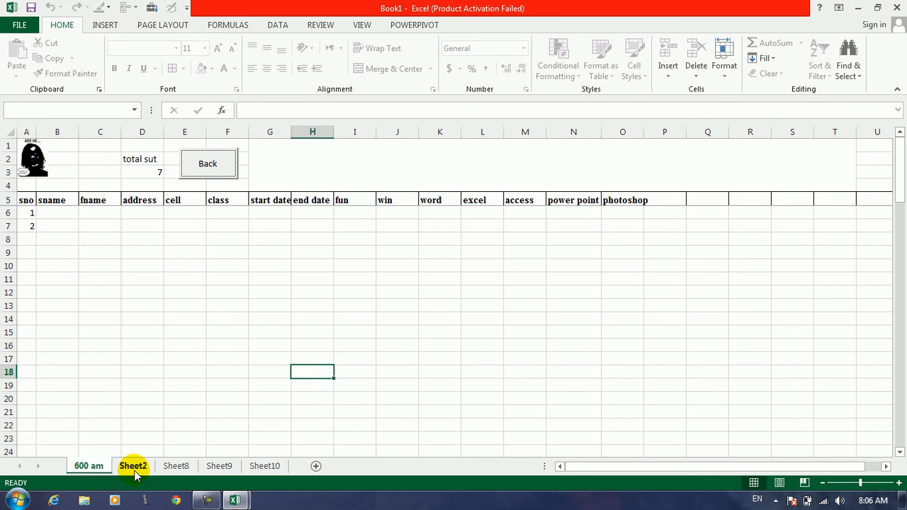
left_click(211, 172)
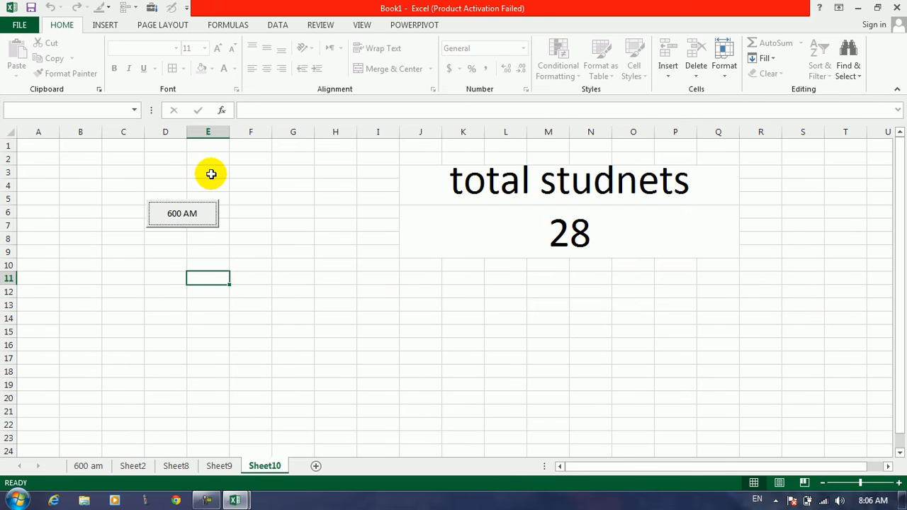
Insert a second ActiveX command button on Sheet10 directly below the 600 AM button, about the same size.
left_click(243, 249)
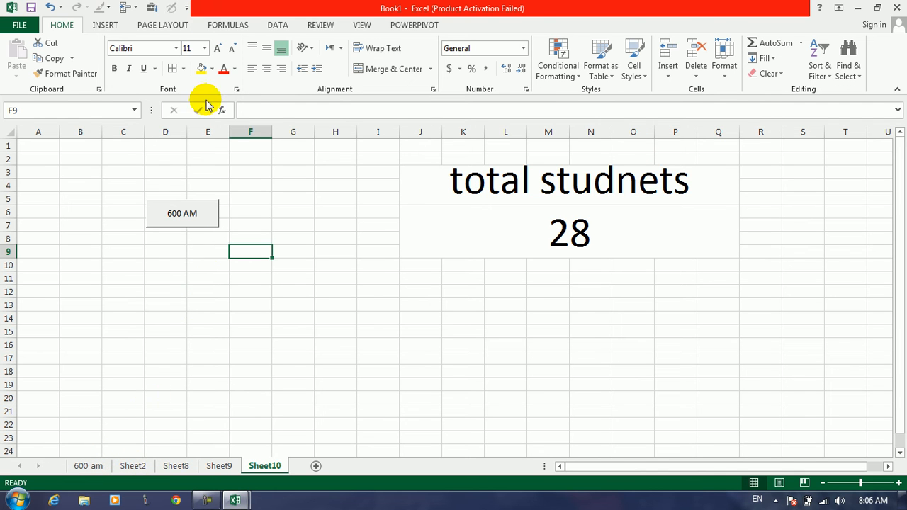
left_click(156, 9)
left_click(160, 55)
left_click(158, 127)
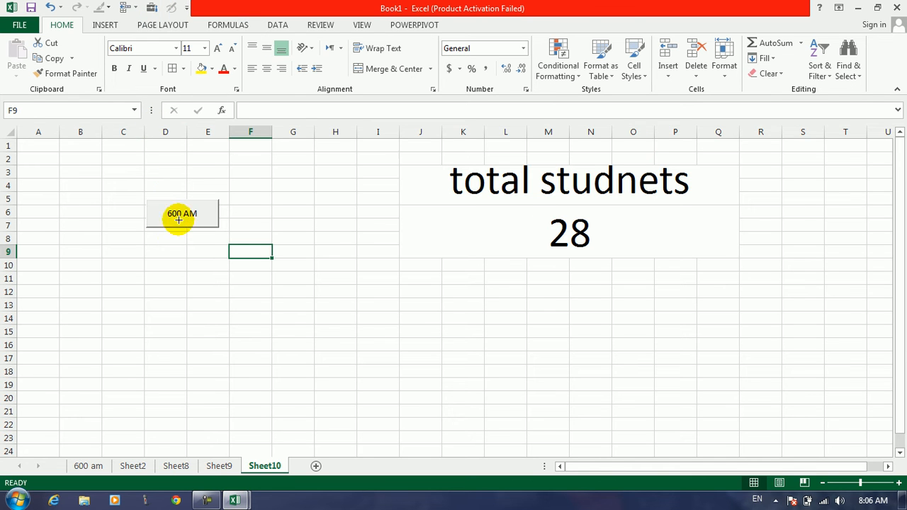
left_click_drag(144, 230, 220, 261)
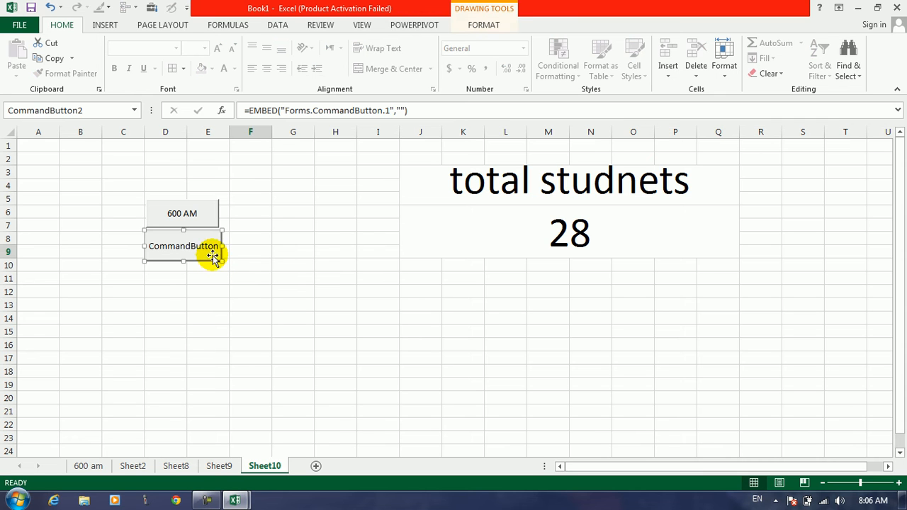
Add the code sheet3.Activate to the Click procedure of Sheet10's second command button and return to the worksheet.
double_click(193, 246)
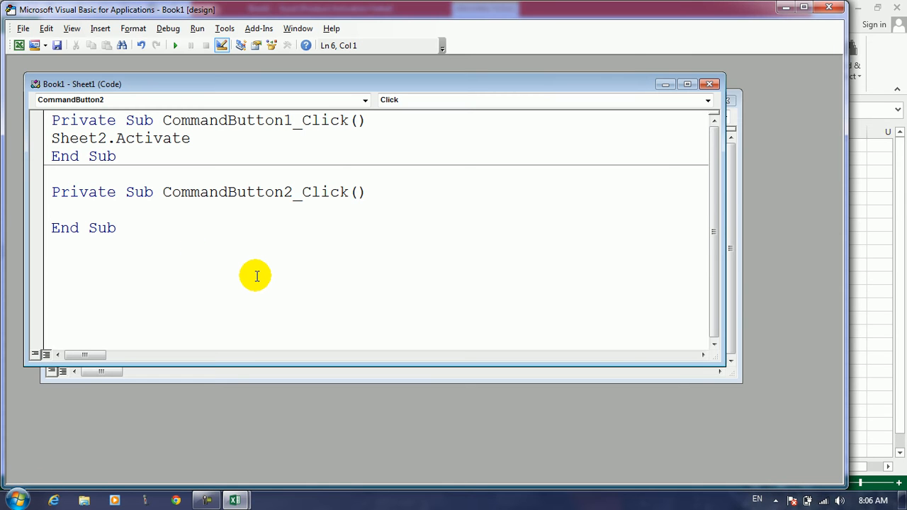
type("sheet")
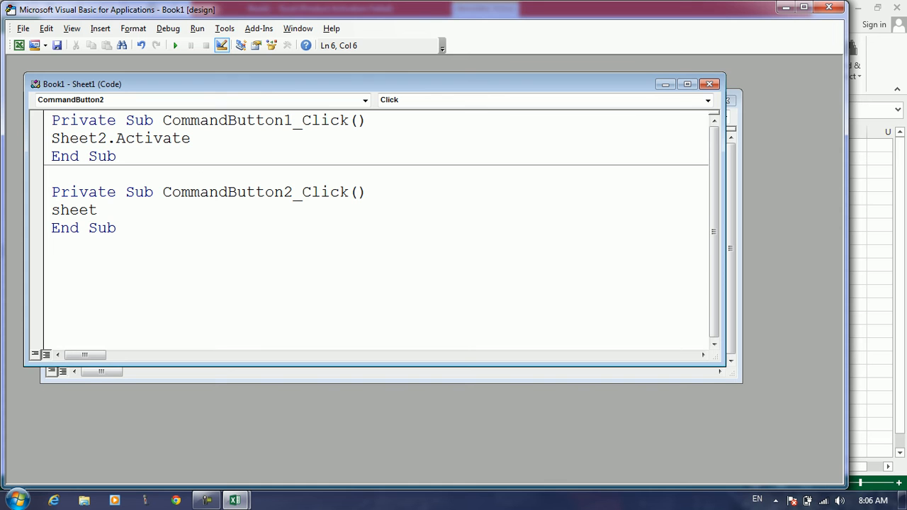
type("3.Activa")
key("Tab")
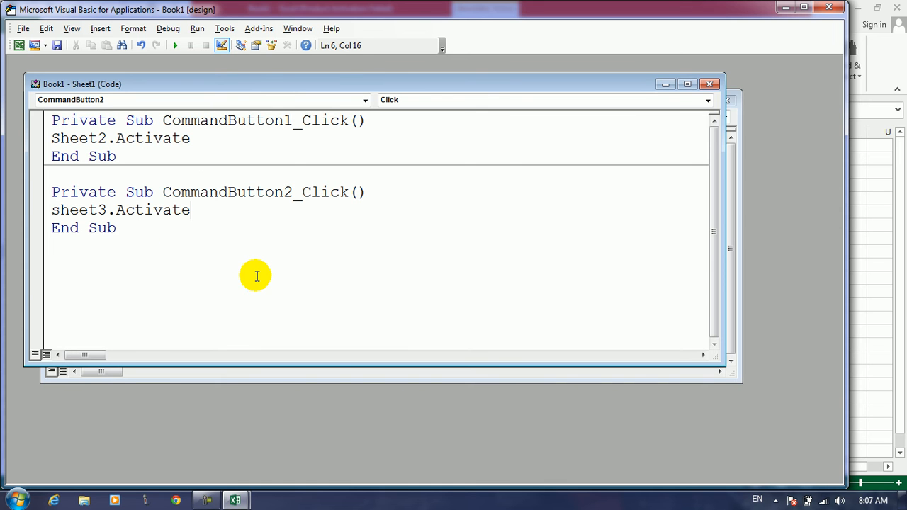
left_click(19, 45)
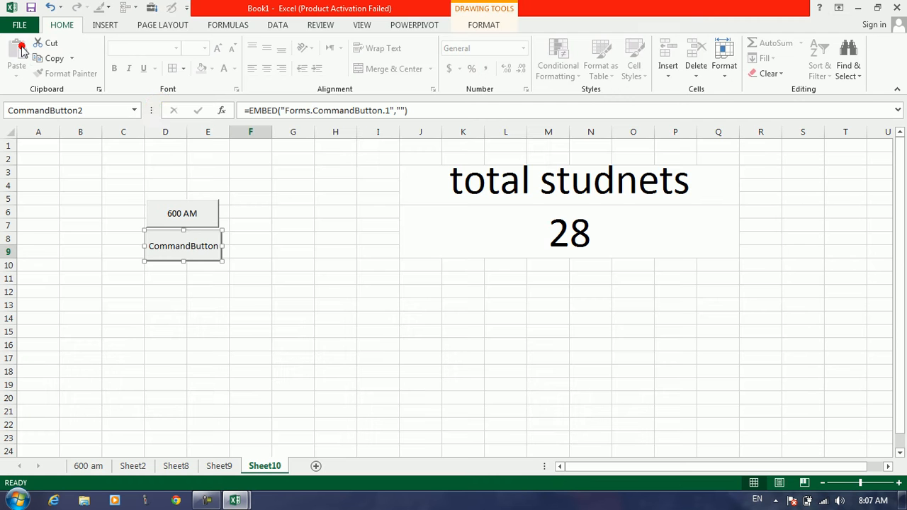
Edit the caption of Sheet10's second command button directly on the object to read 700 Am.
left_click(283, 319)
left_click(193, 250)
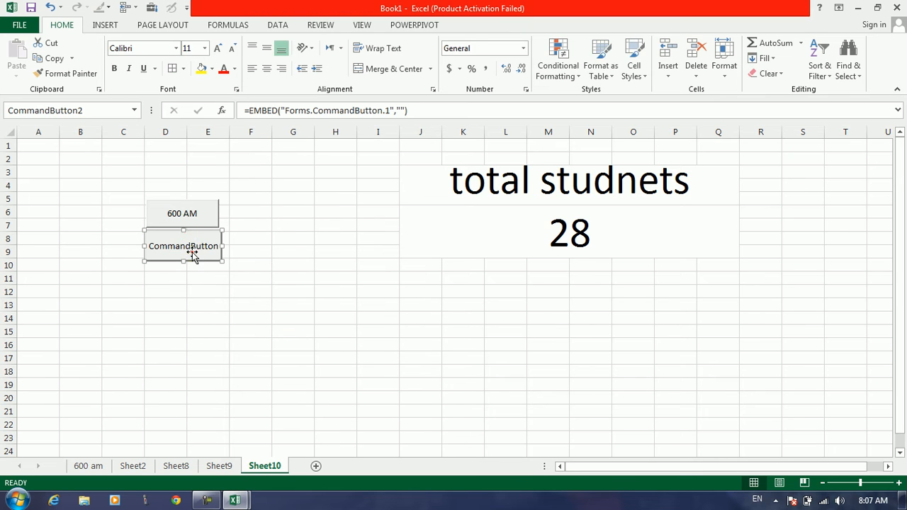
right_click(195, 248)
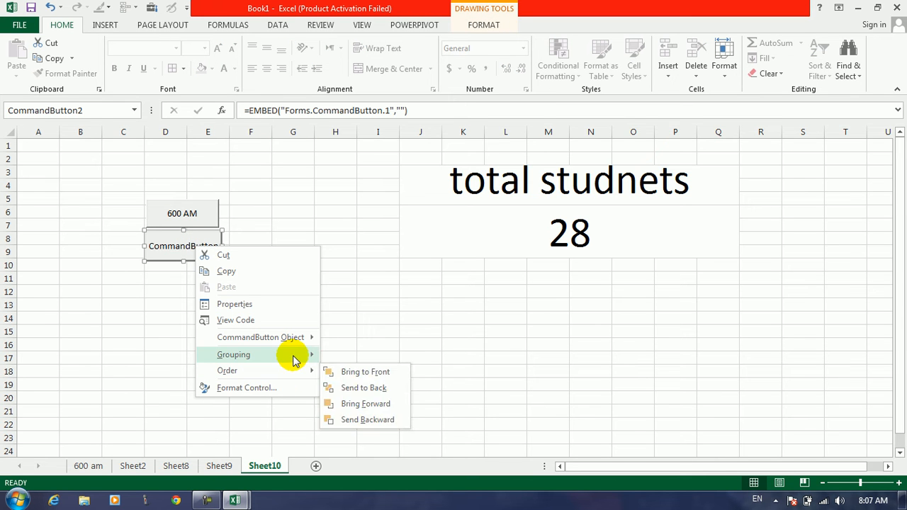
mouse_move(296, 339)
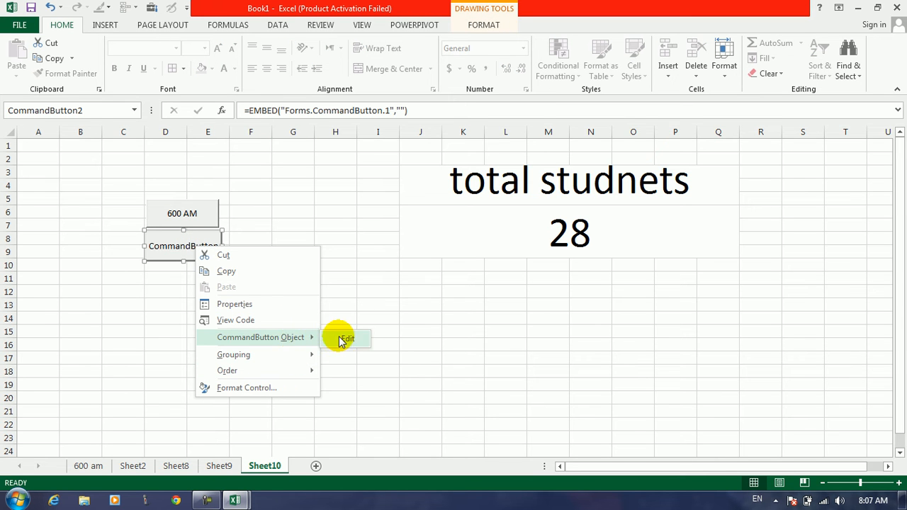
left_click(342, 339)
key("BackSpace")
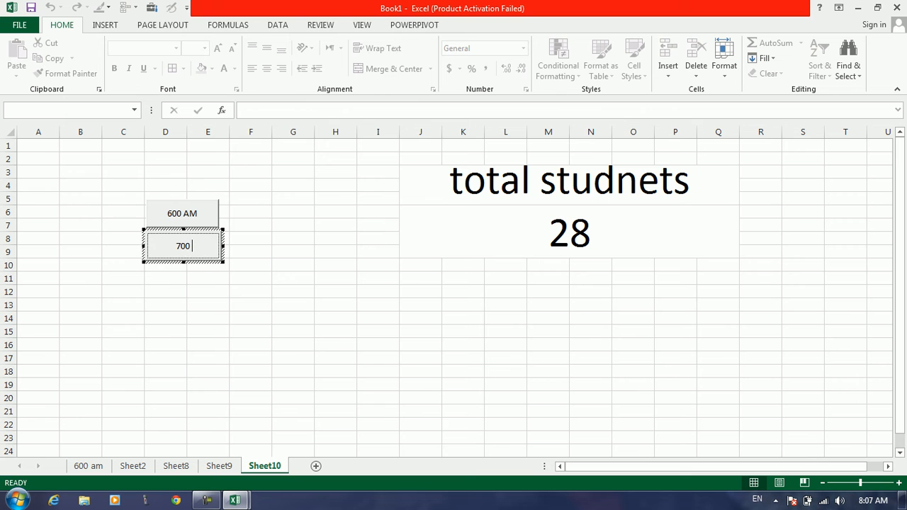
left_click(285, 316)
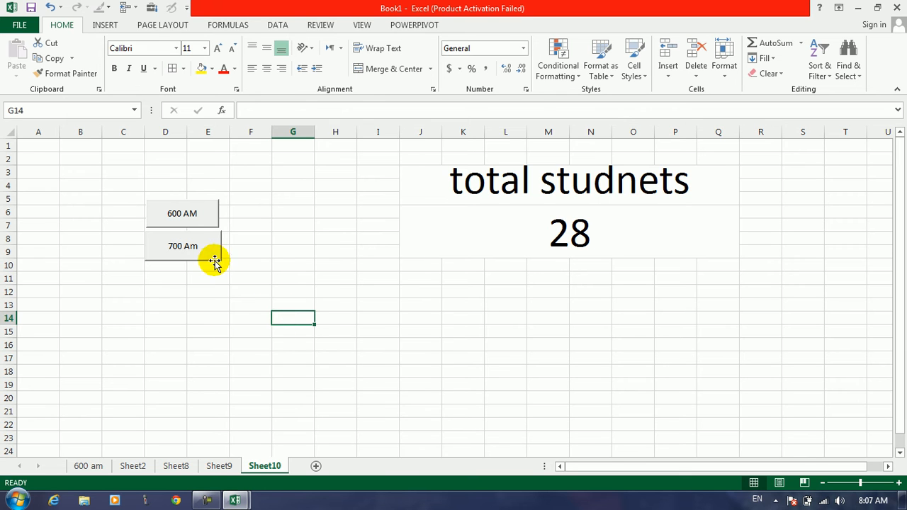
Turn Design Mode off and run the 700 Am button on Sheet10.
left_click(151, 8)
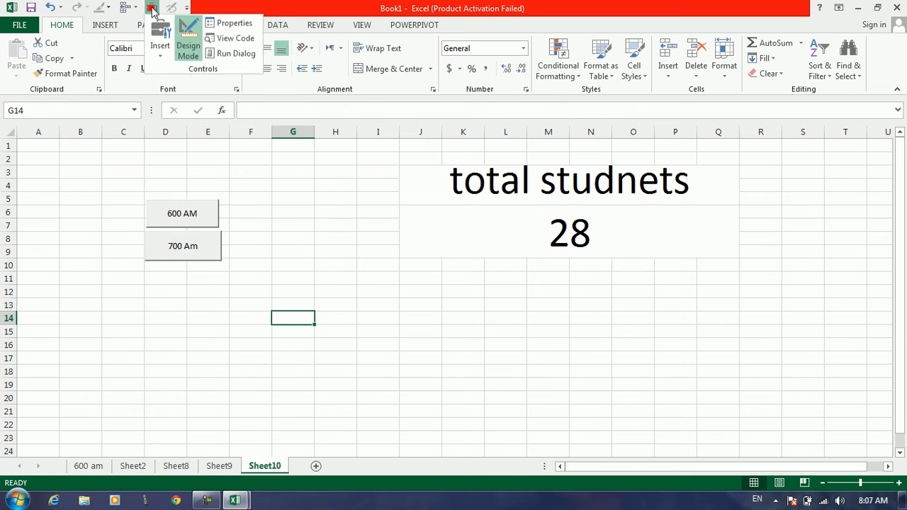
left_click(284, 199)
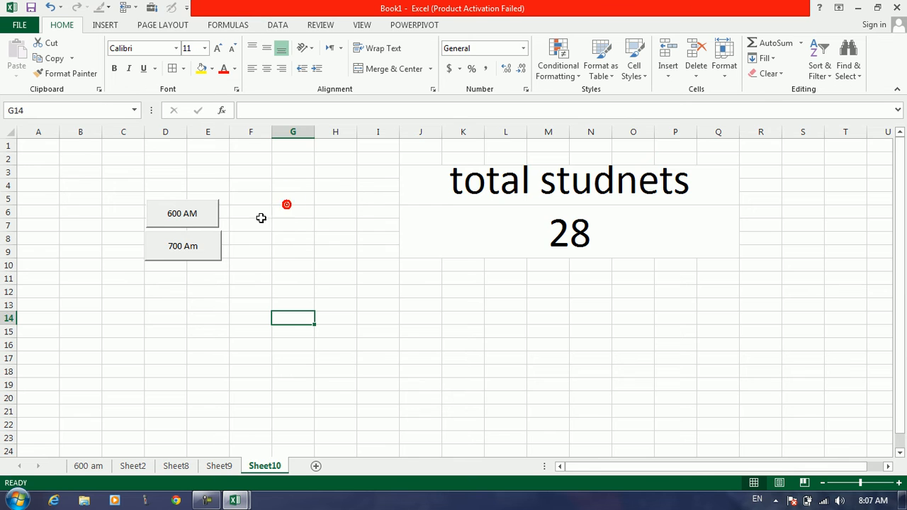
left_click(188, 246)
Insert an ActiveX command button on Sheet2 above the cell and class headings, beside the student total.
right_click(209, 148)
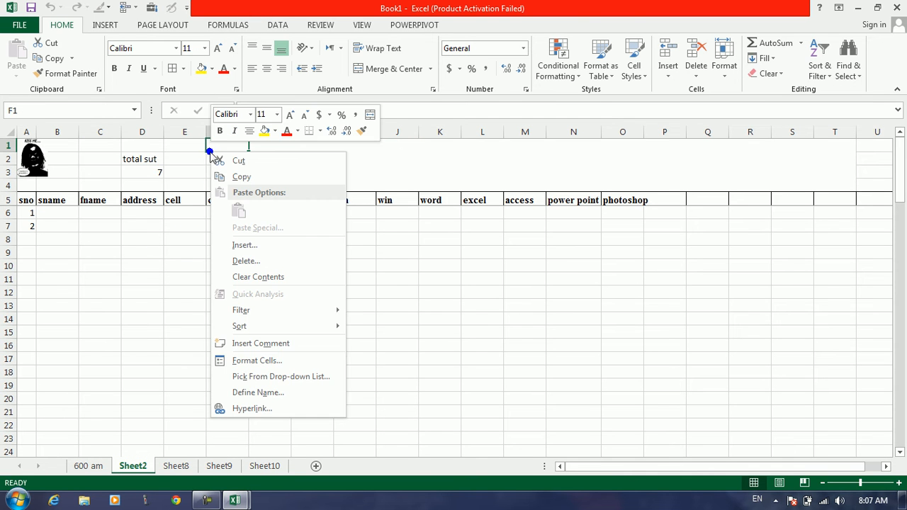
left_click(151, 7)
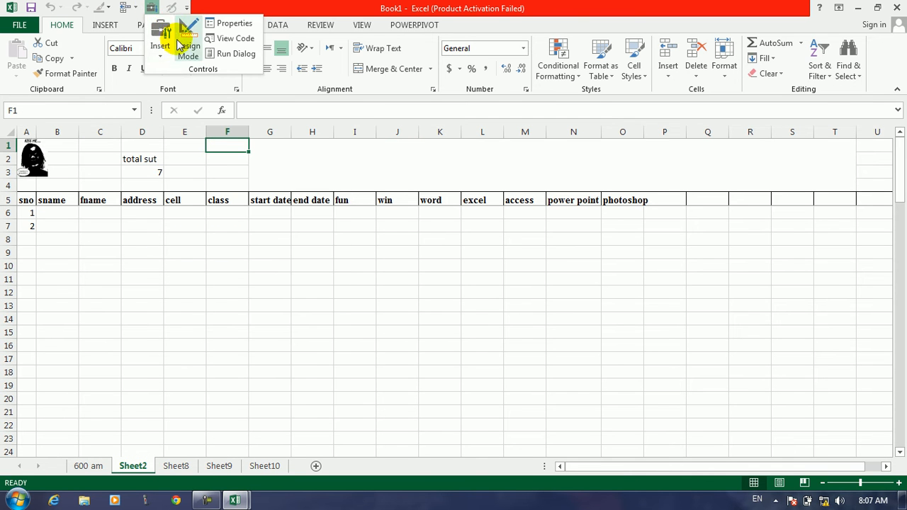
left_click(160, 41)
left_click(154, 125)
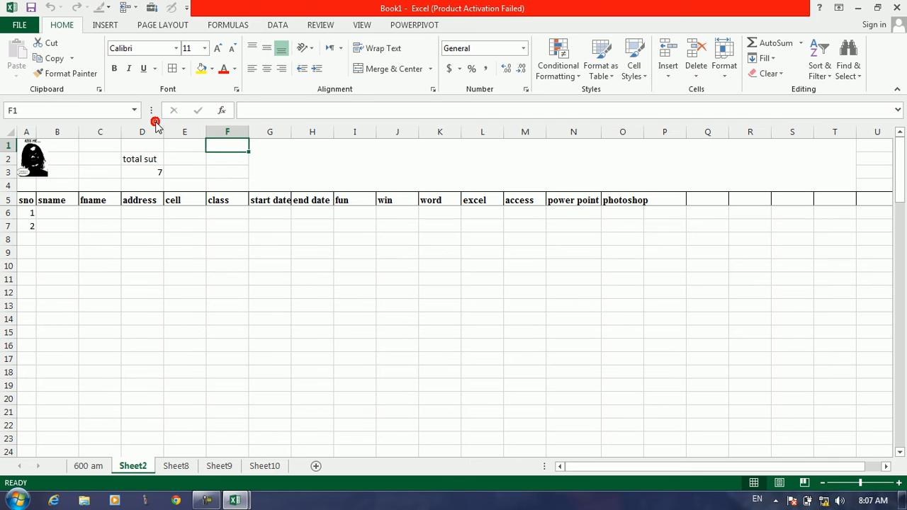
left_click_drag(181, 161, 234, 187)
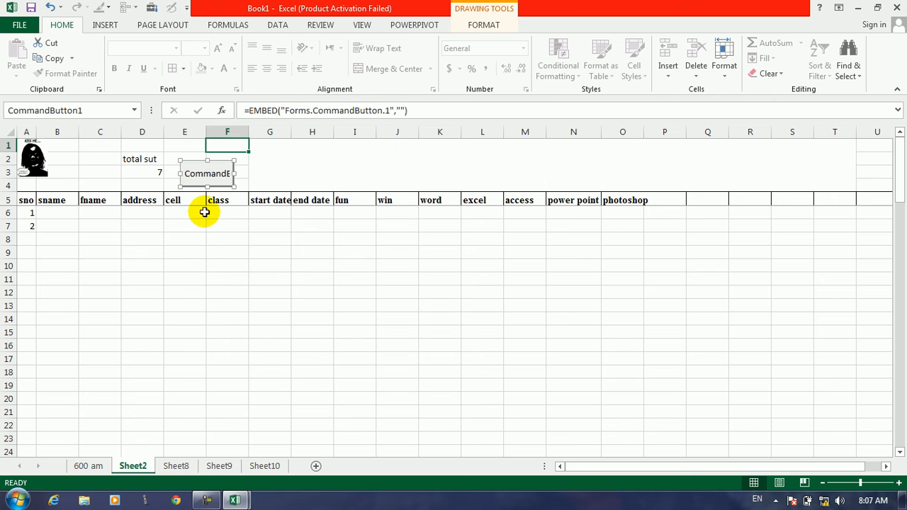
Edit the caption of Sheet2's command button directly on the object to read Back.
right_click(213, 172)
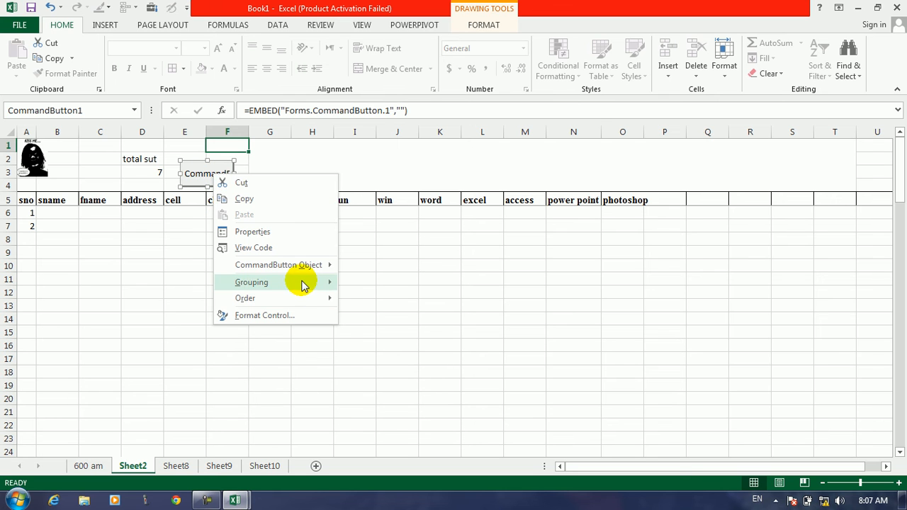
mouse_move(304, 265)
left_click(365, 265)
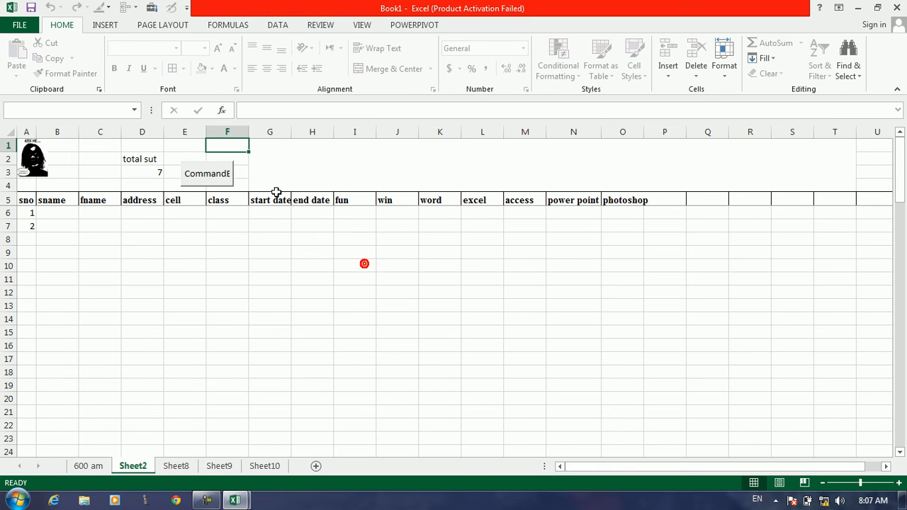
left_click(150, 315)
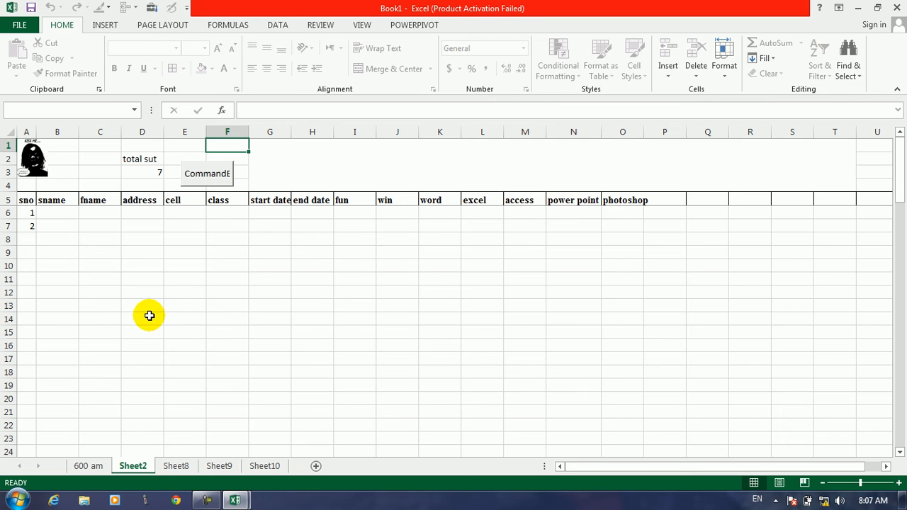
left_click(210, 180)
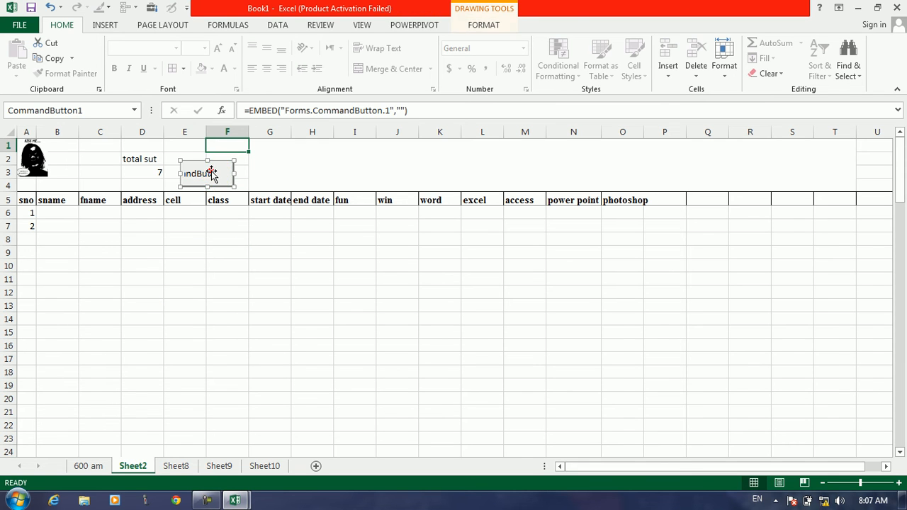
right_click(214, 172)
mouse_move(280, 264)
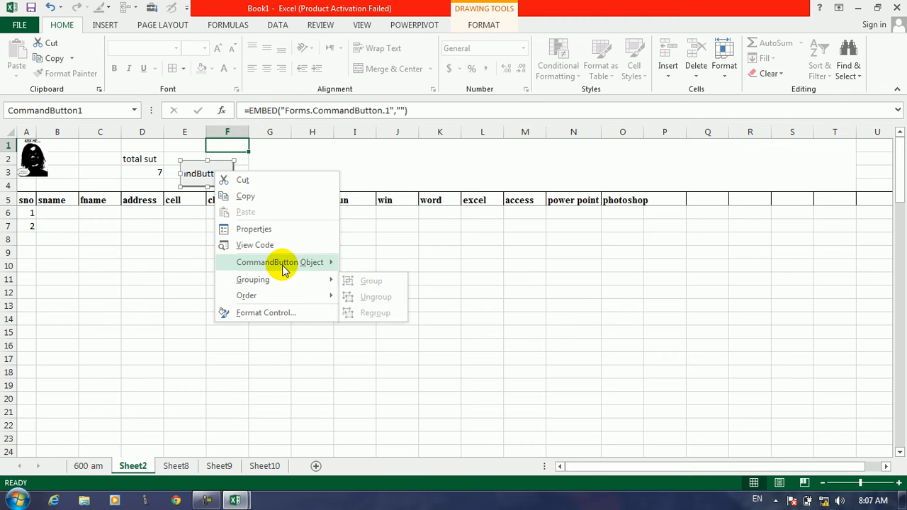
left_click(369, 264)
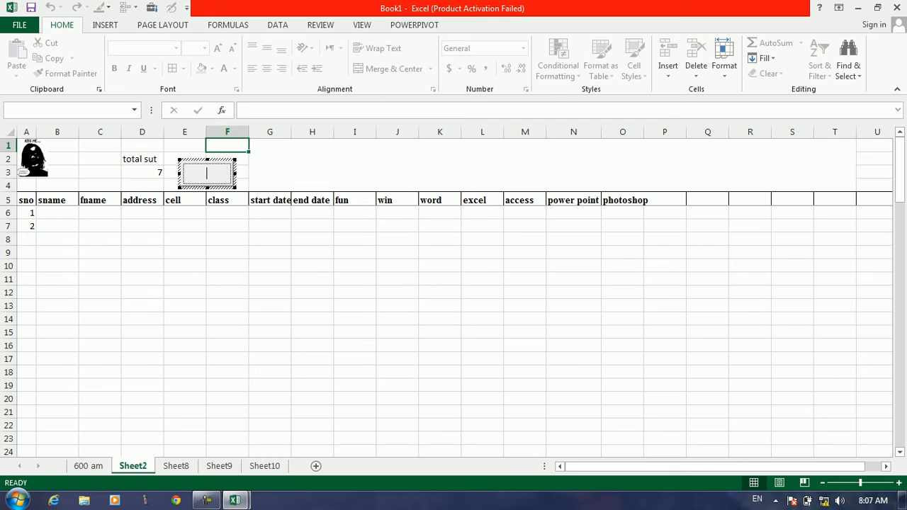
left_click(270, 331)
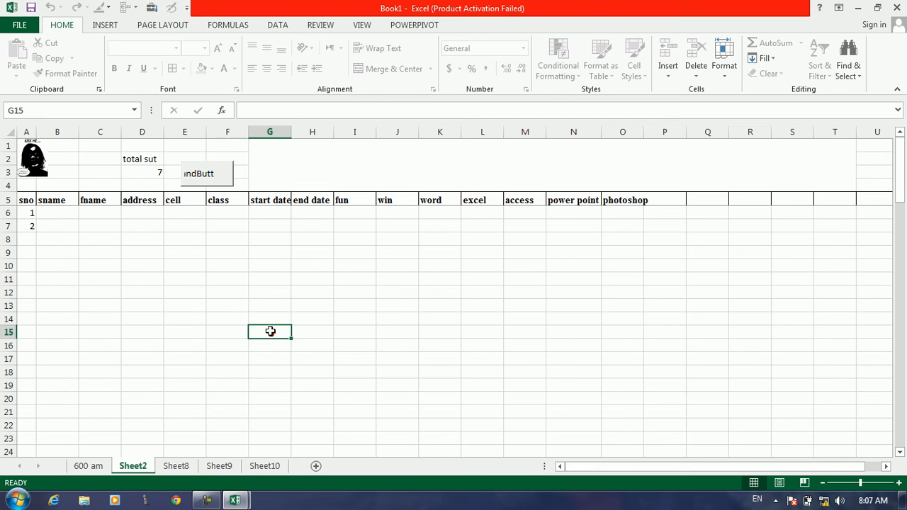
Turn Design Mode off and try running the Back button on Sheet2.
left_click(151, 8)
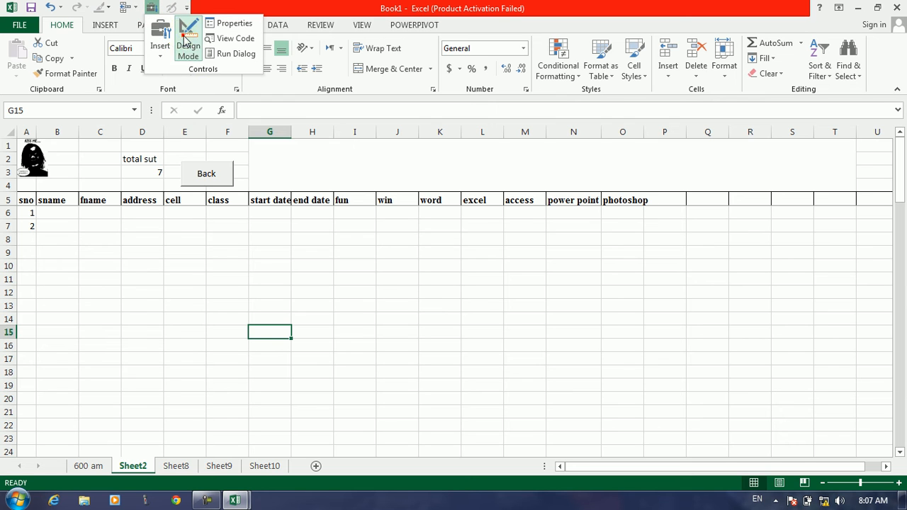
left_click(206, 176)
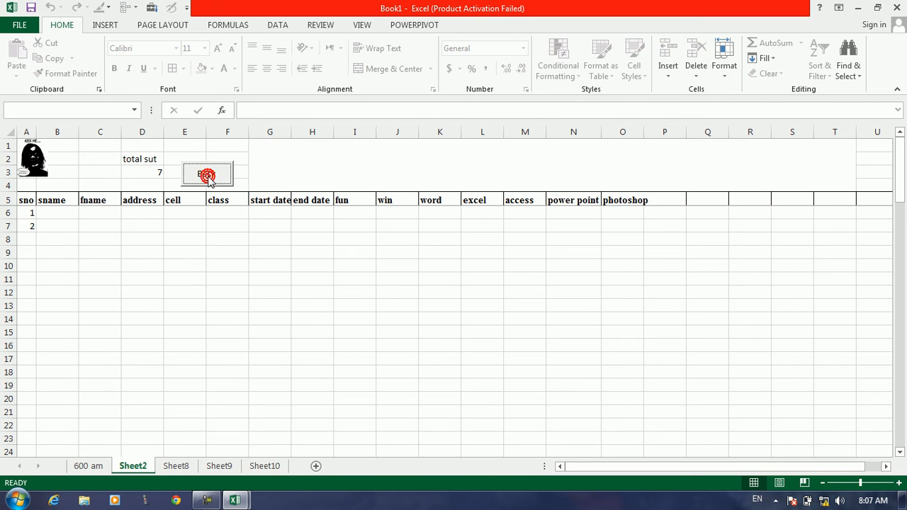
left_click(209, 178)
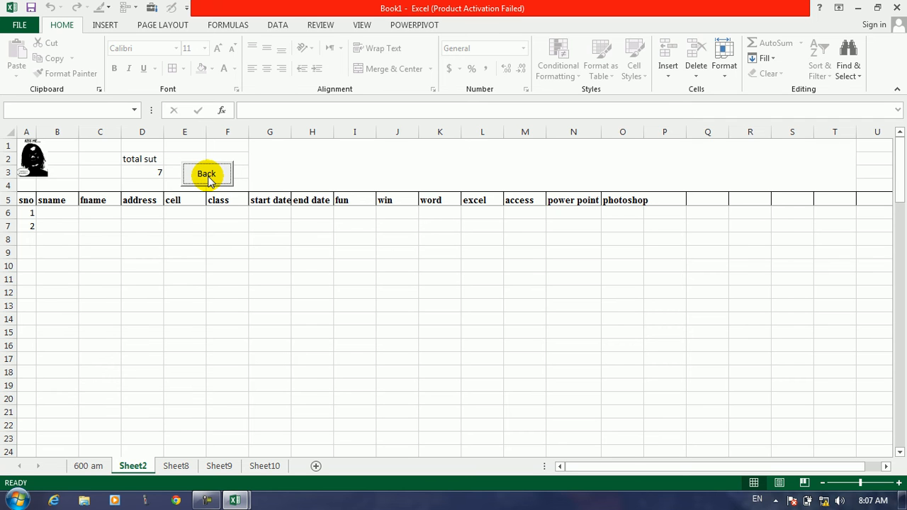
left_click(208, 177)
Turn Design Mode on, add sheet1.Activate to the Click procedure of Sheet2's Back button, and return to the worksheet.
left_click(152, 7)
left_click(188, 39)
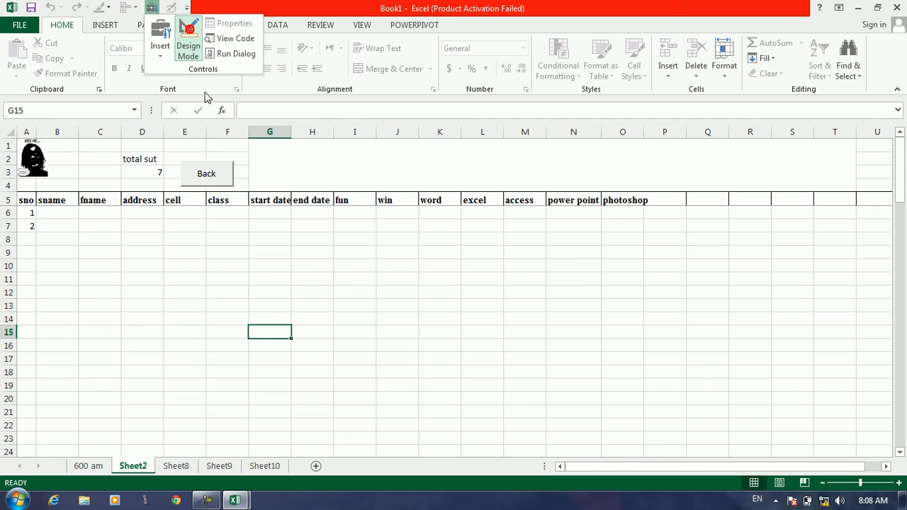
left_click(206, 173)
left_click(207, 173)
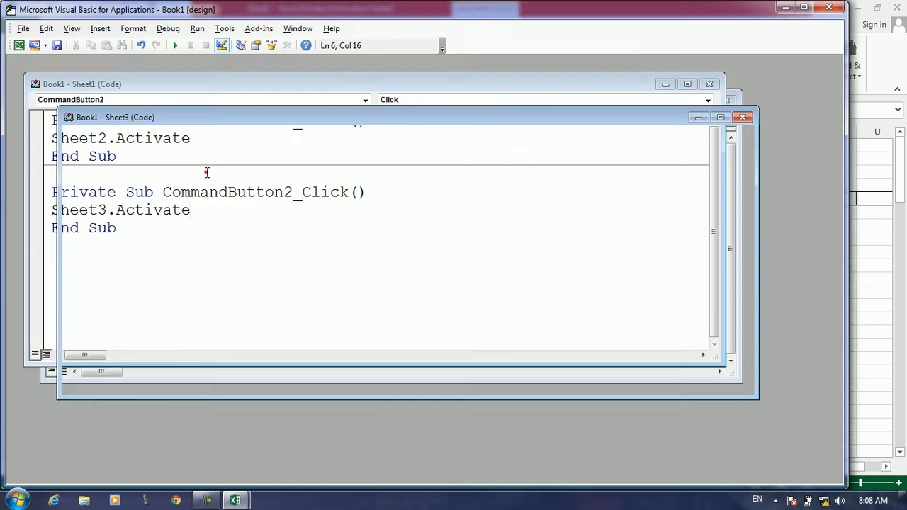
type("sheet")
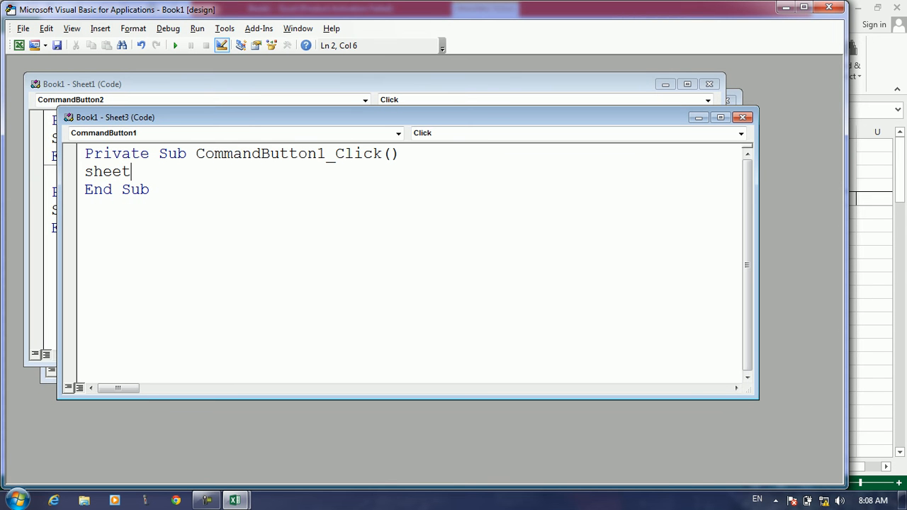
type("1.Activa")
key("Tab")
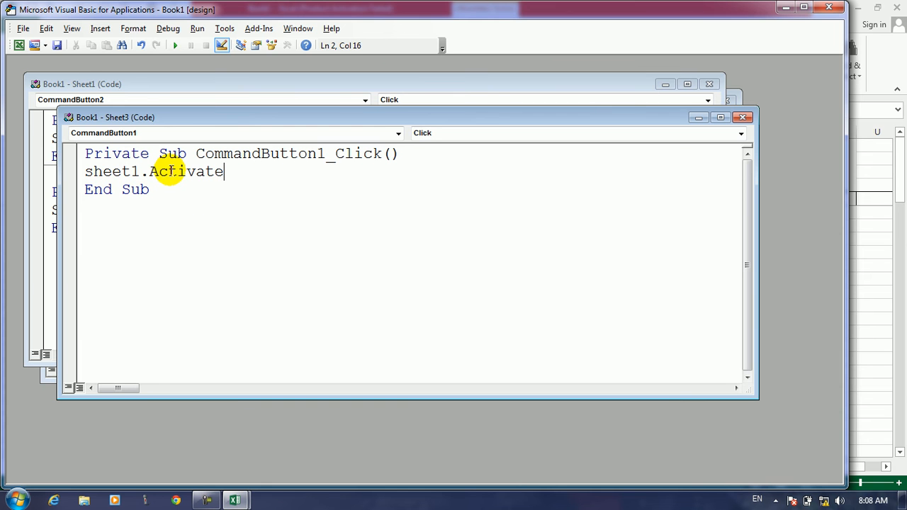
left_click(19, 45)
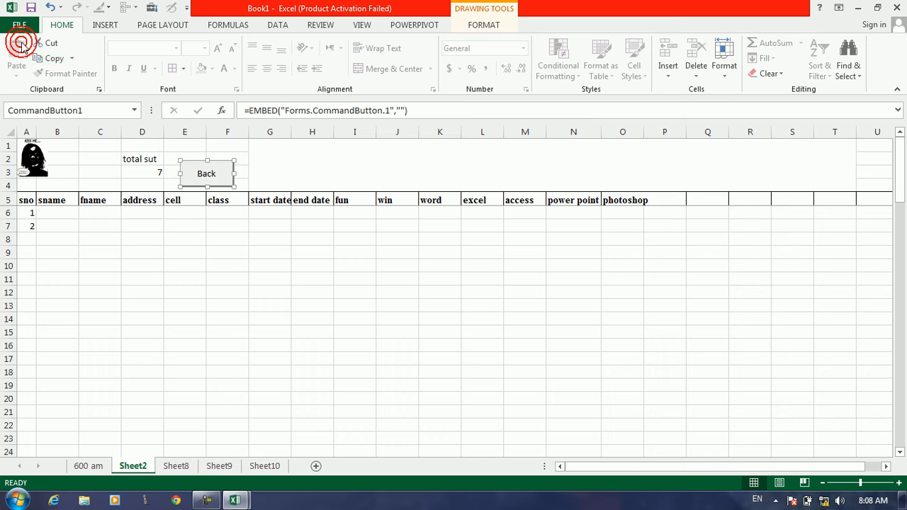
Turn Design Mode off and test moving between Sheet2 and Sheet10 with the Back and 700 Am buttons.
left_click(150, 10)
left_click(189, 29)
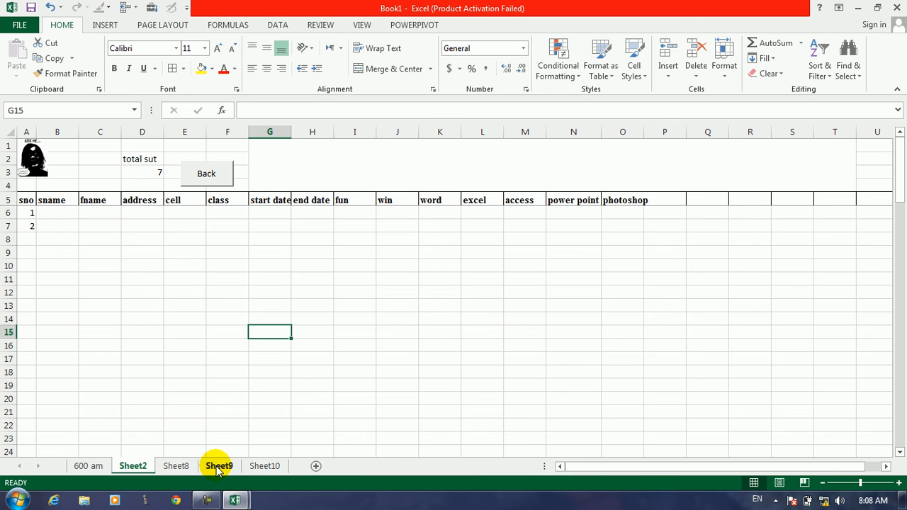
left_click(209, 173)
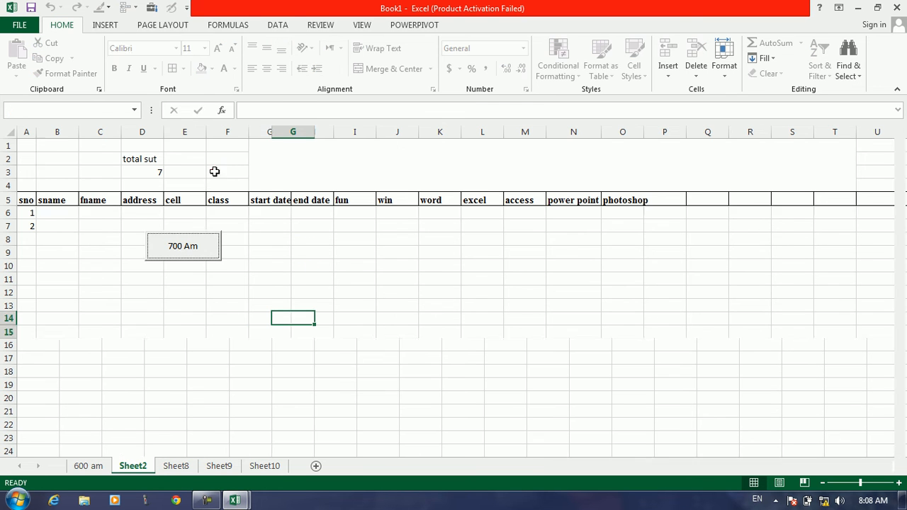
left_click(193, 247)
left_click(210, 175)
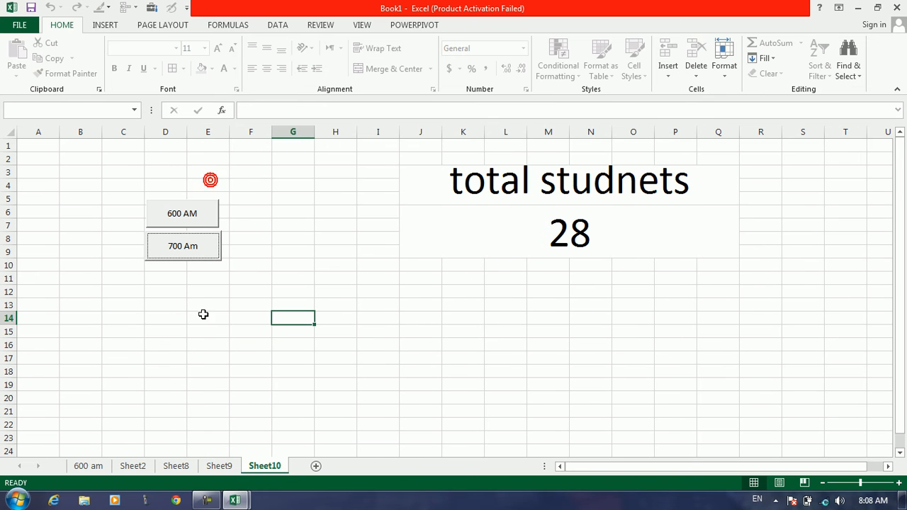
left_click(188, 246)
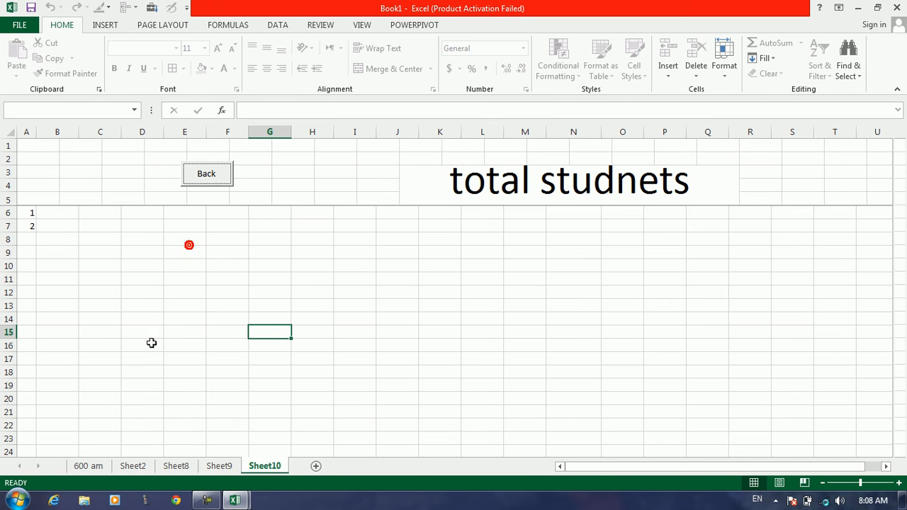
Rename the Sheet2 worksheet as 700 Am.
right_click(133, 473)
left_click(172, 344)
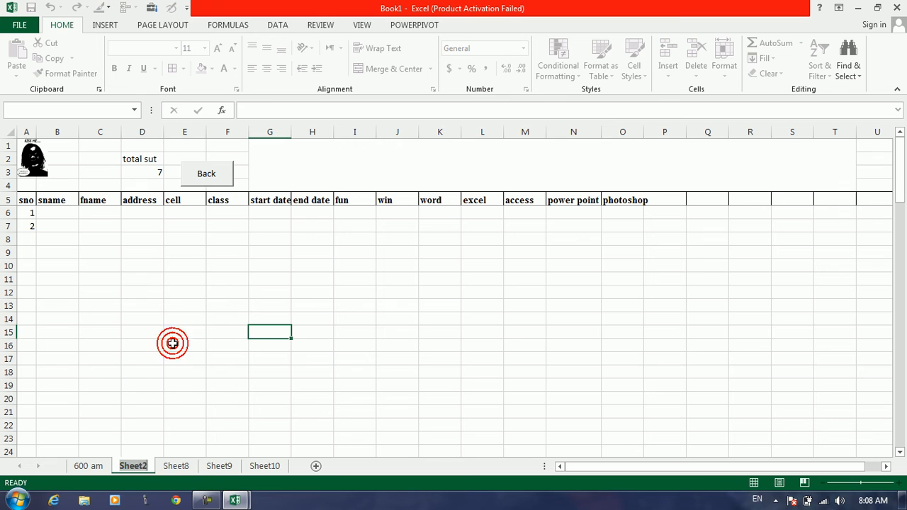
type("700")
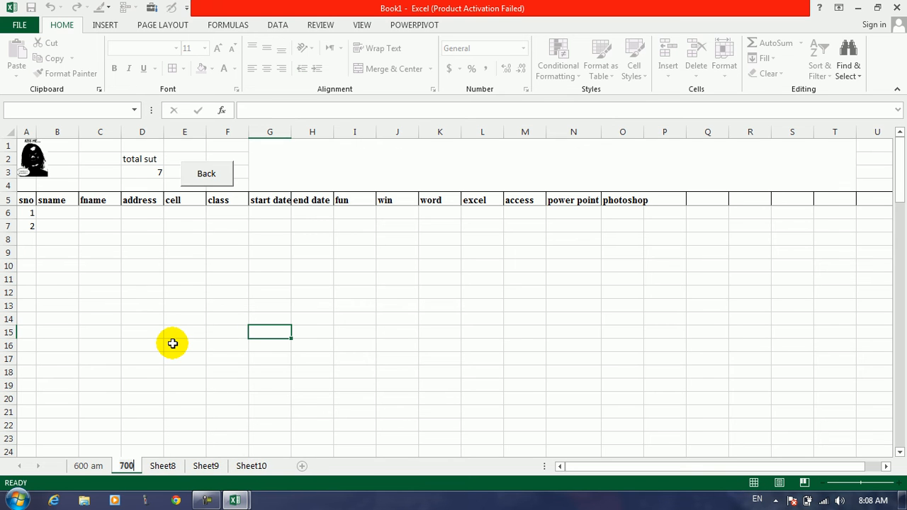
key("Return")
type("Am")
left_click(307, 394)
Test the Back buttons on the 600 am and 700 Am sheets and the 700 Am button on Sheet10.
left_click(94, 467)
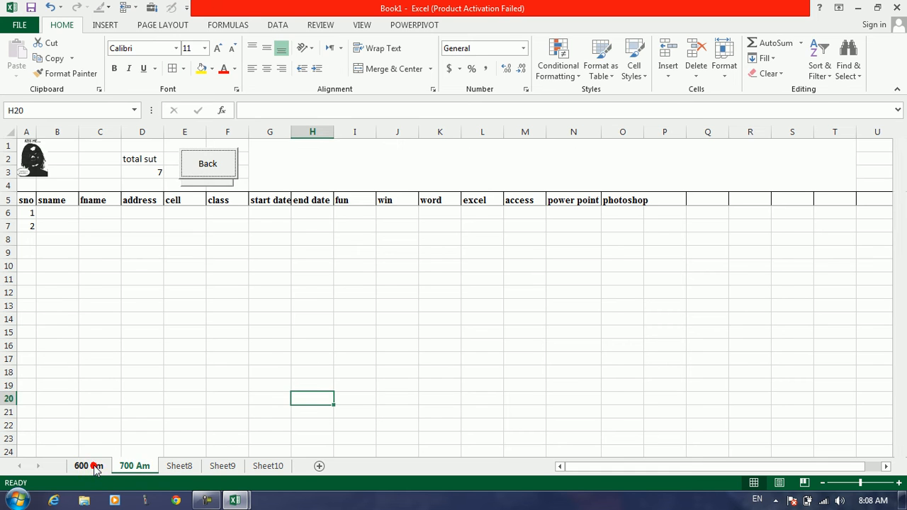
left_click(200, 172)
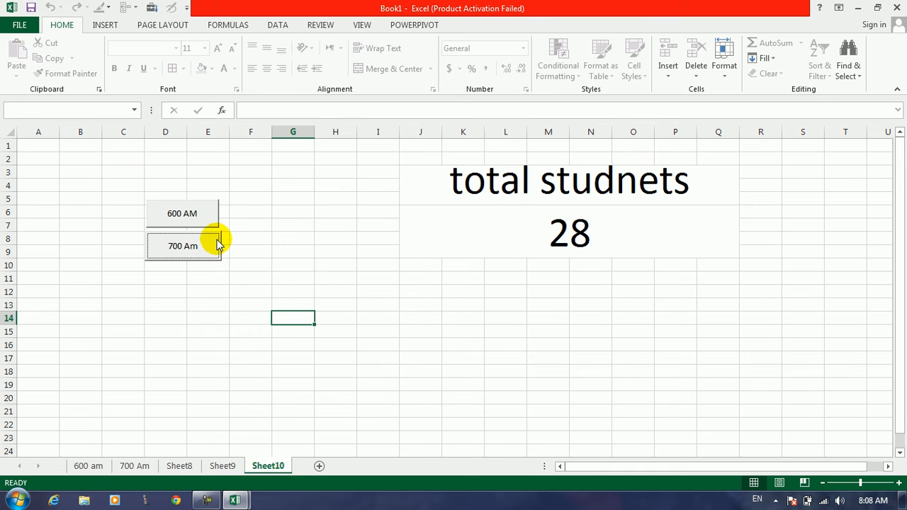
left_click(191, 246)
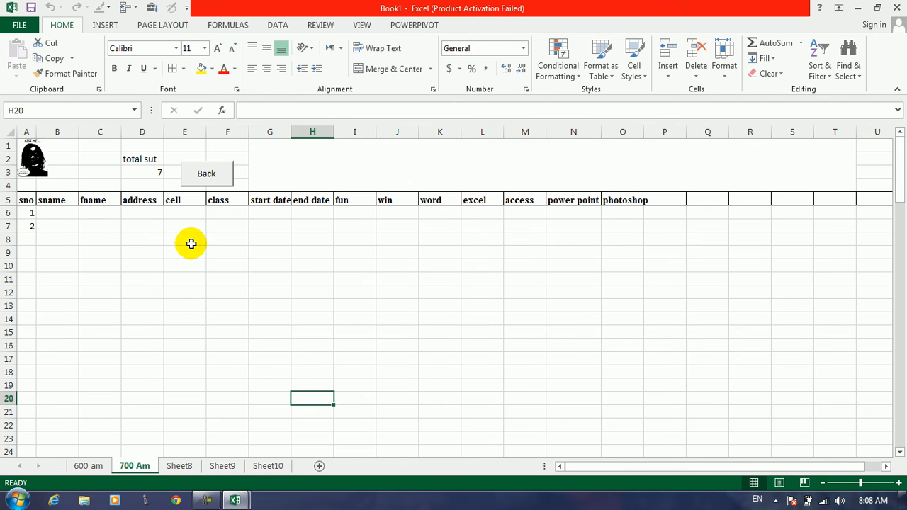
left_click(214, 176)
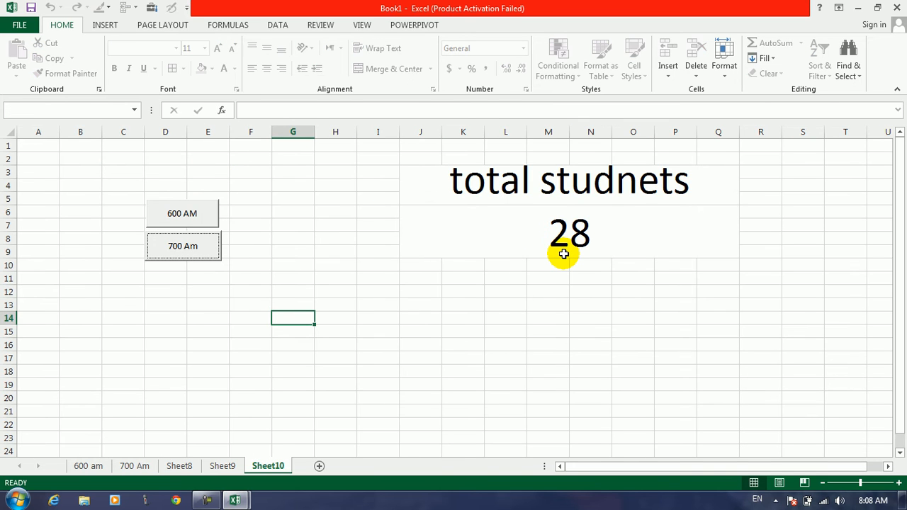
left_click(333, 170)
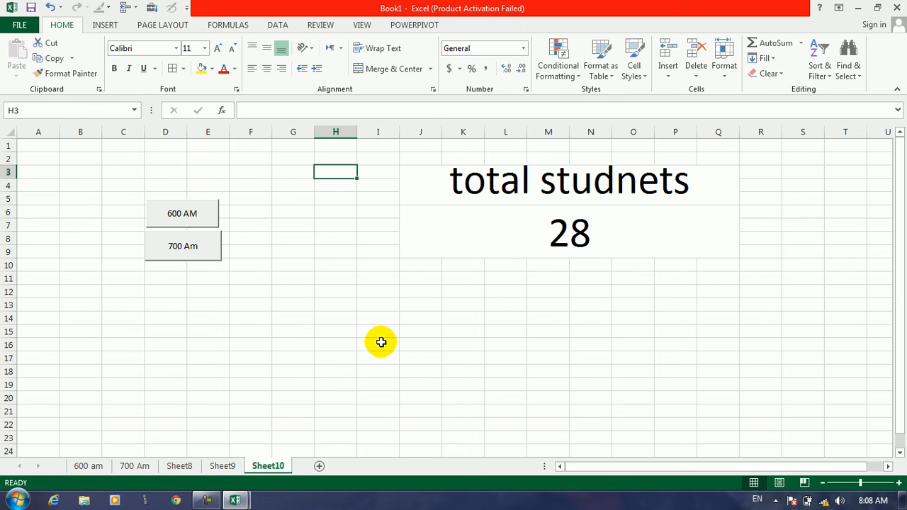
Insert an ActiveX command button on Sheet8 above the cell and class headings, beside the student total.
left_click(181, 466)
left_click(190, 296)
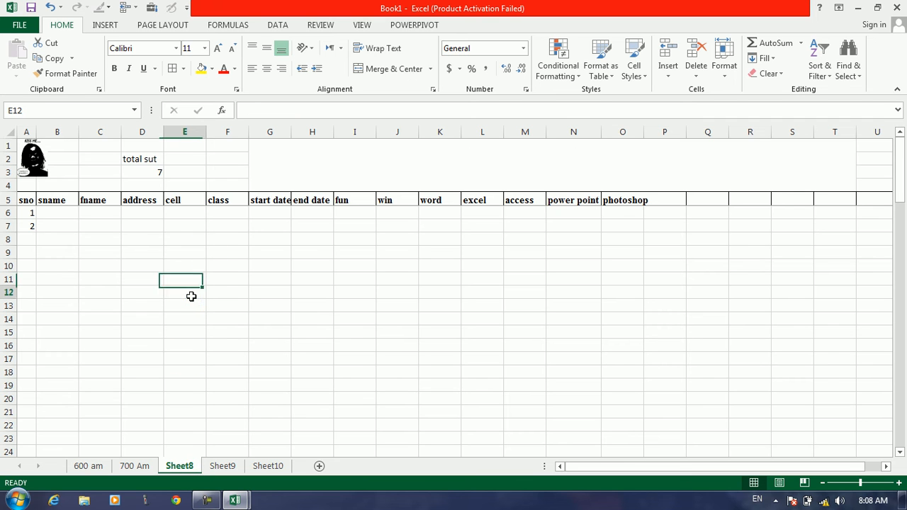
left_click(151, 8)
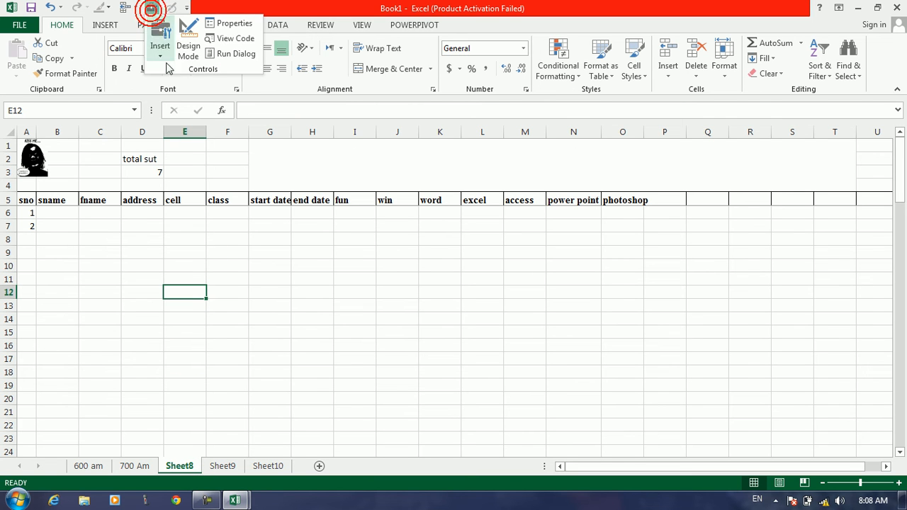
left_click(160, 39)
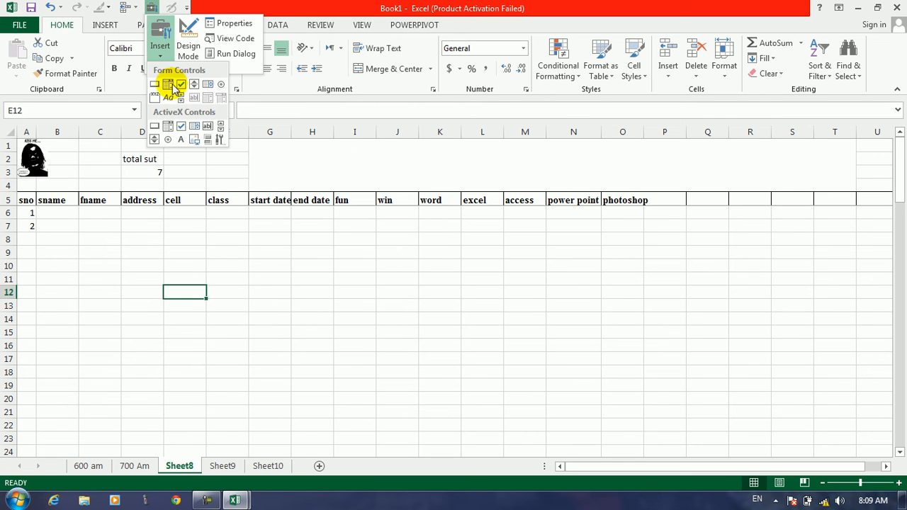
left_click(154, 126)
left_click_drag(176, 155, 234, 177)
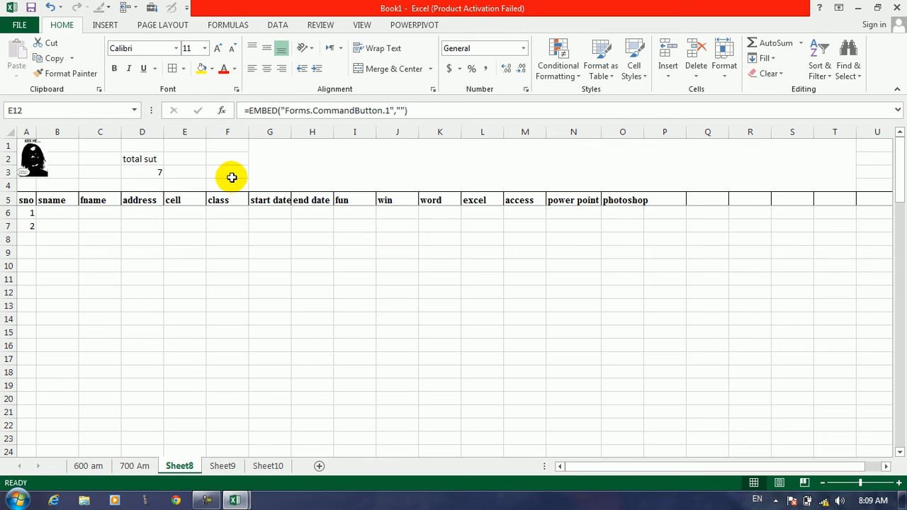
Add the code sheet1.Activate to the Click procedure of Sheet8's command button and return to the worksheet.
double_click(217, 170)
type("sheet1.Activa")
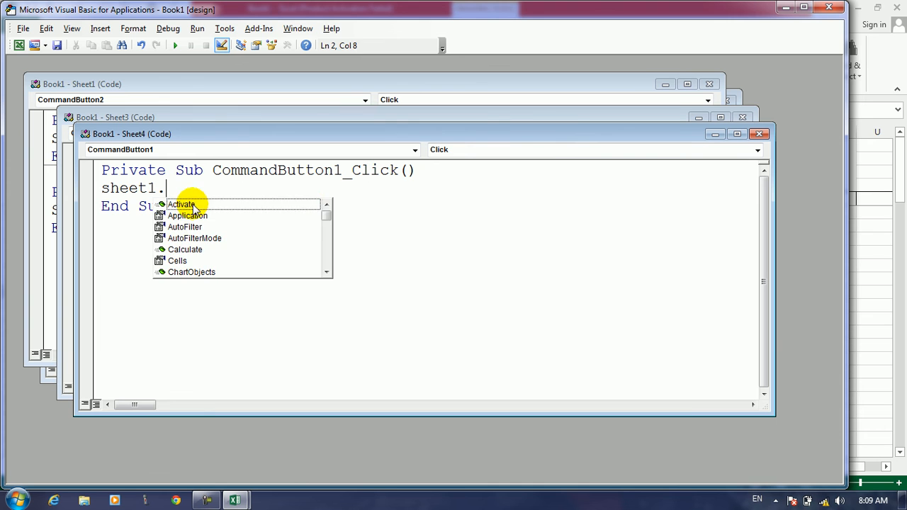
key("Tab")
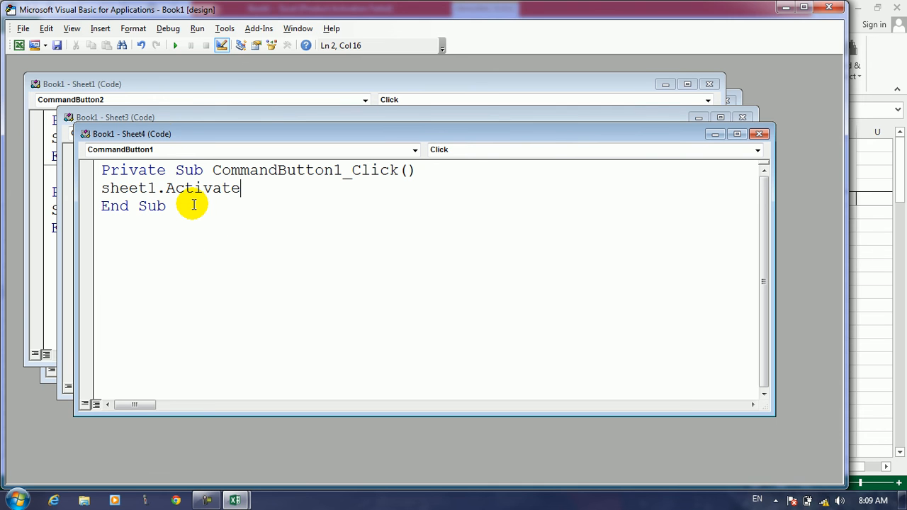
left_click(19, 45)
right_click(217, 165)
mouse_move(328, 255)
left_click(361, 260)
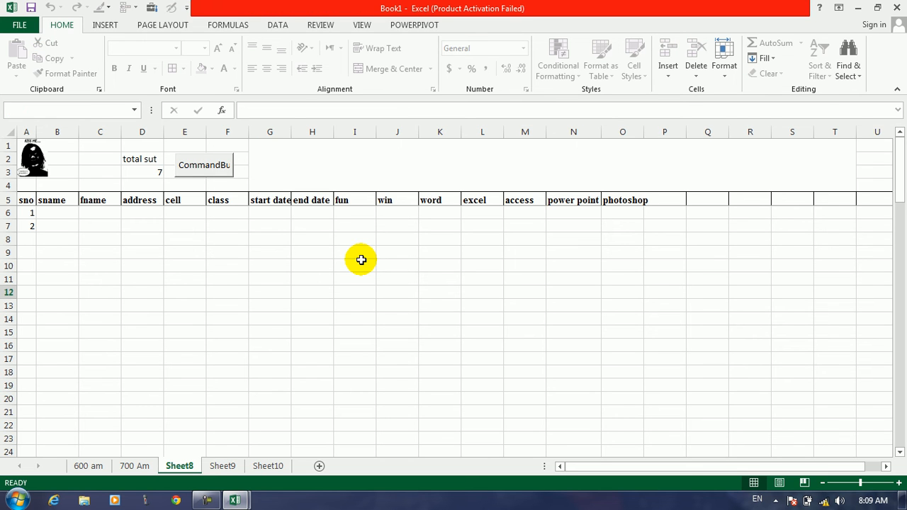
double_click(213, 173)
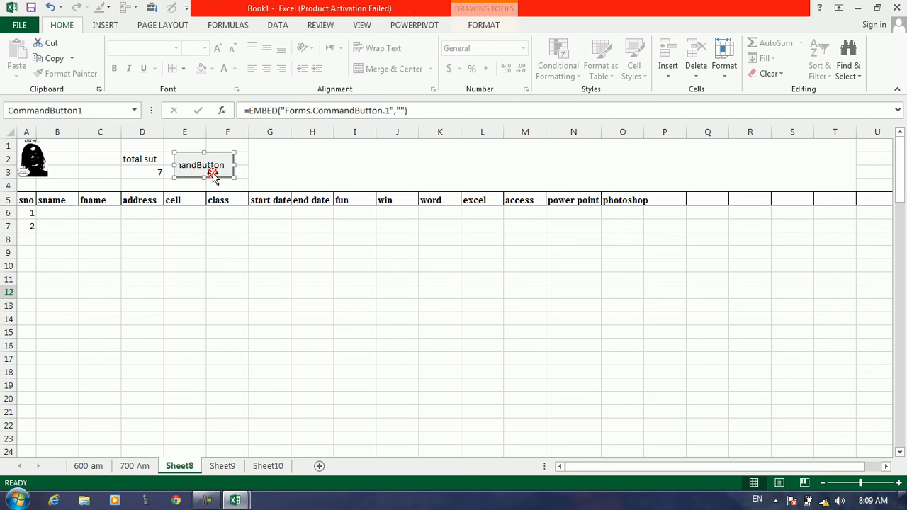
left_click(19, 44)
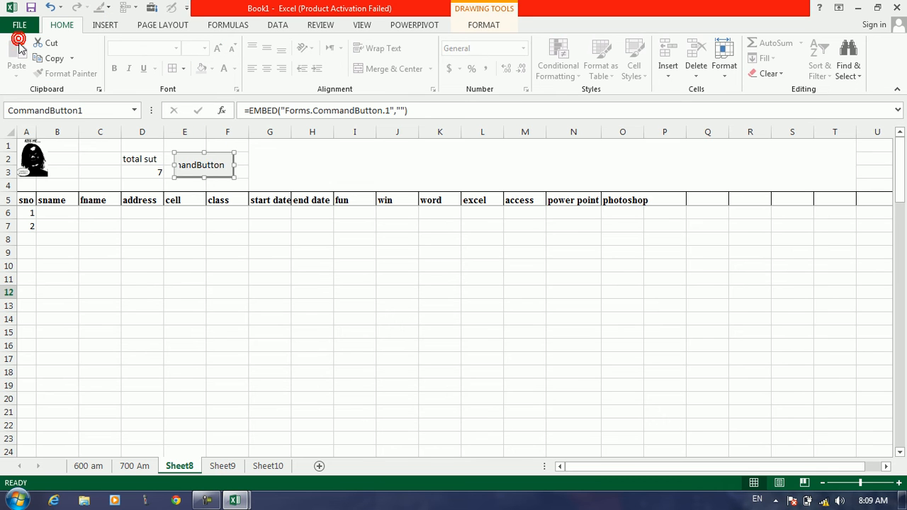
key("Delete")
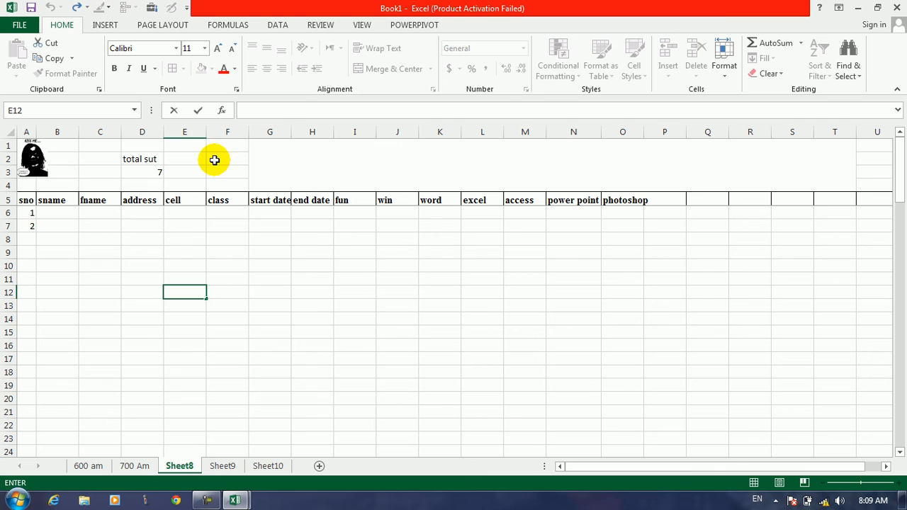
left_click(219, 271)
key("ctrl+z")
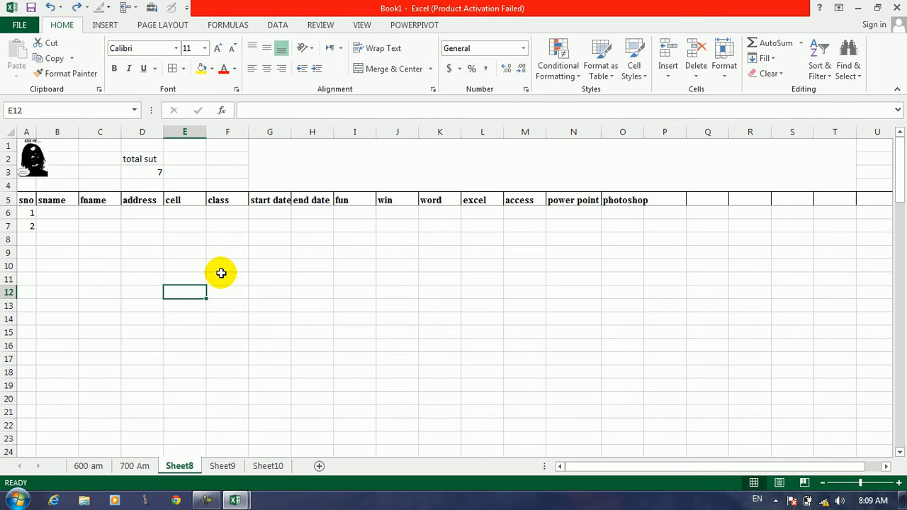
Change the caption of Sheet8's command button to back.
right_click(205, 160)
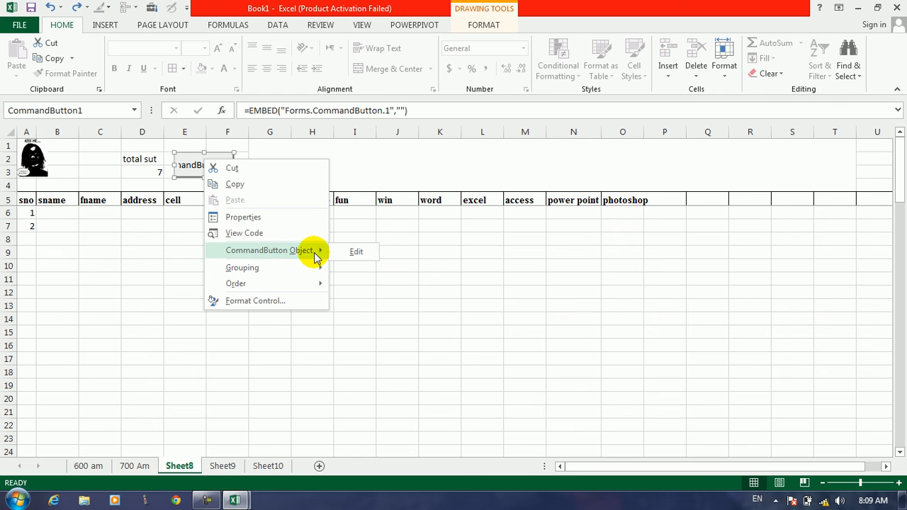
left_click(354, 251)
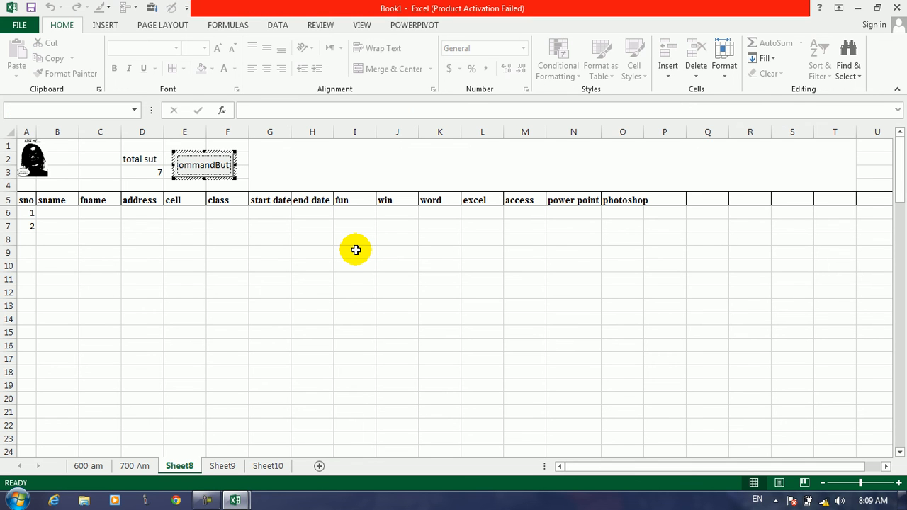
type("back")
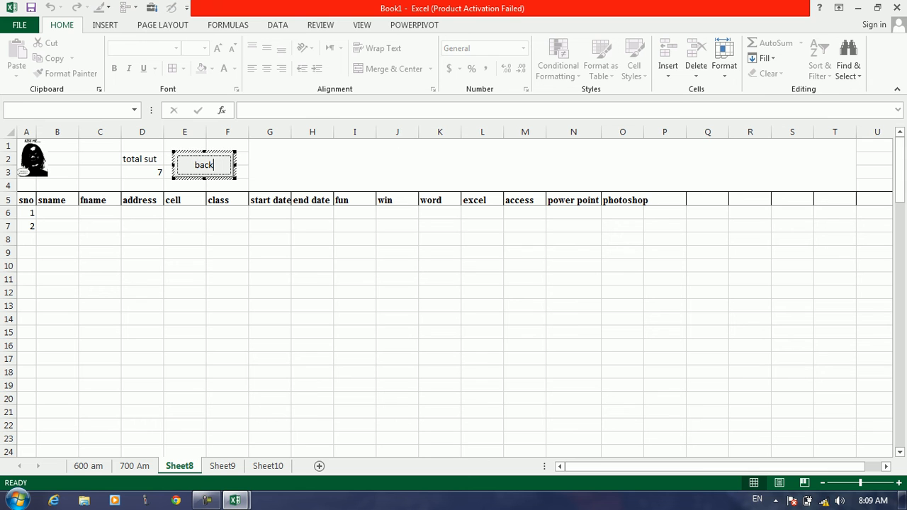
left_click(324, 275)
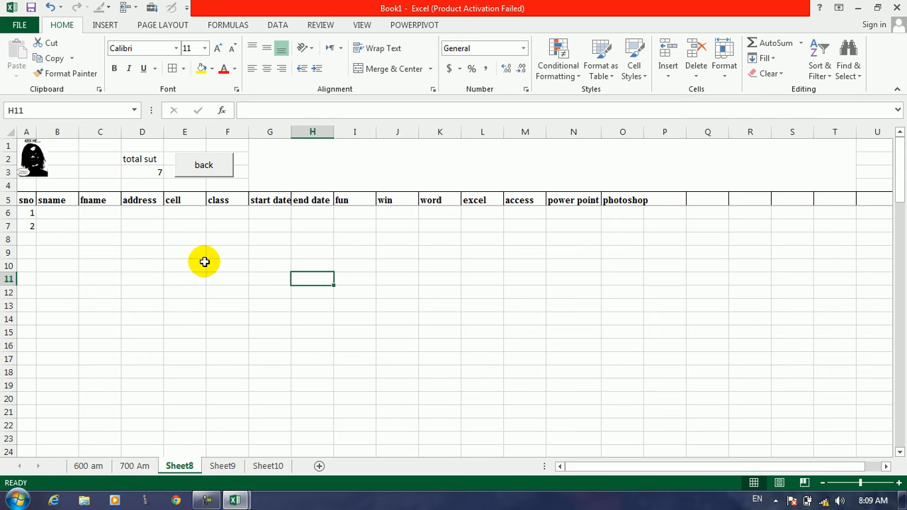
Insert an ActiveX command button on Sheet10 directly below the 700 Am button, matching its size.
left_click(268, 466)
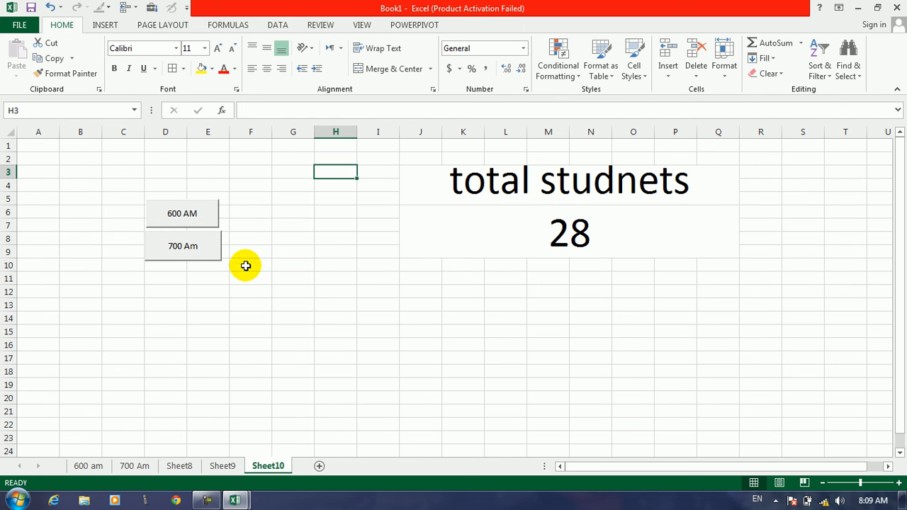
left_click(151, 7)
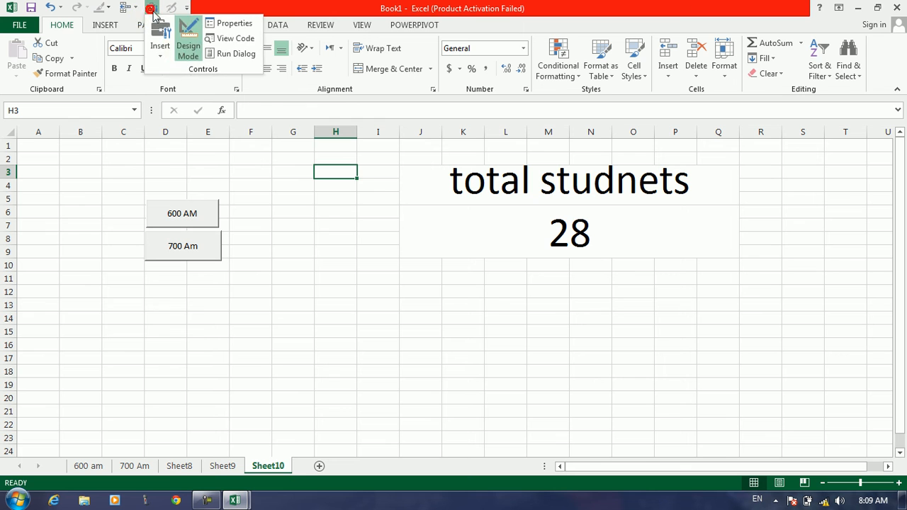
left_click(174, 51)
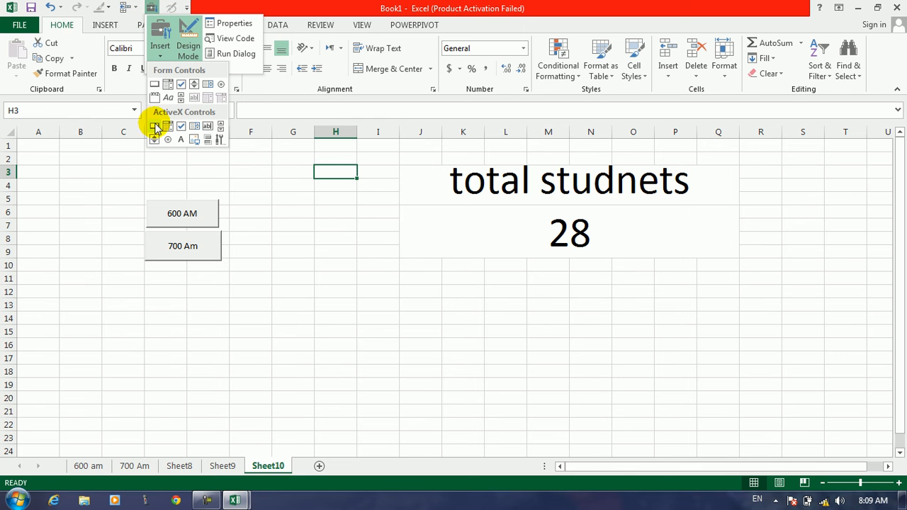
left_click(155, 126)
left_click_drag(148, 264, 222, 292)
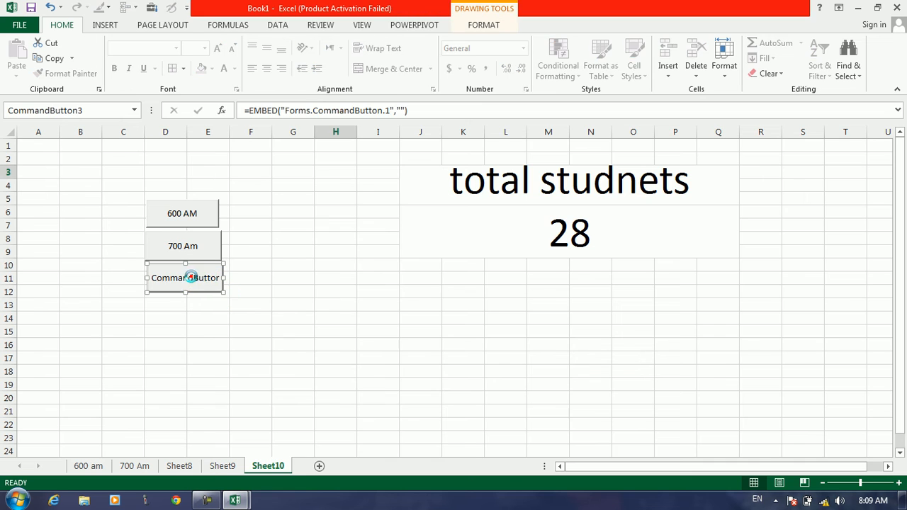
Add the code sheet4.Activate to the Click procedure of Sheet10's new command button and return to the worksheet.
double_click(192, 279)
type("sheet")
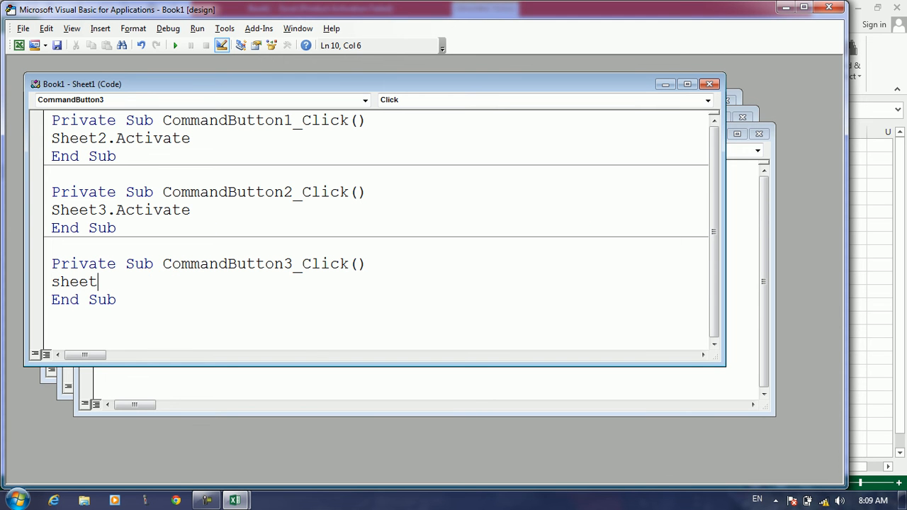
type("3")
key("BackSpace")
type("4.a")
key("Tab")
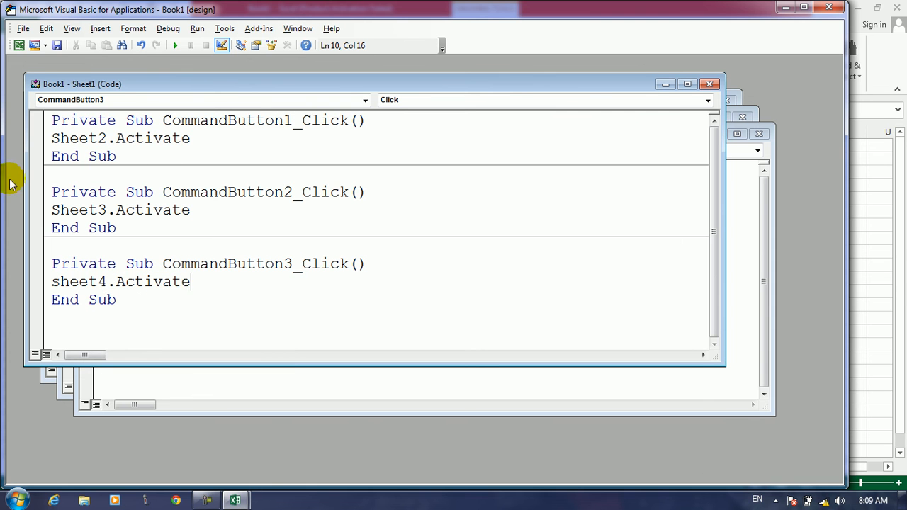
left_click(20, 47)
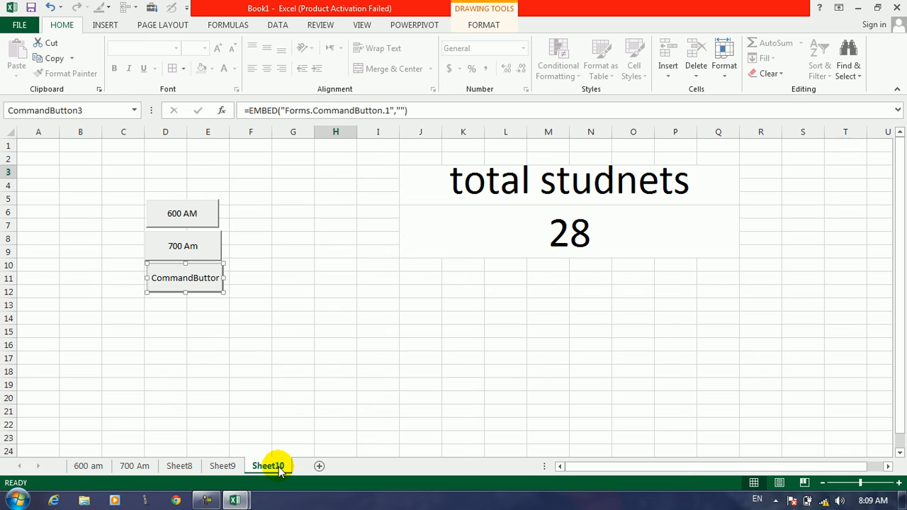
Change the caption of Sheet10's third command button to 800 am.
right_click(201, 287)
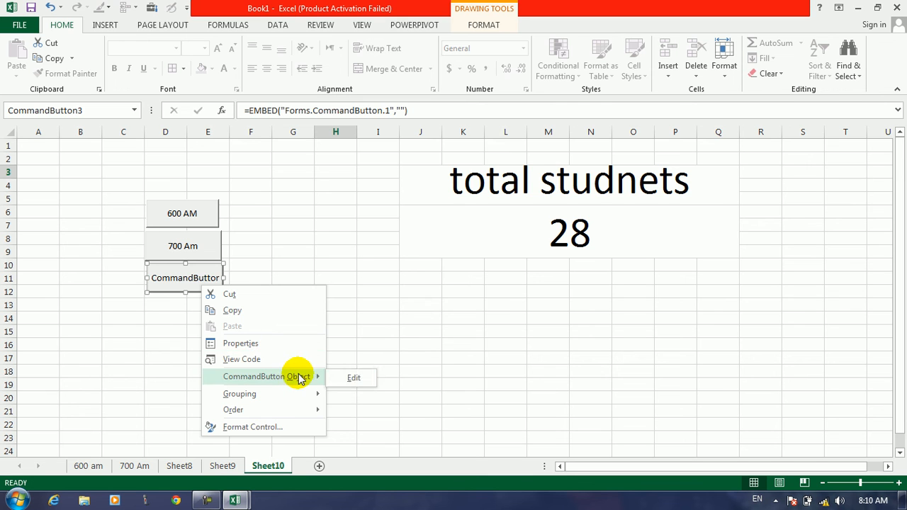
left_click(354, 376)
key("BackSpace")
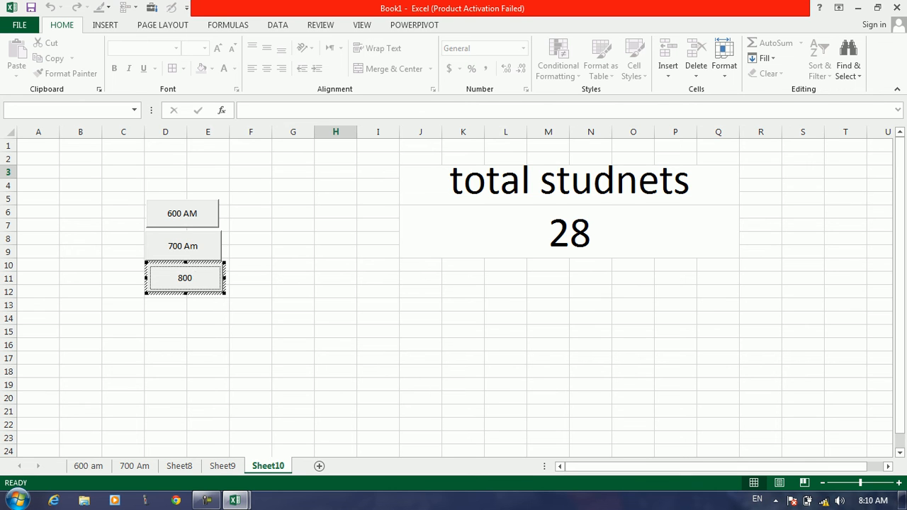
left_click(383, 290)
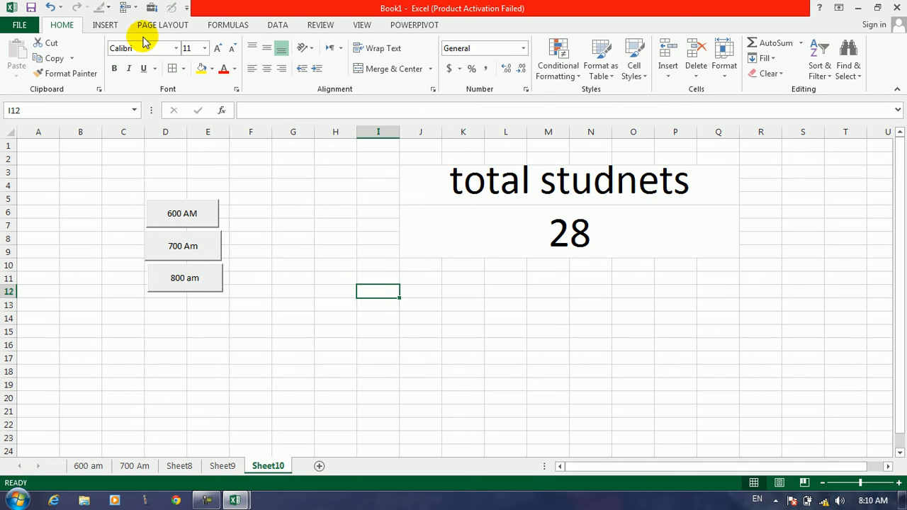
Turn off Design Mode and test the 800 am button on Sheet10 and the back button on Sheet8.
left_click(153, 11)
left_click(185, 42)
left_click(193, 277)
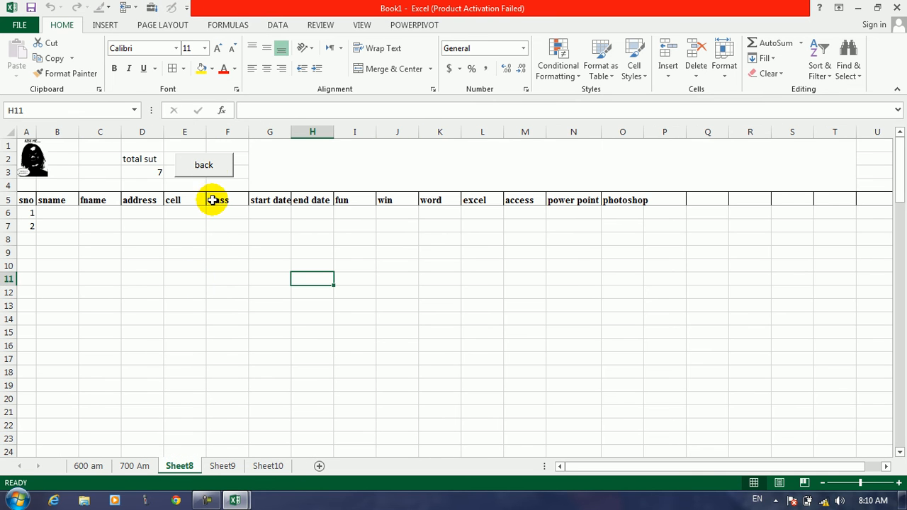
left_click(205, 166)
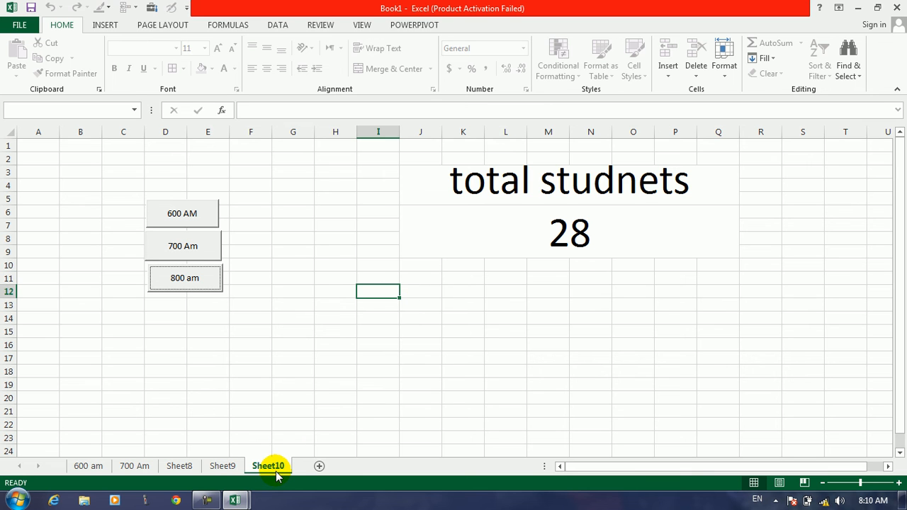
left_click(190, 285)
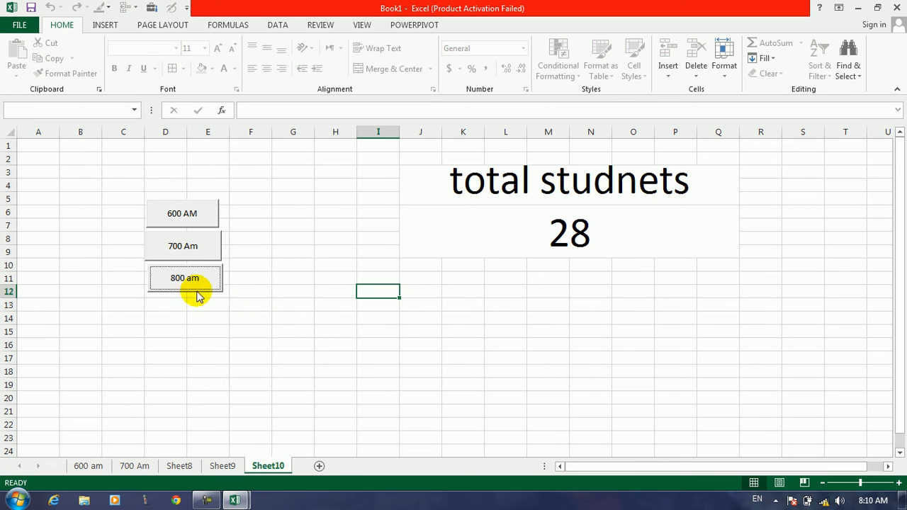
left_click(204, 165)
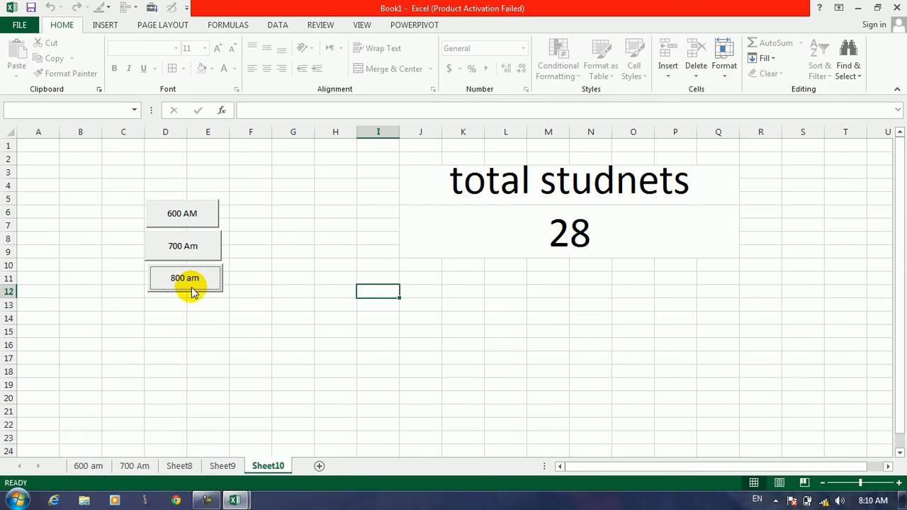
left_click(190, 285)
left_click(212, 171)
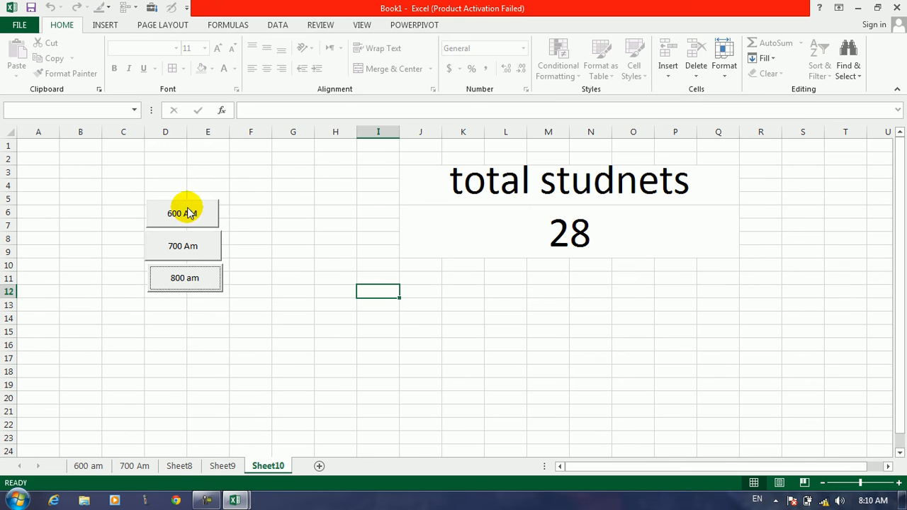
Go to the 700 Am sheet with its button, enter 3 to 7 in the sno column from A8 to A12, and return to Sheet10.
left_click(190, 245)
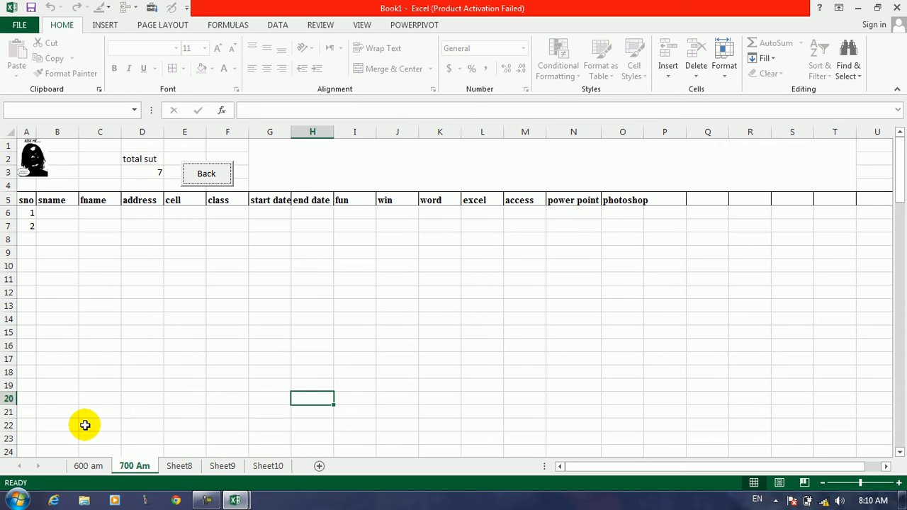
type("3")
key("Return")
type("4")
key("Return")
type("5")
key("Return")
type("6")
key("Return")
type("7")
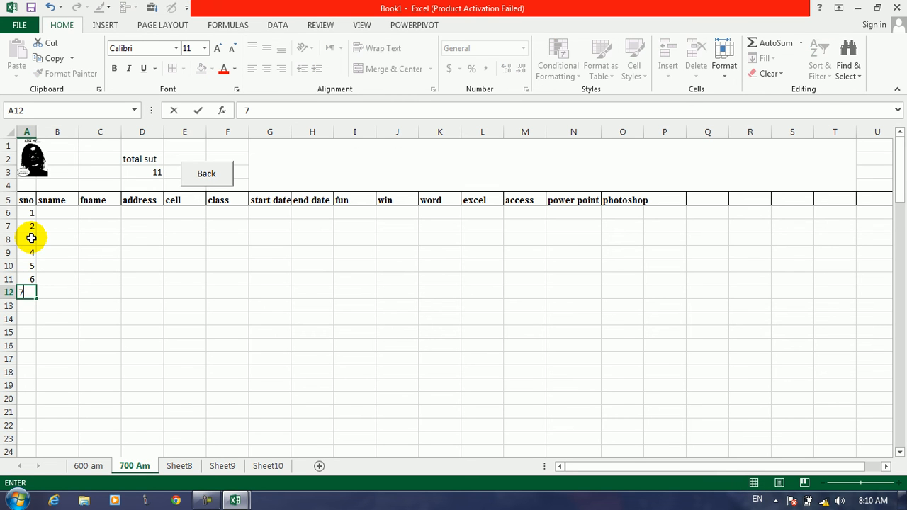
left_click(209, 171)
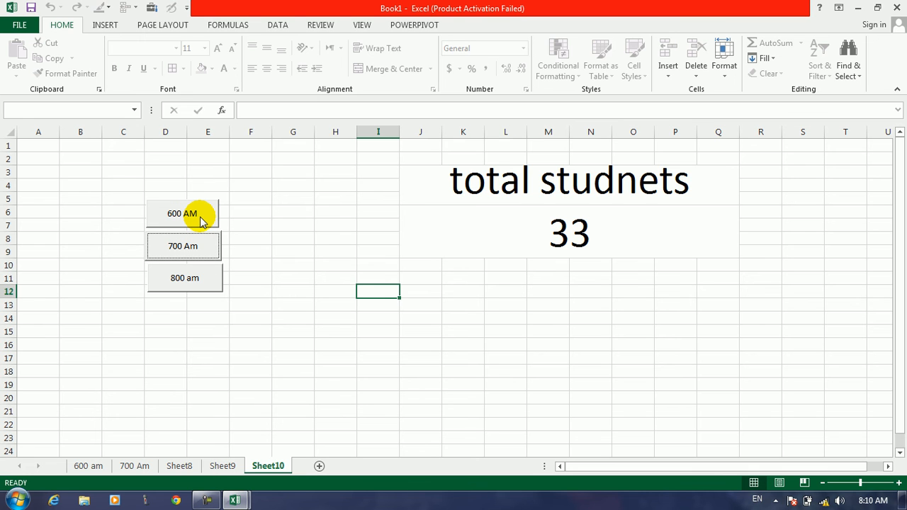
Fill all cells of Sheet10 with black.
left_click(7, 132)
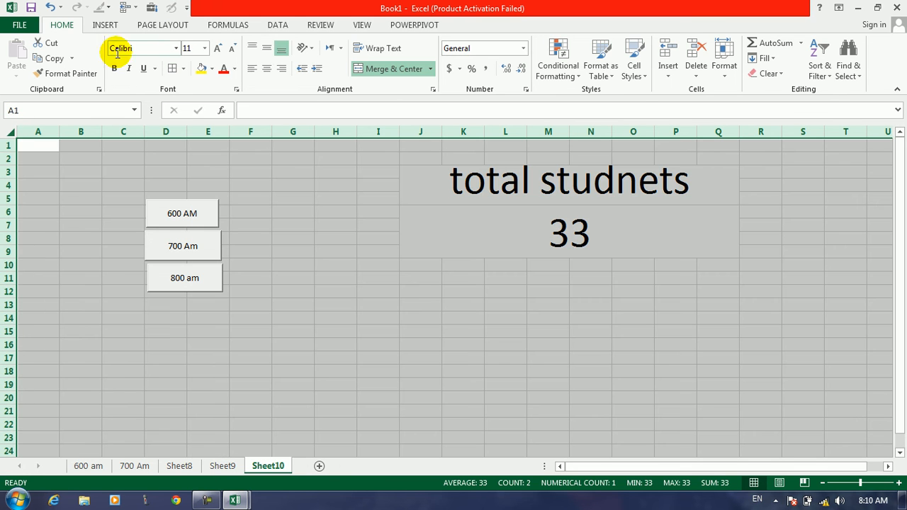
left_click(212, 69)
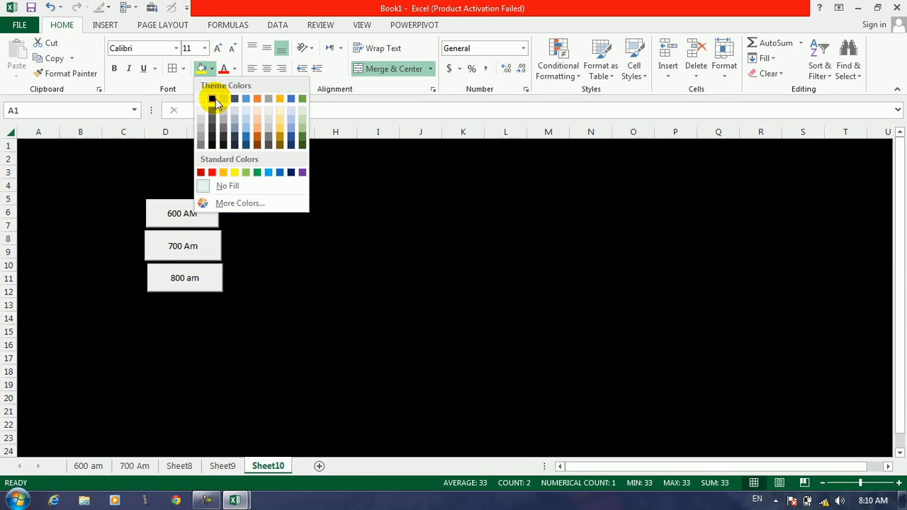
left_click(211, 97)
left_click(324, 316)
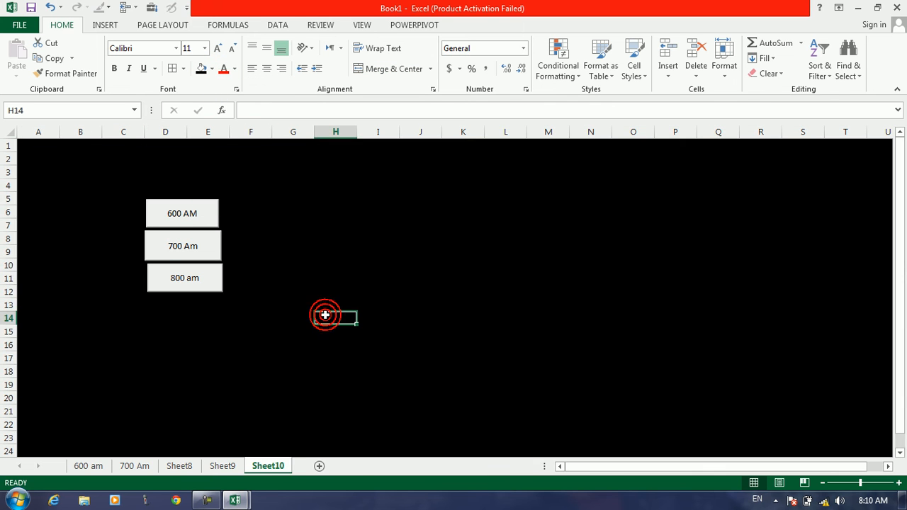
Set the font colour of the total students heading and count on Sheet10 to white.
left_click_drag(390, 170, 734, 387)
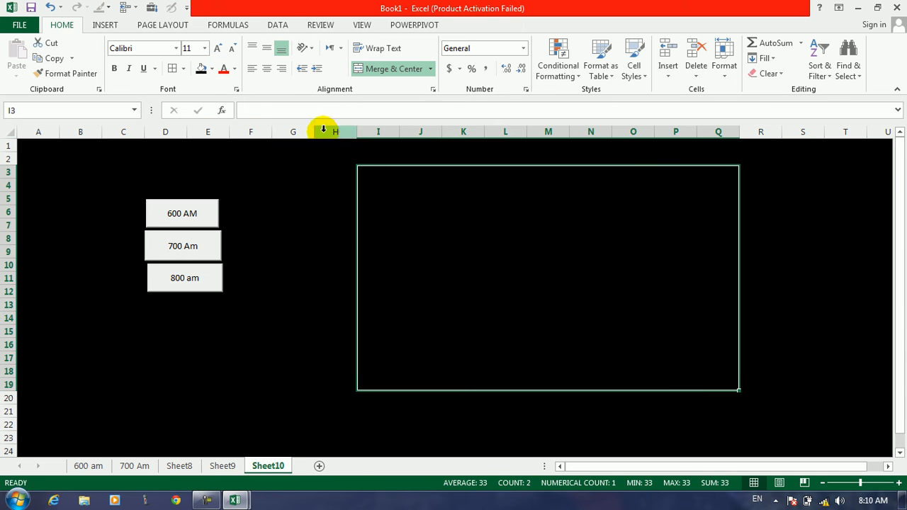
left_click(234, 69)
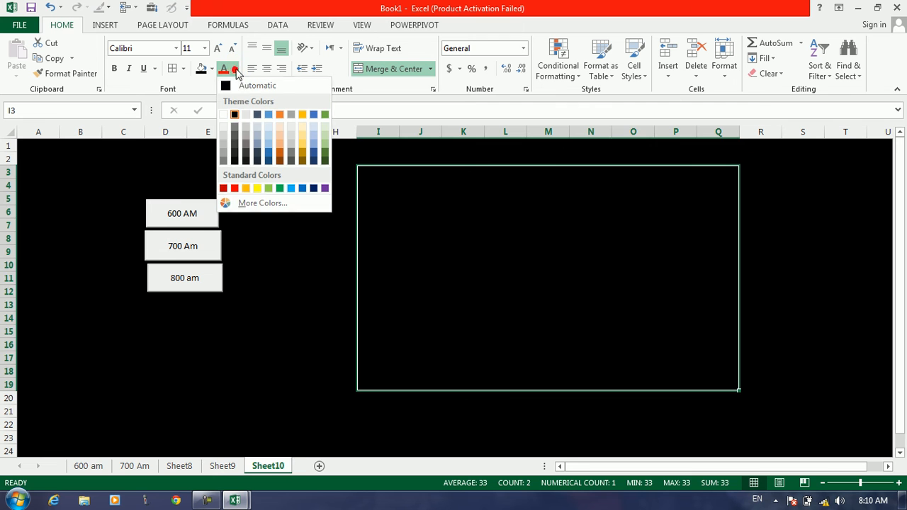
left_click(224, 113)
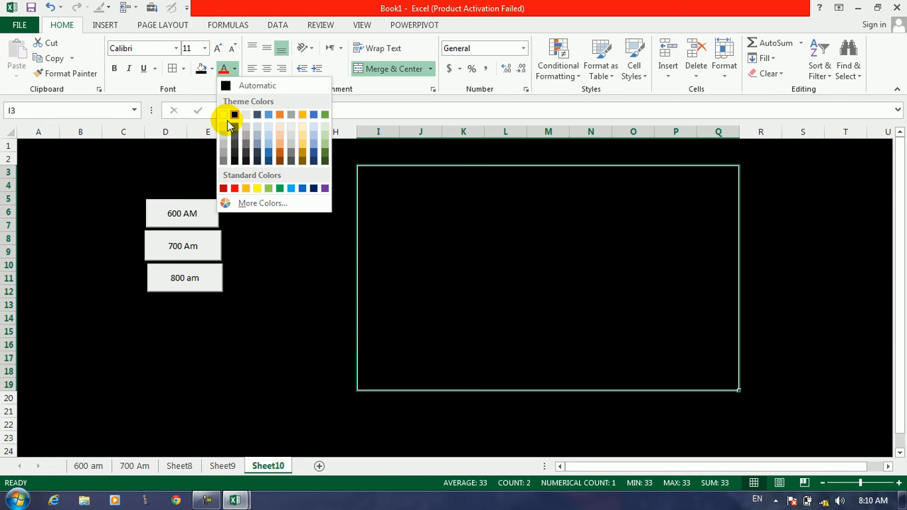
left_click(224, 115)
left_click(292, 278)
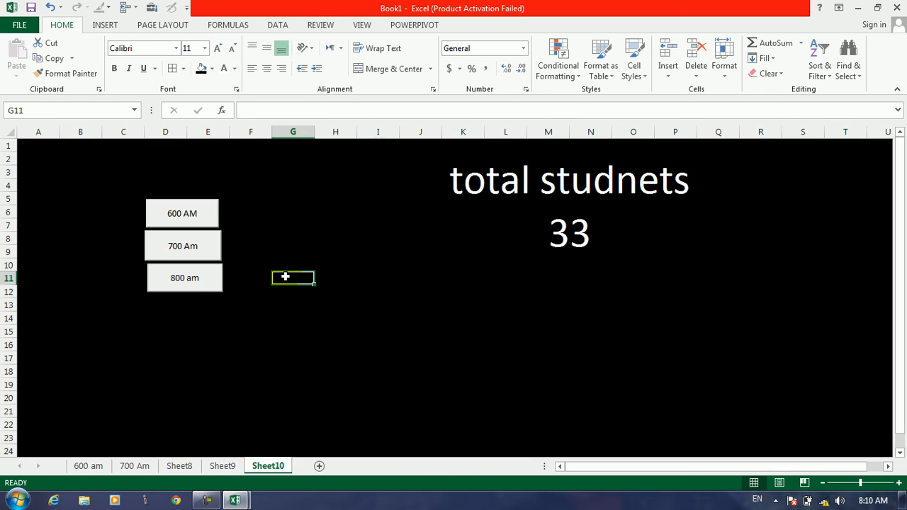
Test the 800 am button on Sheet10 and the back button on Sheet8.
left_click(213, 282)
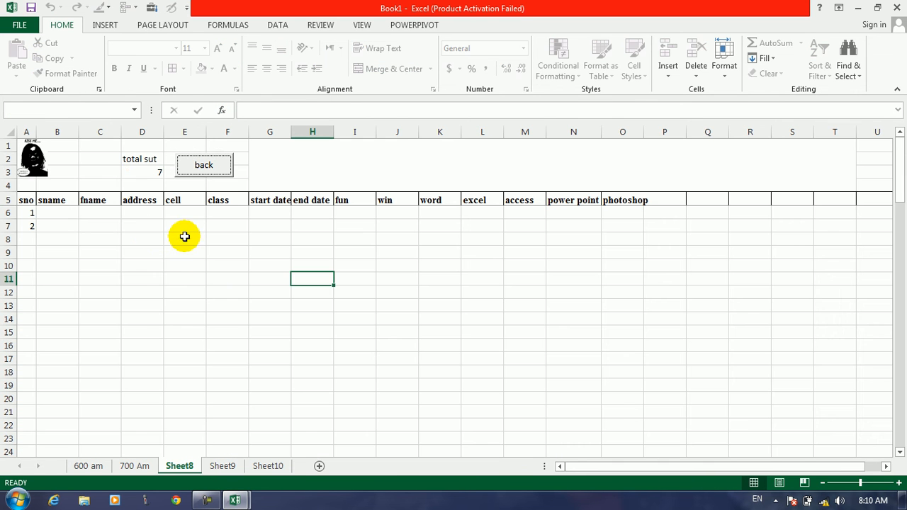
left_click(204, 160)
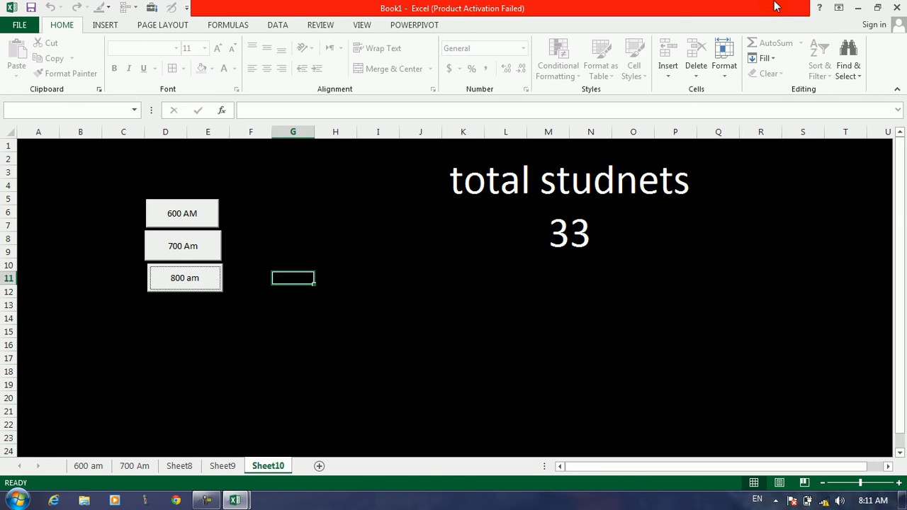
left_click(818, 7)
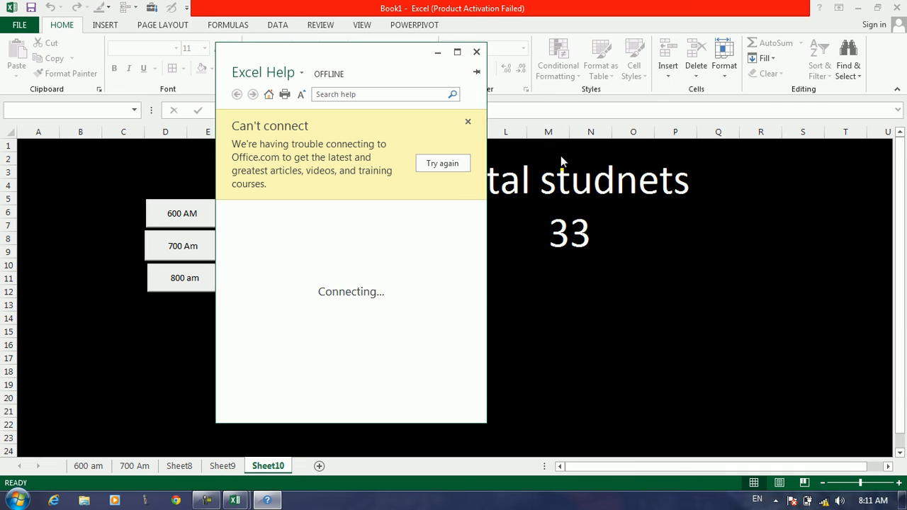
left_click(477, 52)
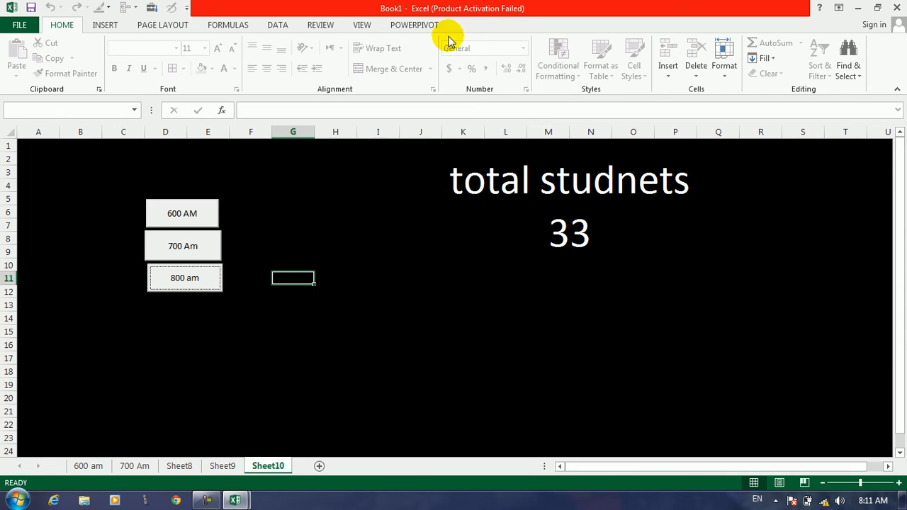
Insert a Windows Media Player ActiveX control on Sheet10 in the empty area between the buttons and the student total.
left_click(152, 7)
left_click(160, 46)
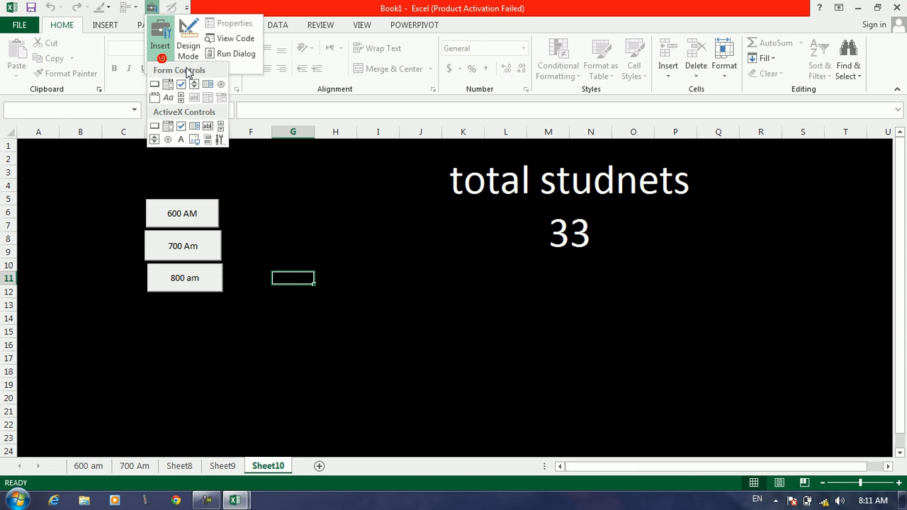
left_click(216, 140)
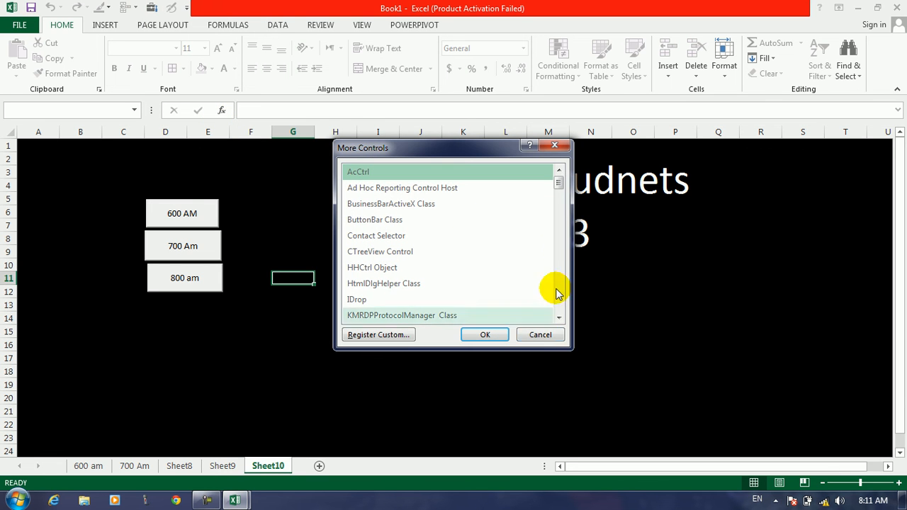
left_click_drag(559, 182, 560, 338)
left_click(402, 314)
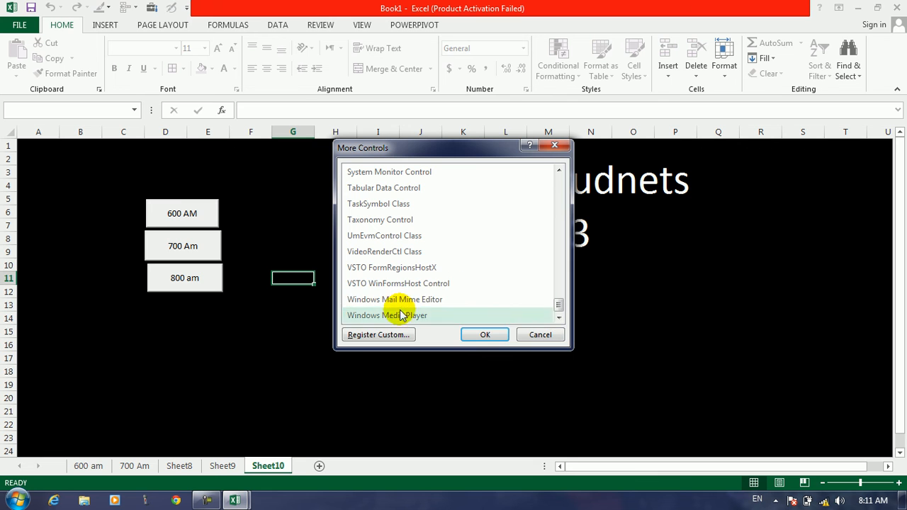
left_click(483, 333)
left_click_drag(341, 233, 473, 334)
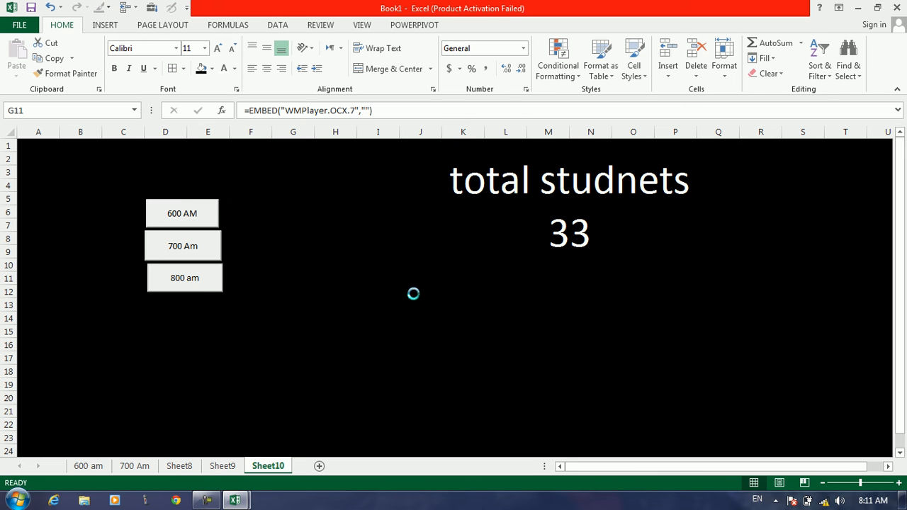
double_click(375, 268)
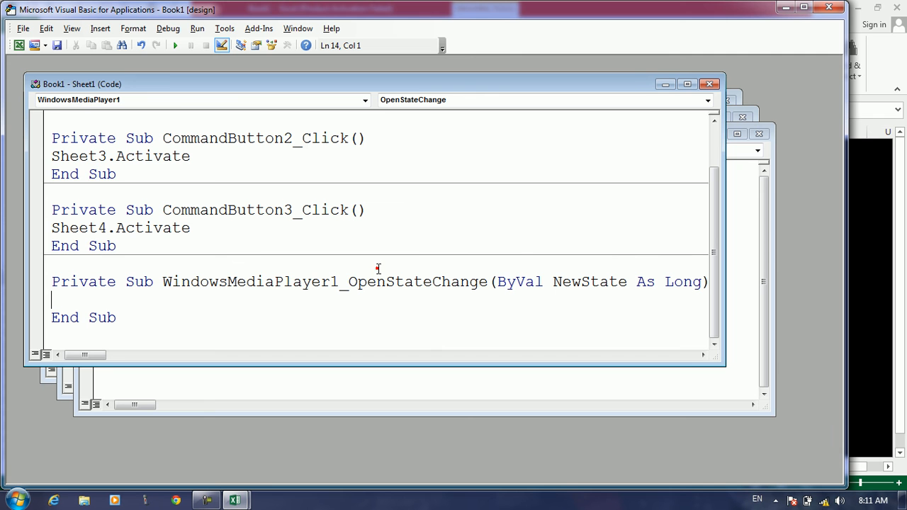
left_click(18, 45)
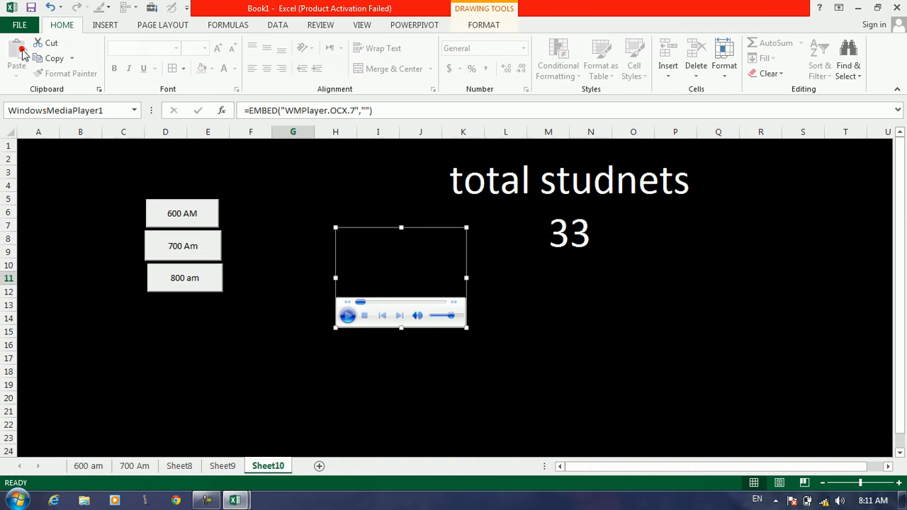
Set the media player's source file to Wildlife.wmv from the Sample Videos folder in its custom properties.
right_click(373, 293)
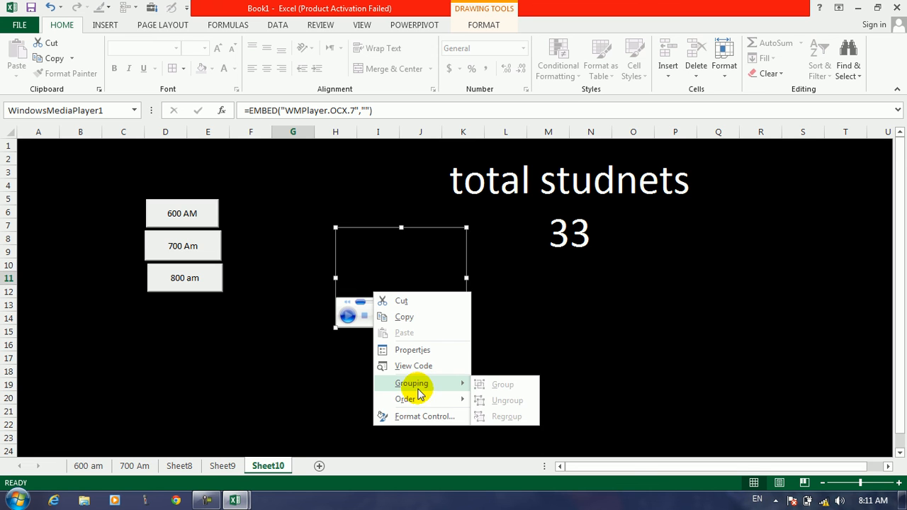
left_click(413, 350)
double_click(106, 76)
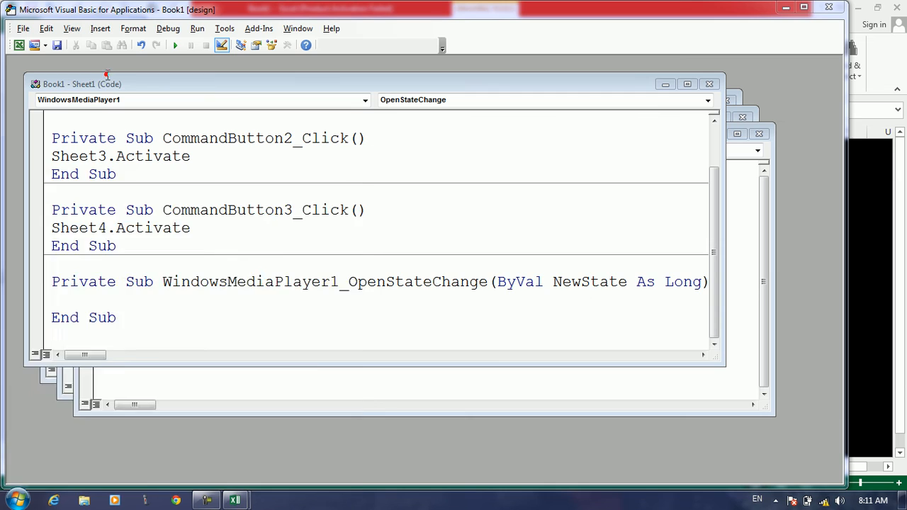
left_click(304, 239)
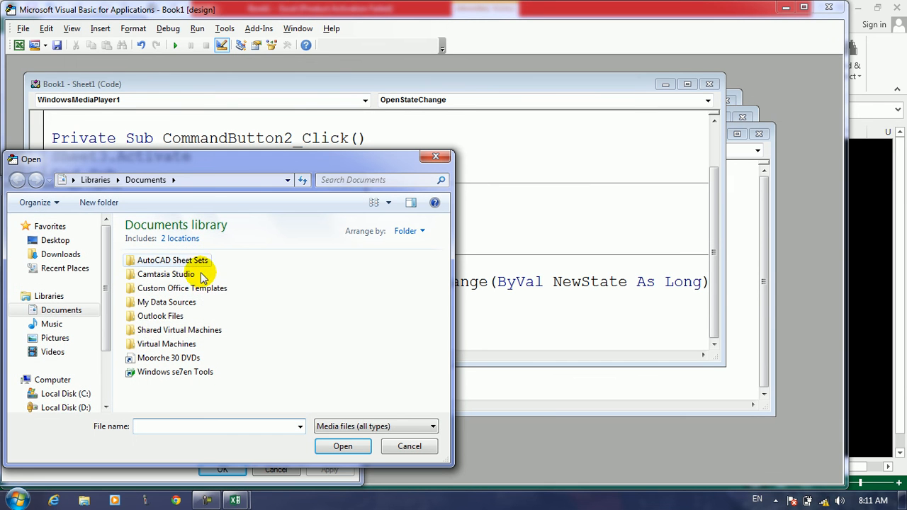
left_click(60, 352)
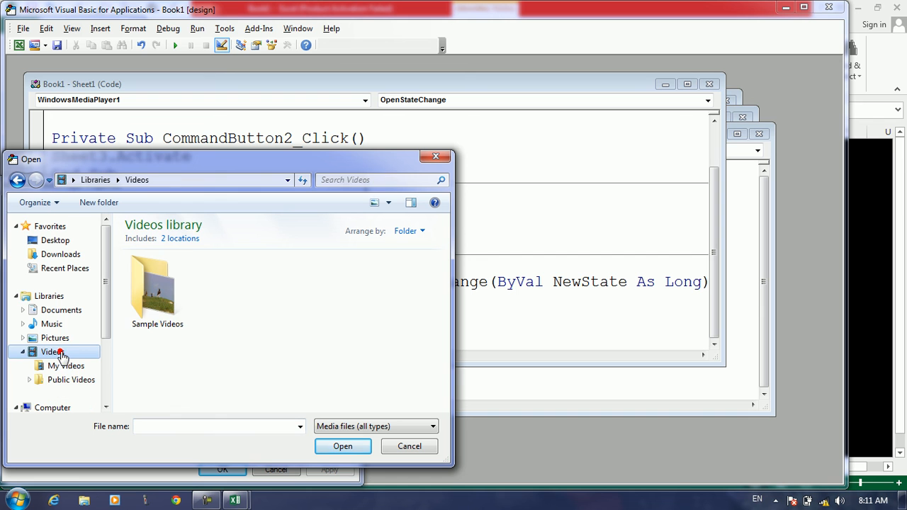
double_click(141, 317)
left_click(154, 303)
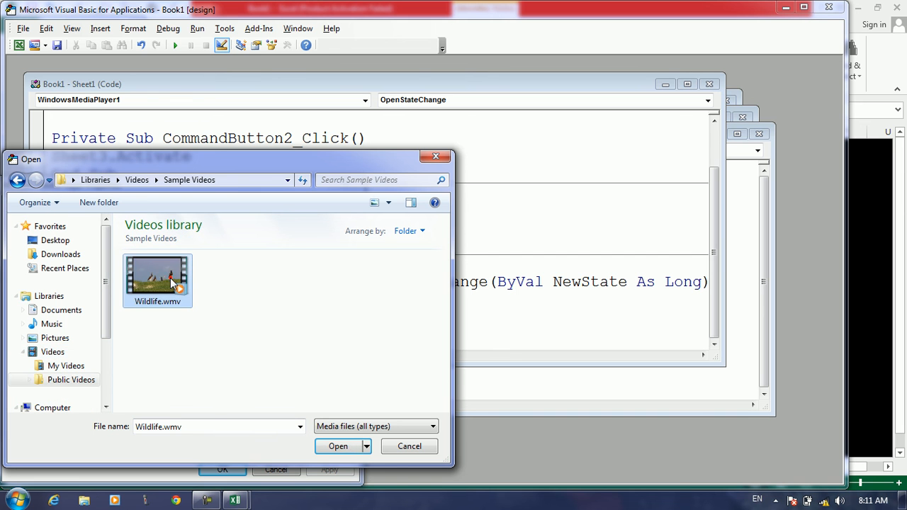
left_click(354, 447)
left_click(224, 470)
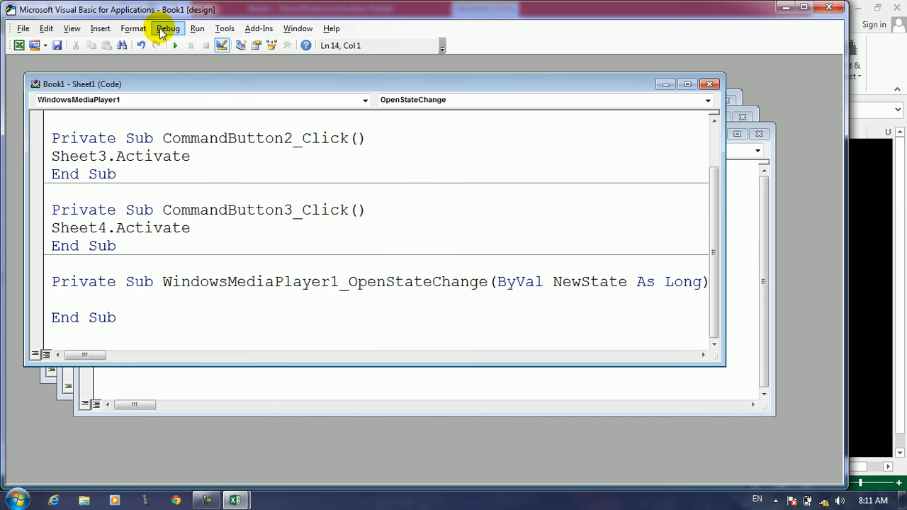
Return to Sheet10, close the control properties and turn off Design Mode to play the video.
left_click(19, 45)
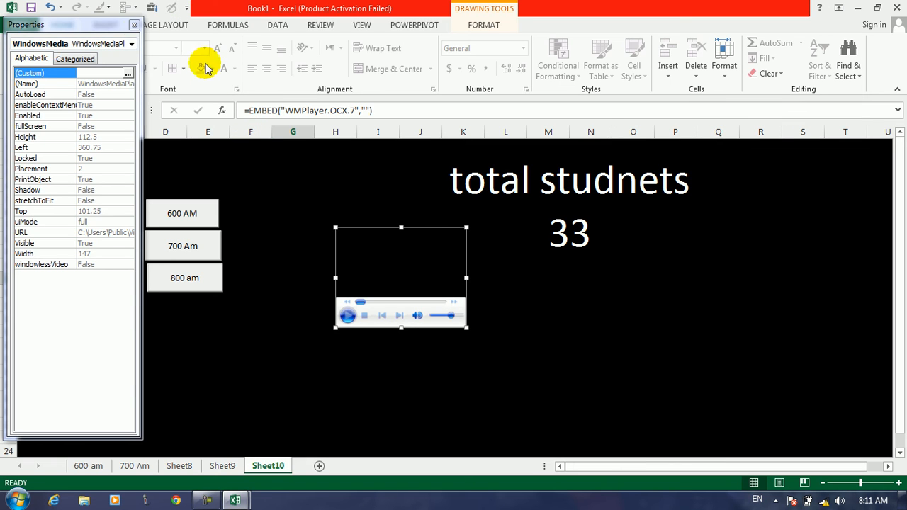
left_click(134, 25)
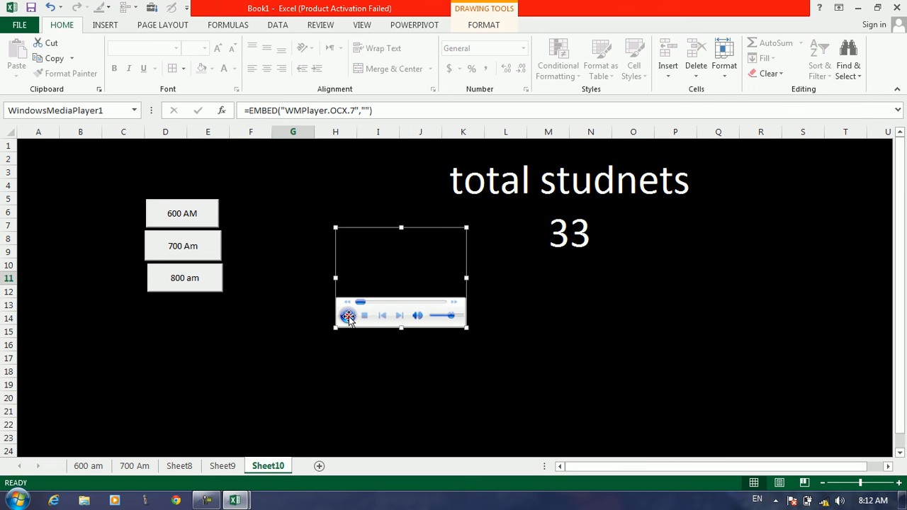
left_click(152, 7)
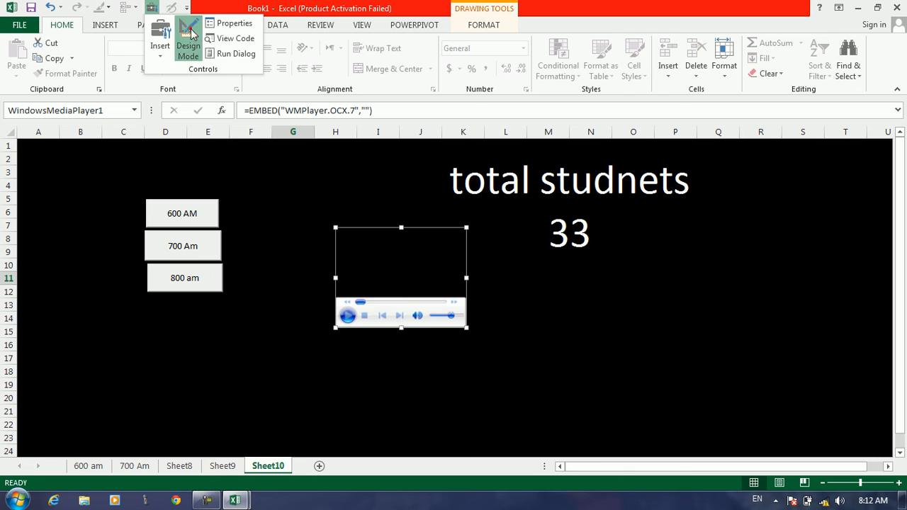
left_click(188, 36)
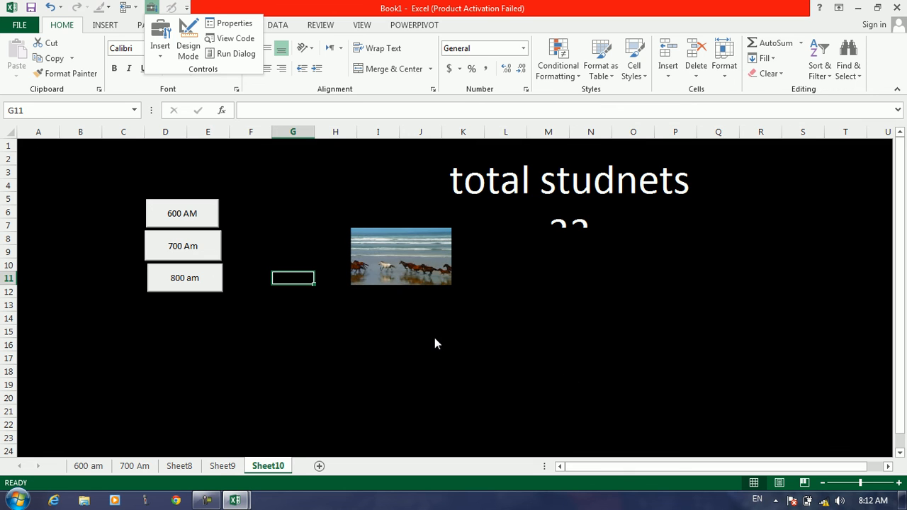
Turn on Design Mode and delete the media player control from Sheet10.
left_click(191, 32)
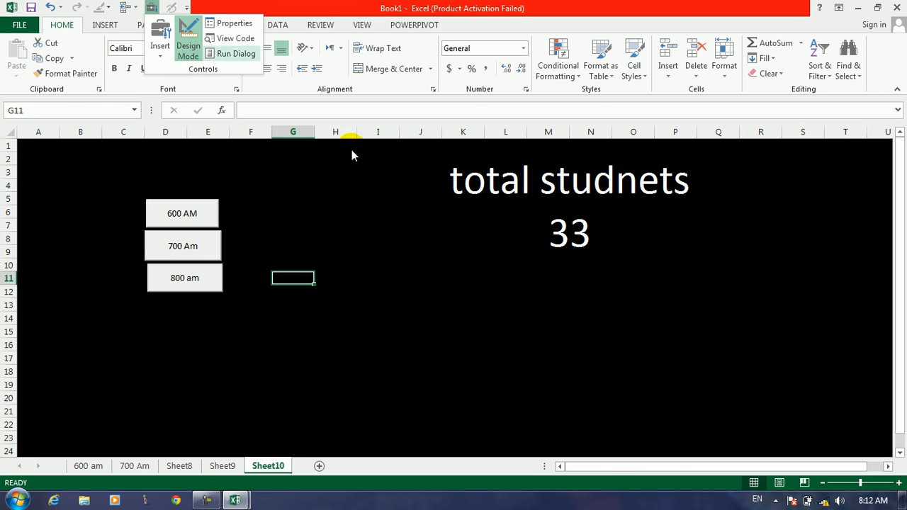
left_click(401, 277)
left_click(394, 319)
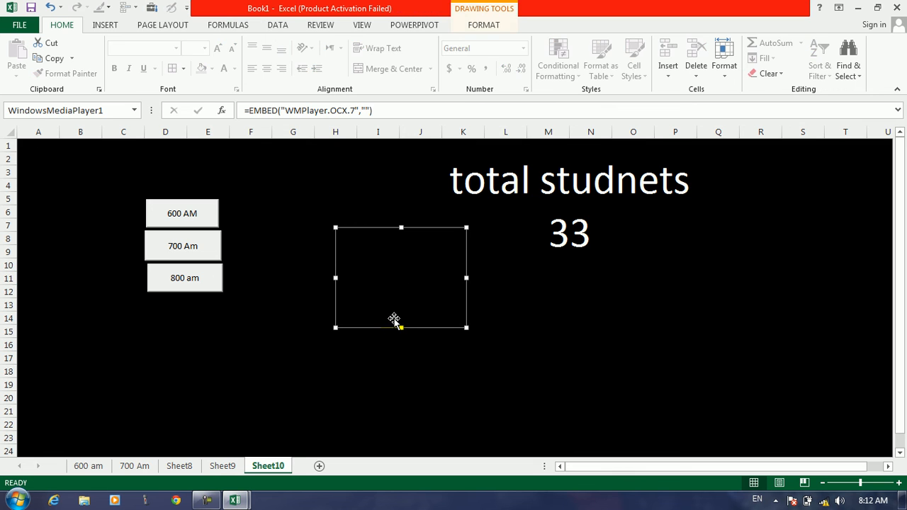
key("Delete")
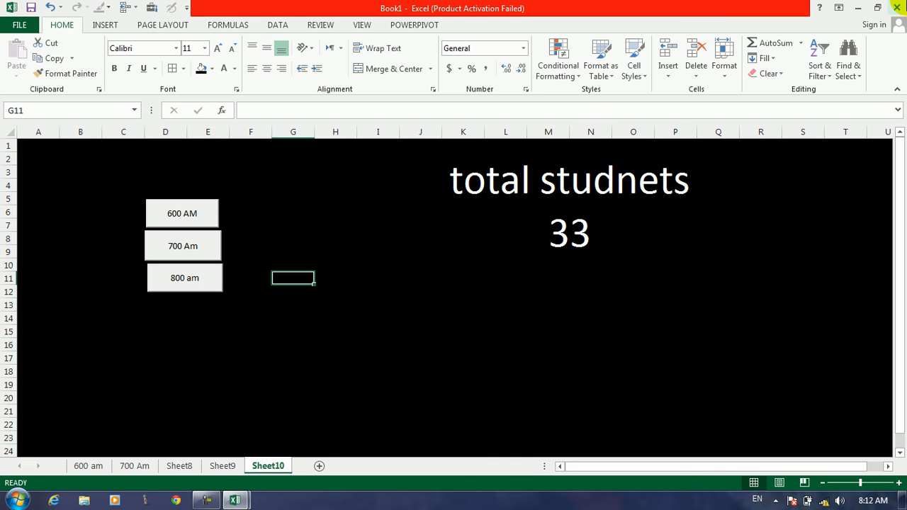
Close Book1 without saving its changes, relaunch Excel with a new blank workbook and dismiss the activation wizard.
left_click(897, 7)
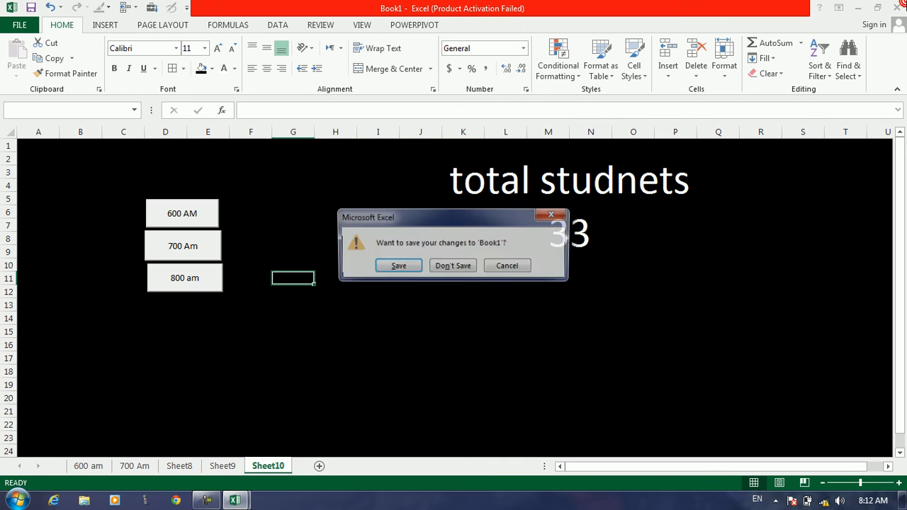
left_click(454, 267)
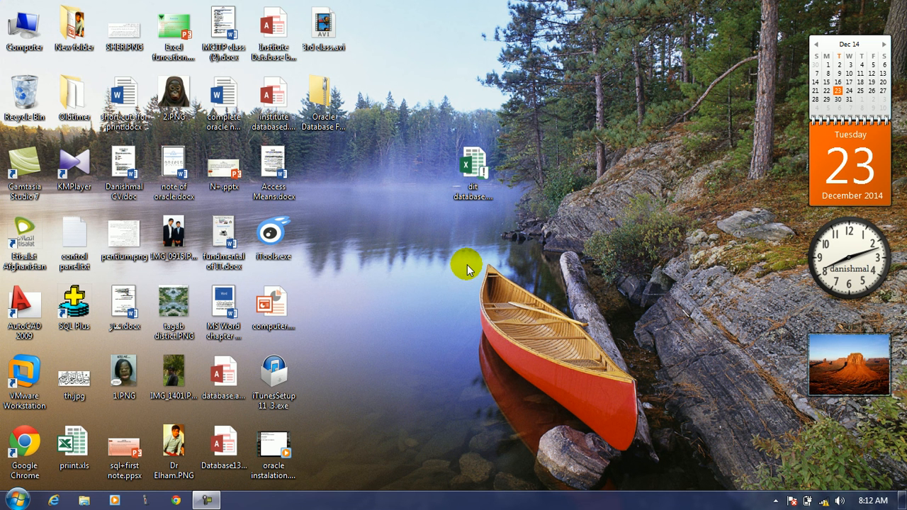
key("super+r")
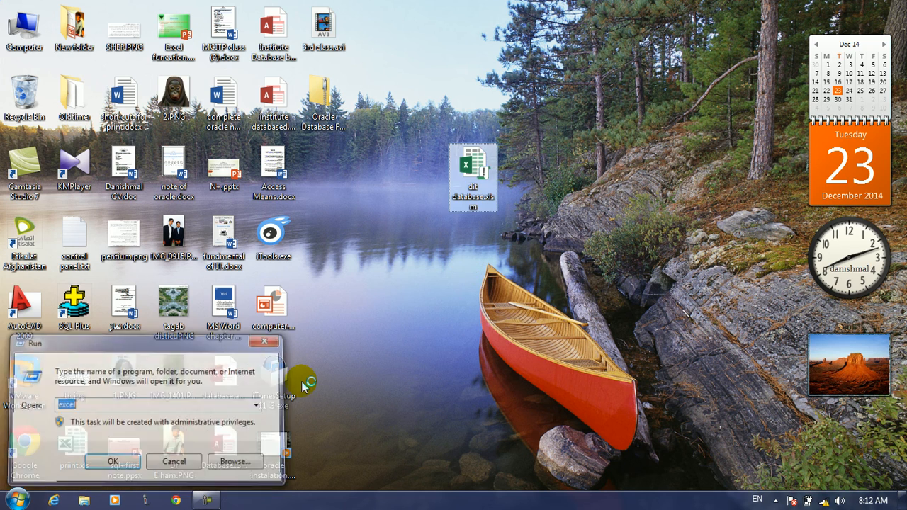
key("Return")
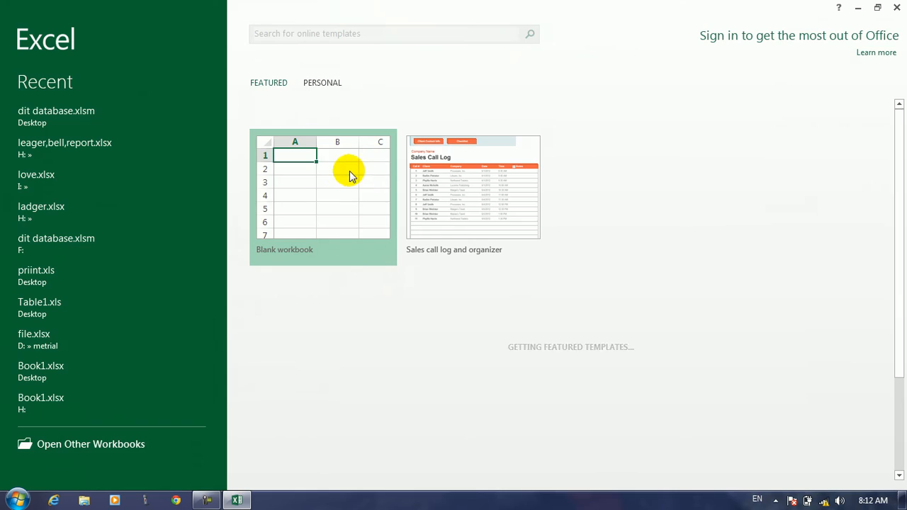
left_click(331, 168)
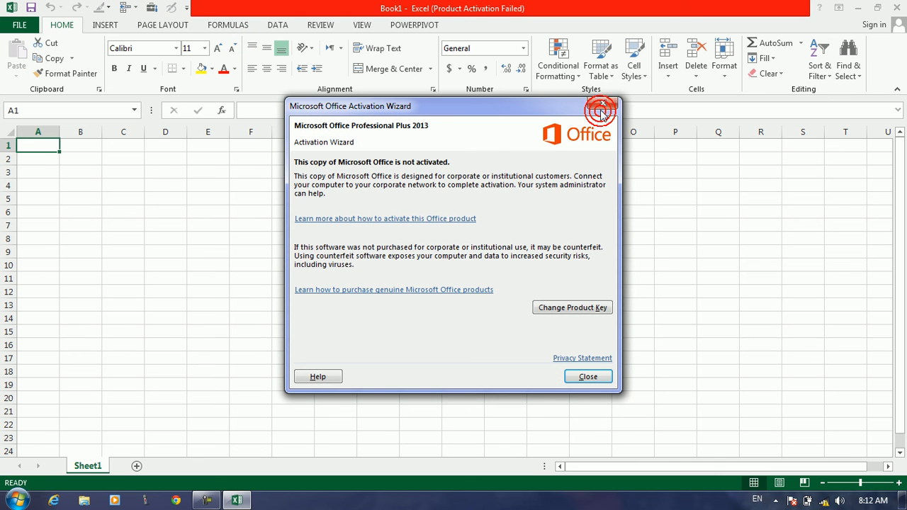
left_click(604, 105)
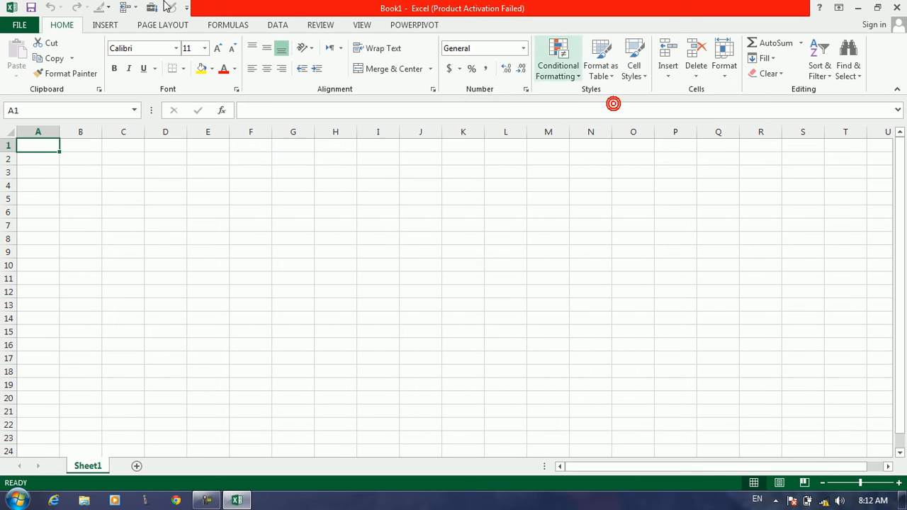
Add the Controls group from the Developer Tab commands to the Quick Access Toolbar and close the workbook.
left_click(108, 10)
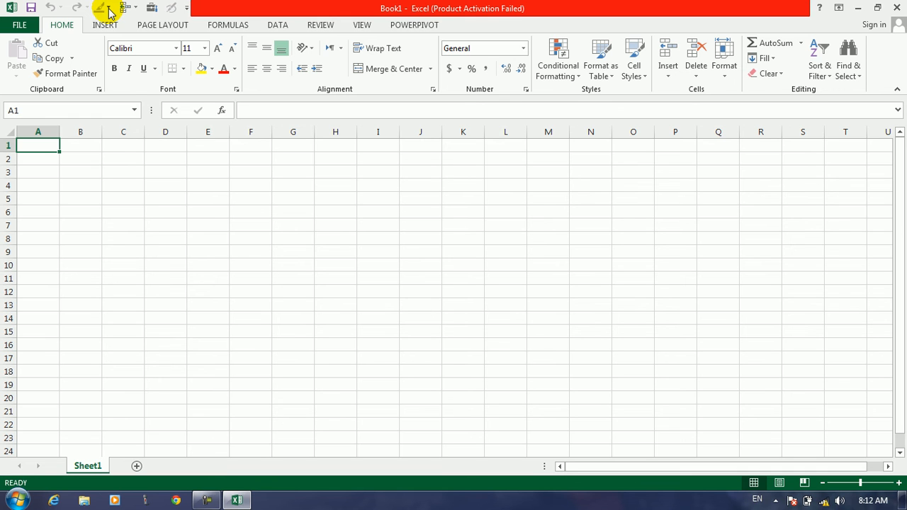
left_click(187, 8)
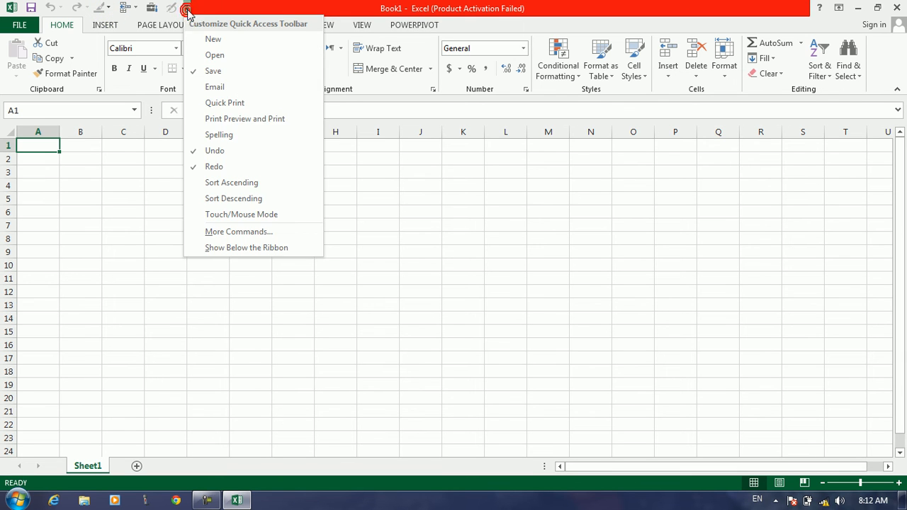
left_click(226, 232)
left_click(202, 79)
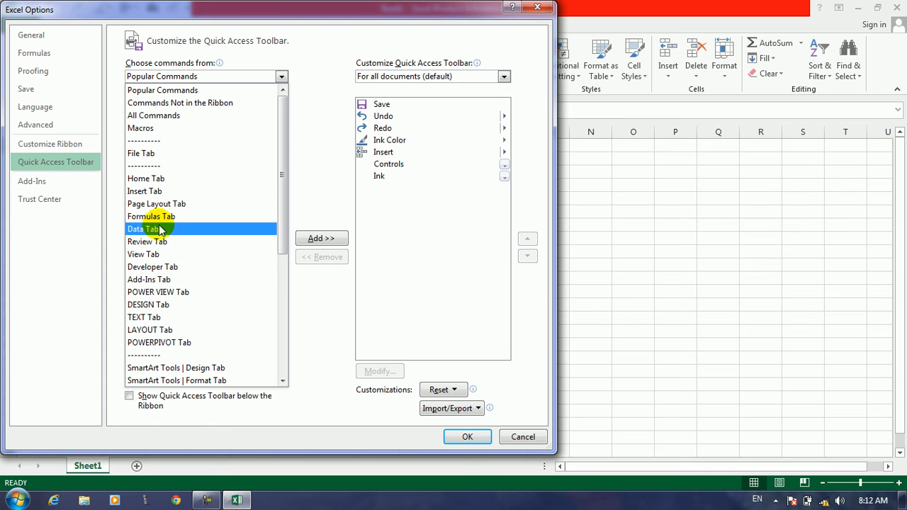
left_click(161, 268)
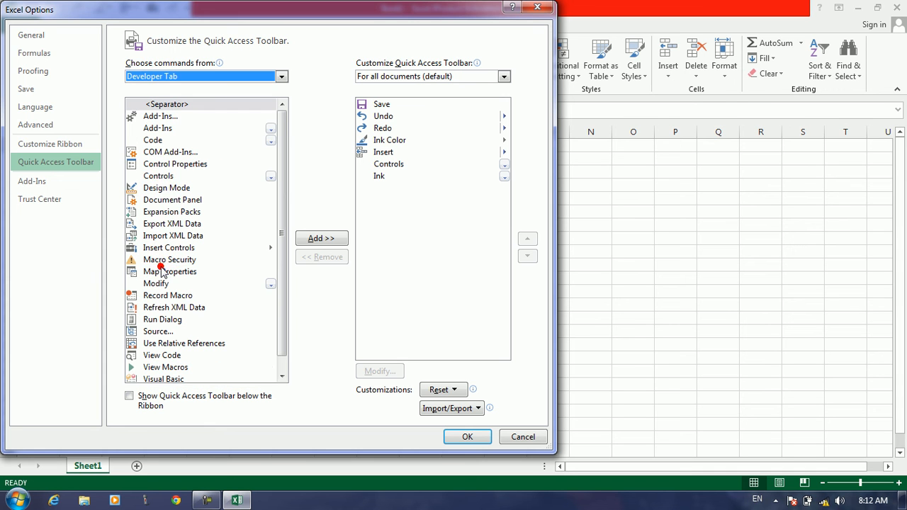
left_click(158, 176)
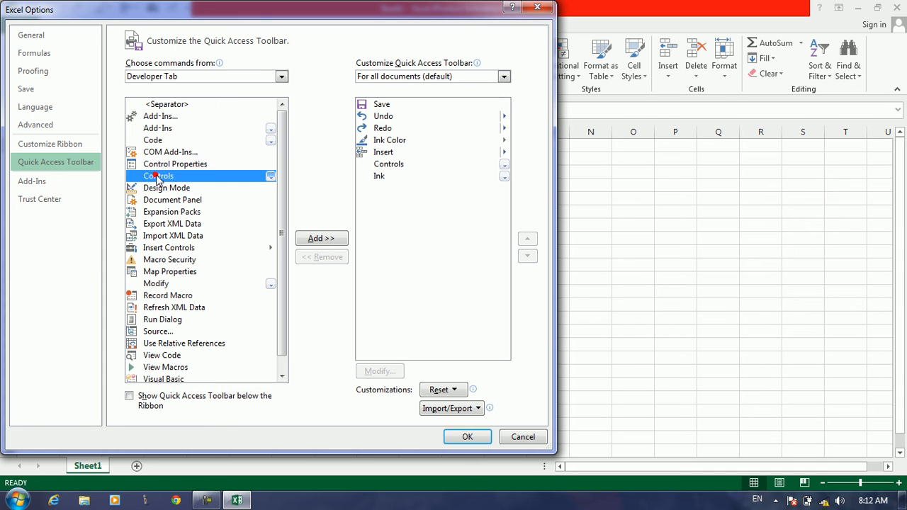
left_click(339, 239)
left_click(456, 281)
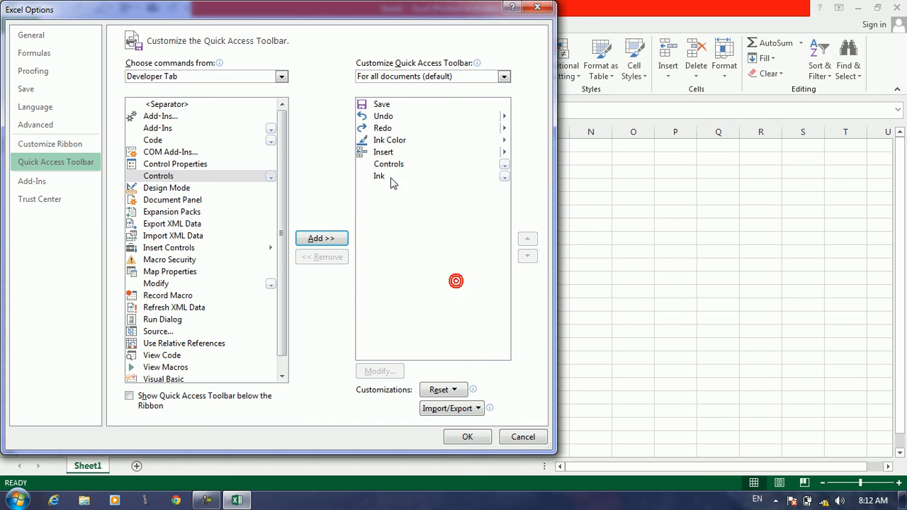
left_click(467, 437)
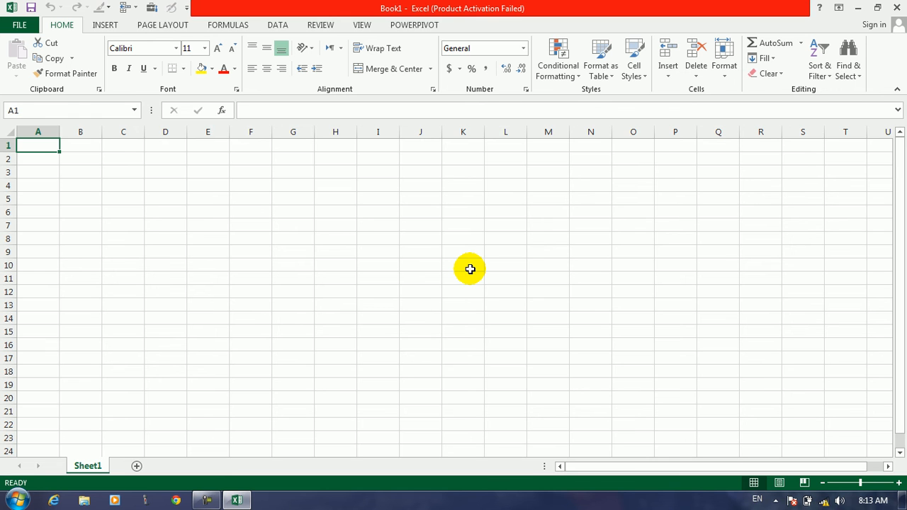
left_click(898, 8)
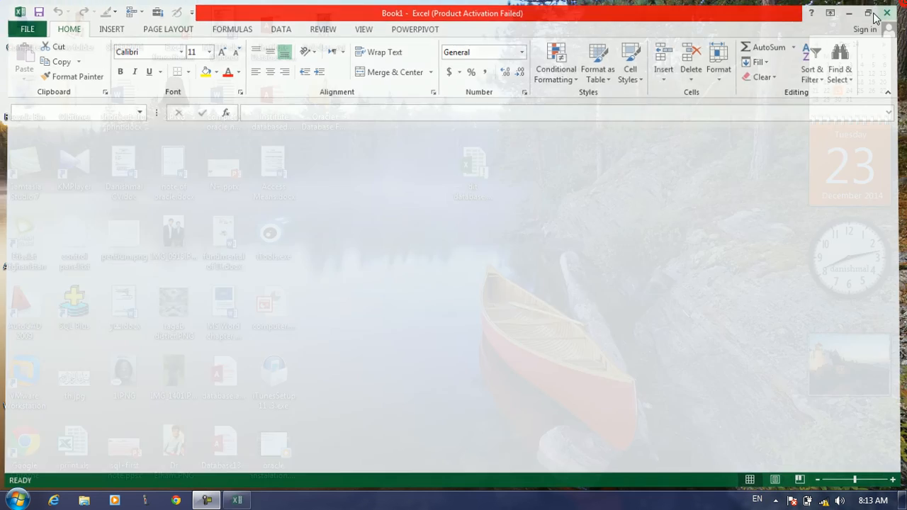